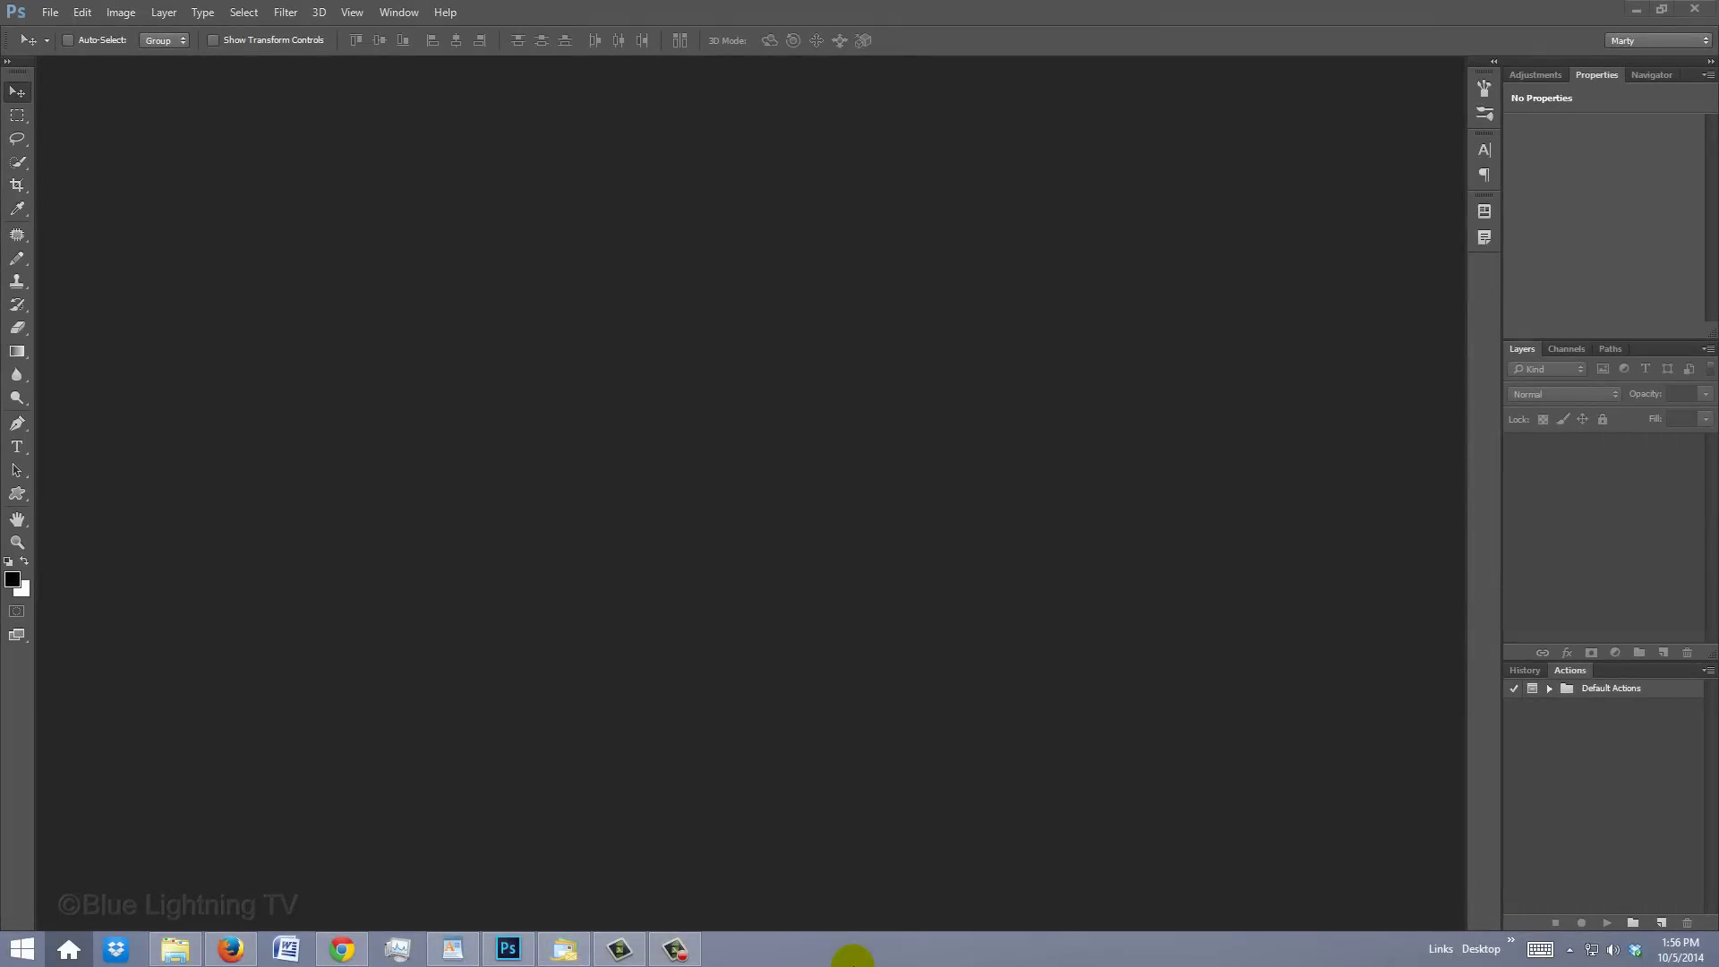
# - Create a new 1550 × 870 px, 150 ppi RGB document with a white background
pyautogui.click(51, 11)
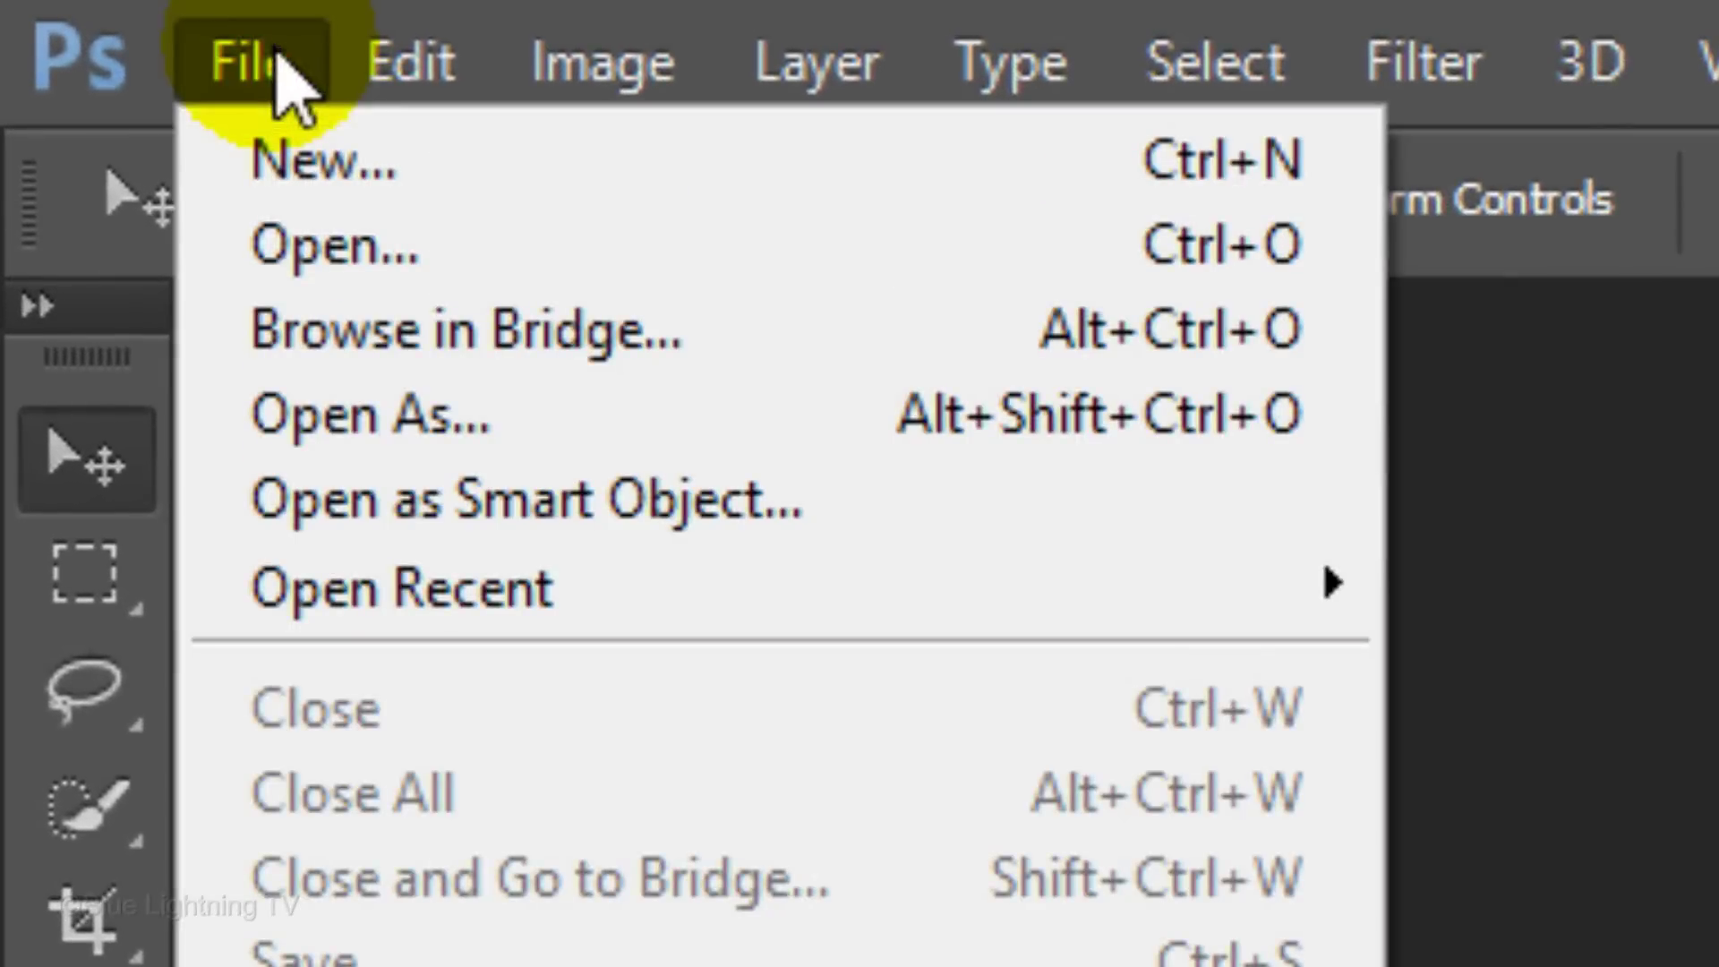
pyautogui.click(276, 170)
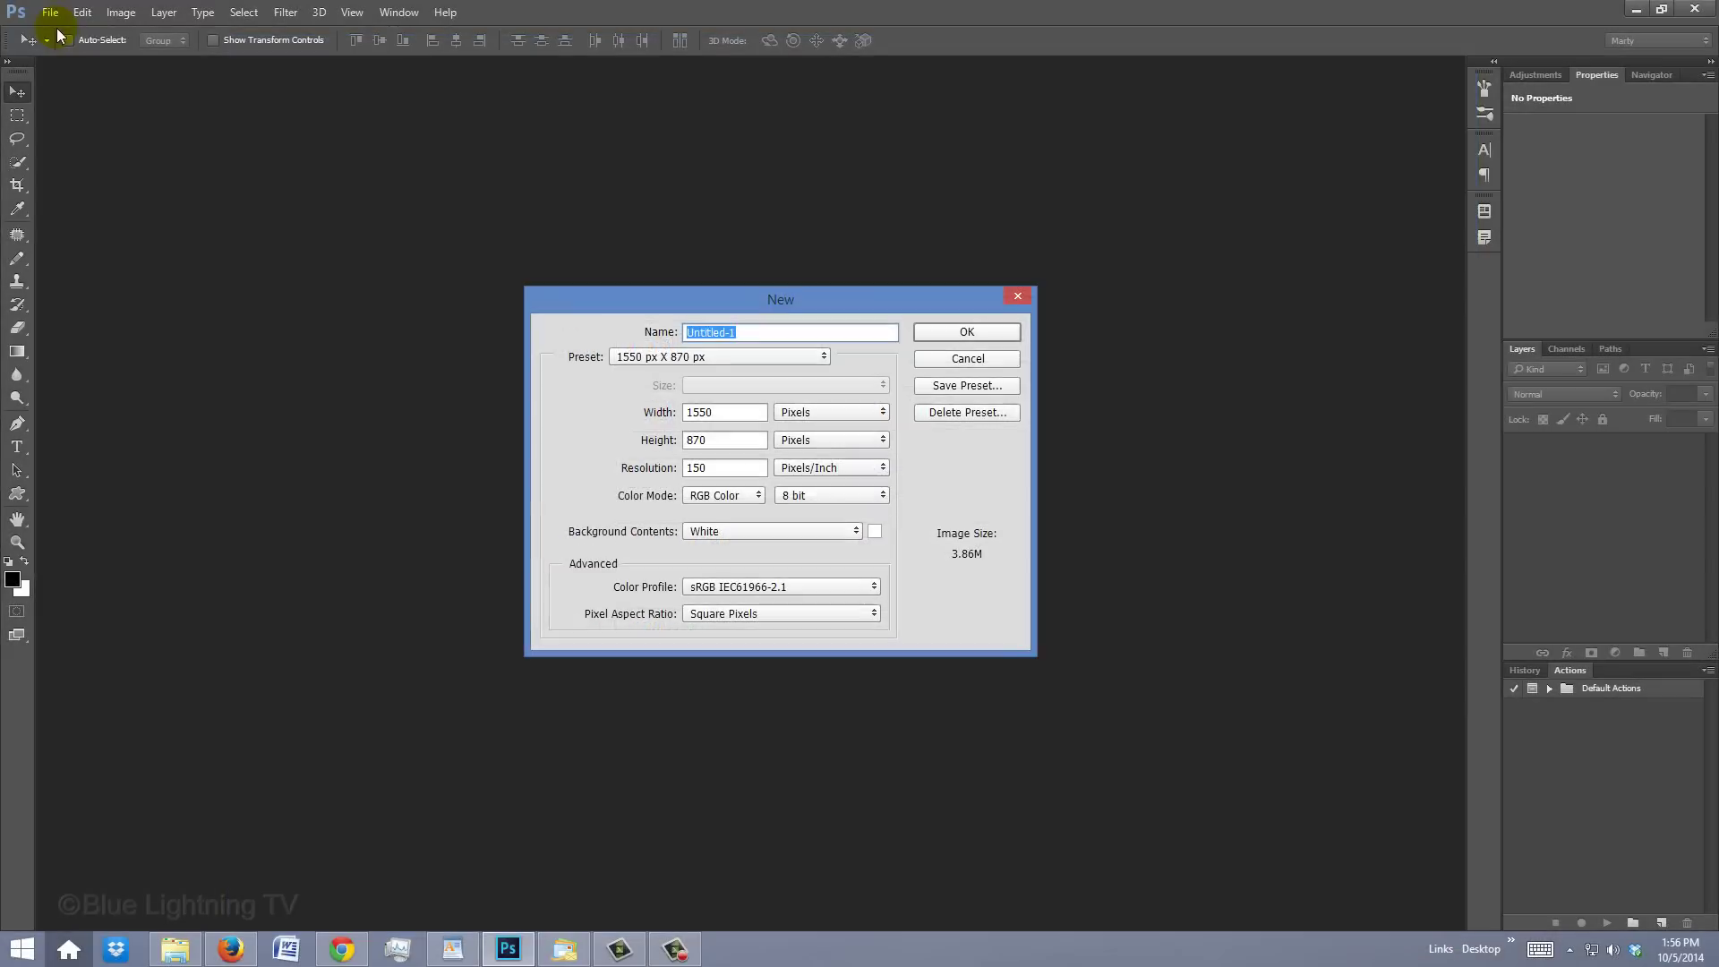
pyautogui.press('Return')
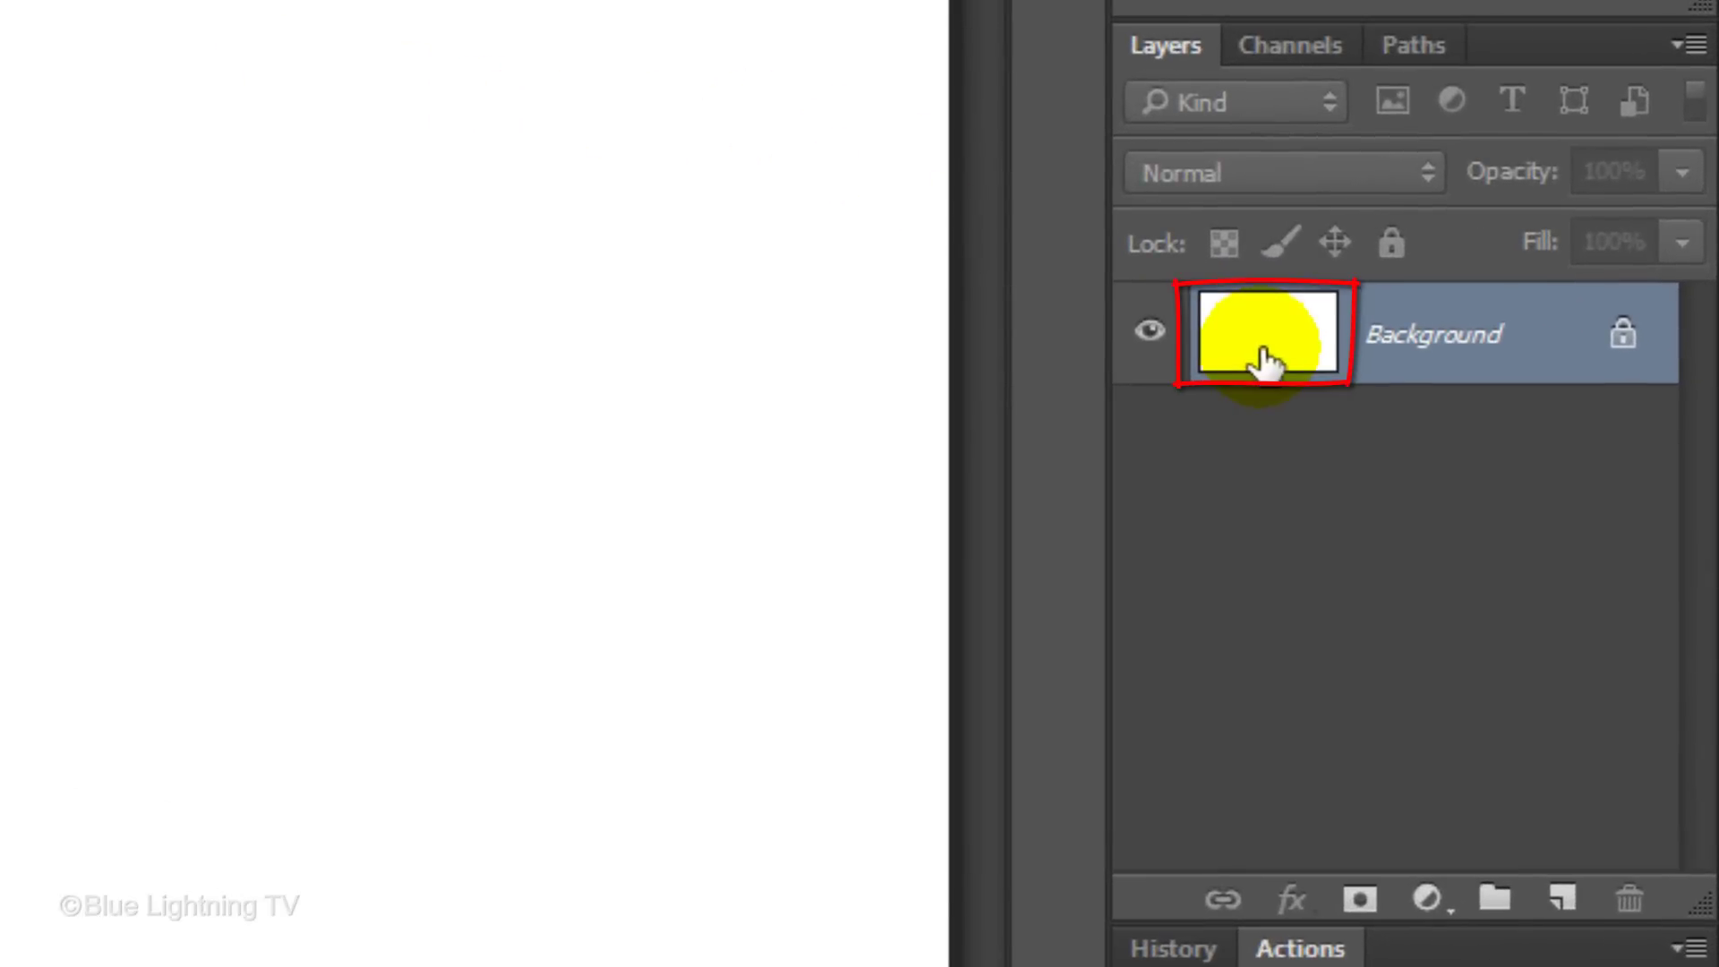
# - Convert the locked Background into a regular layer named 'Wall base'
pyautogui.doubleClick(1267, 361)
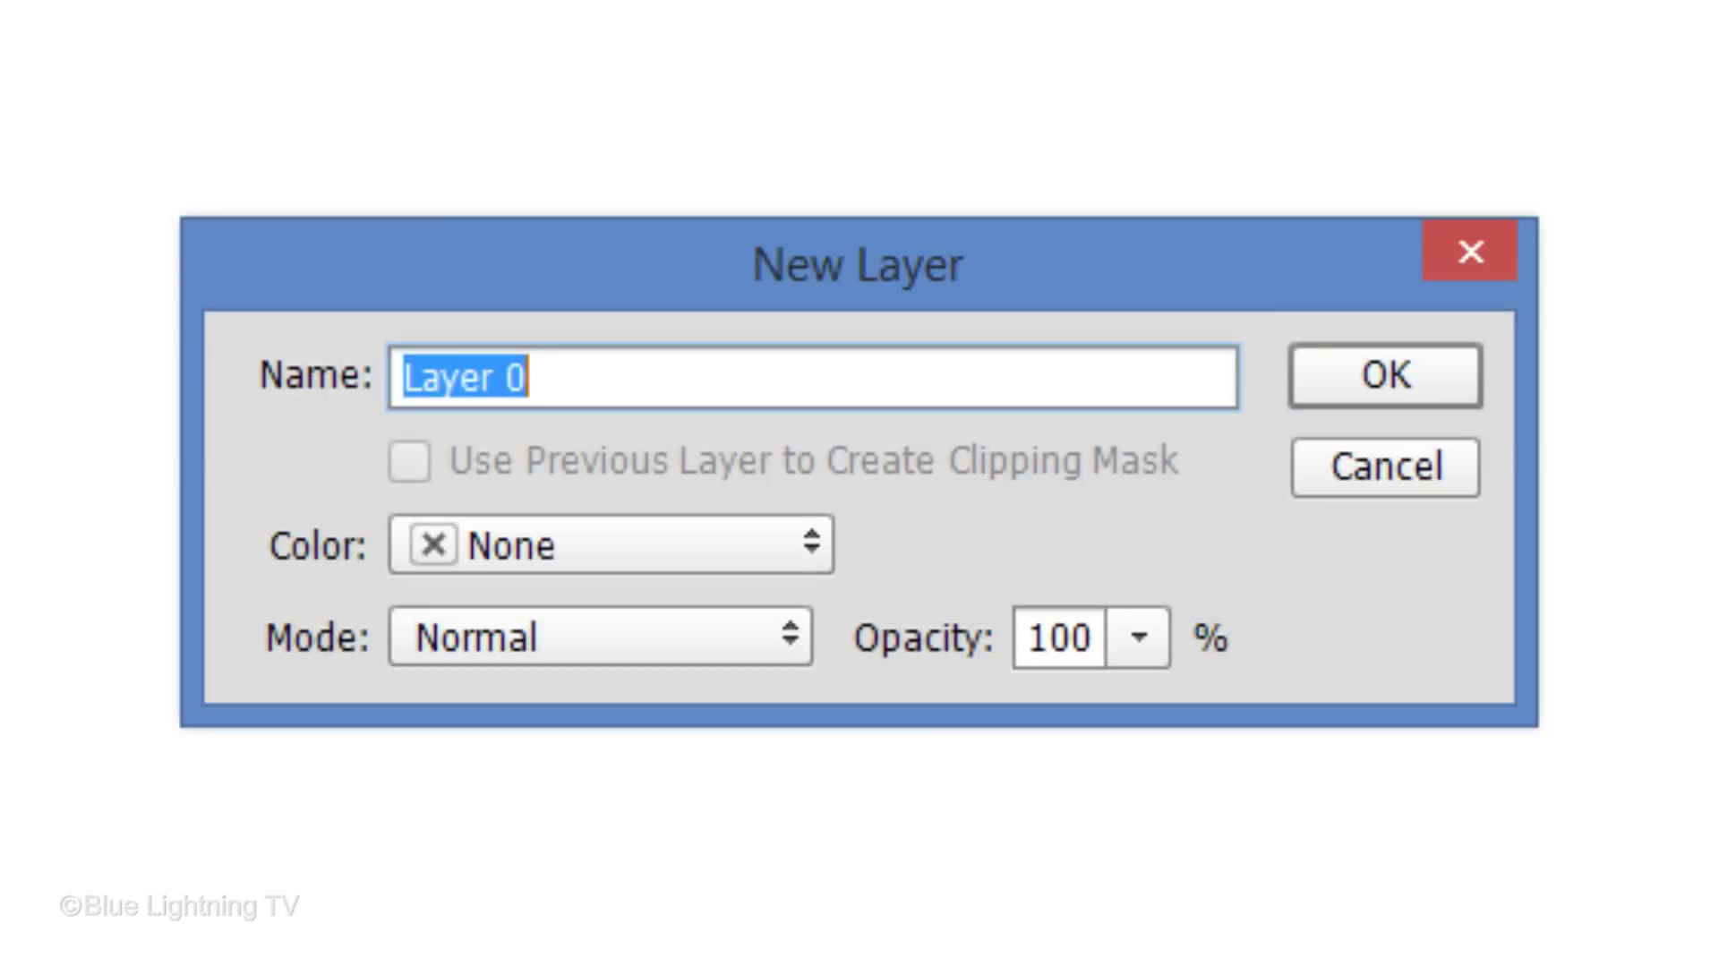
pyautogui.write('Wall base')
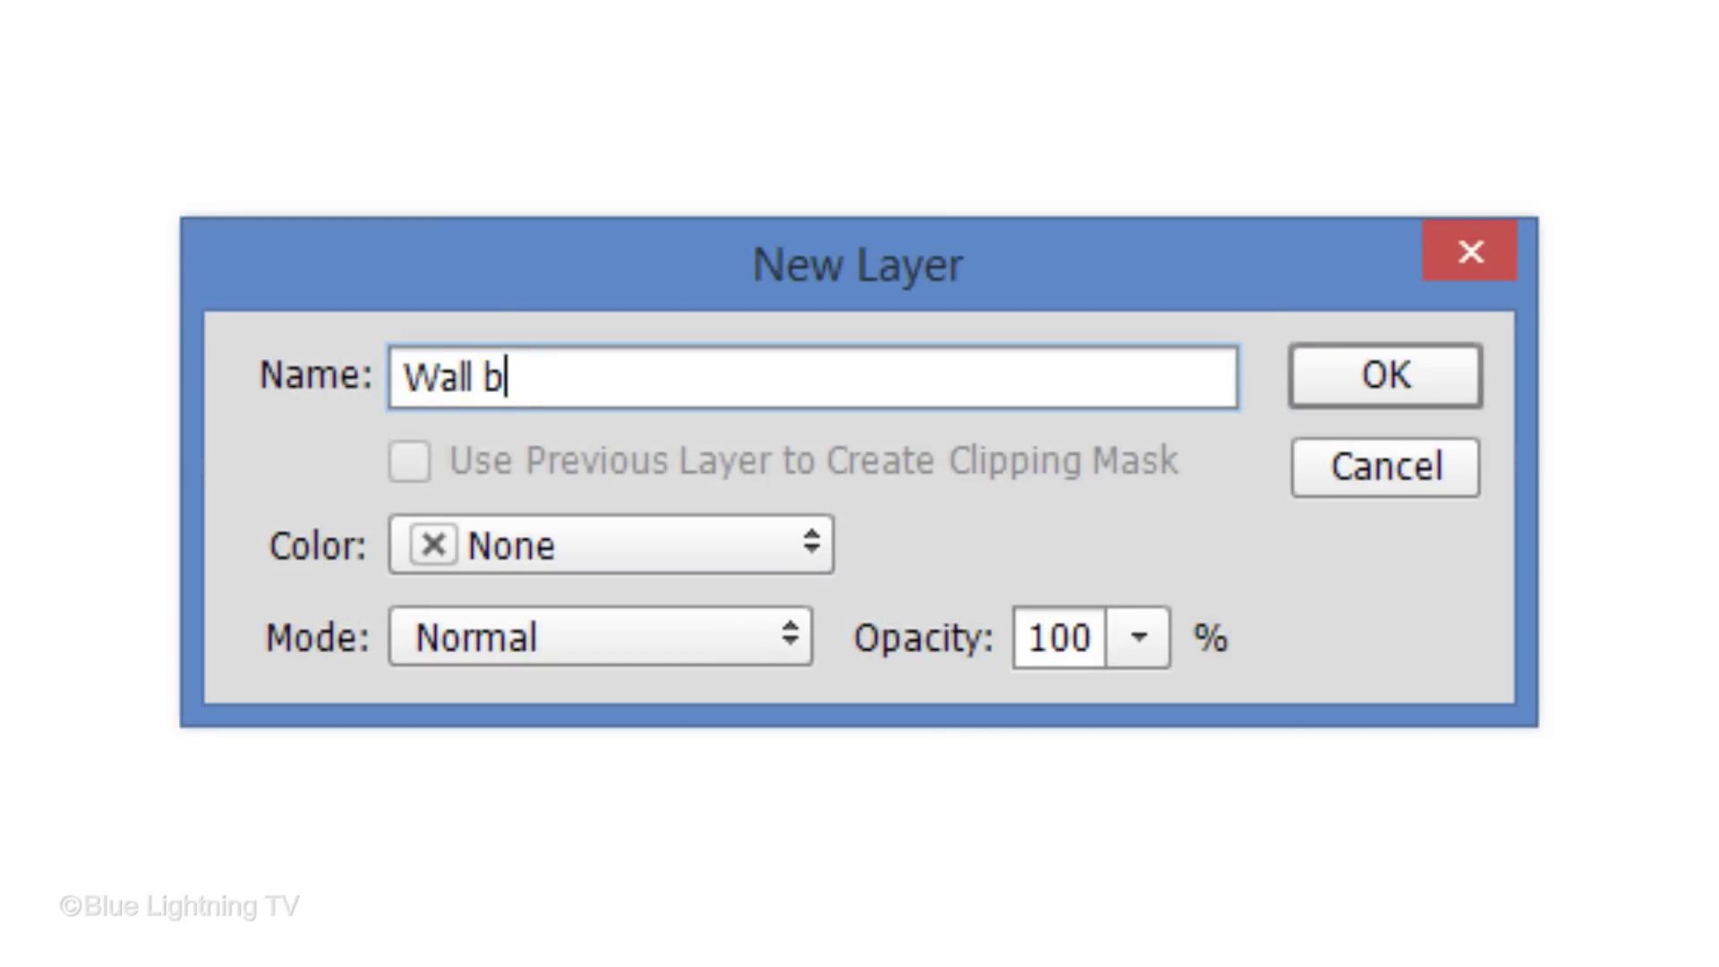
pyautogui.press('Return')
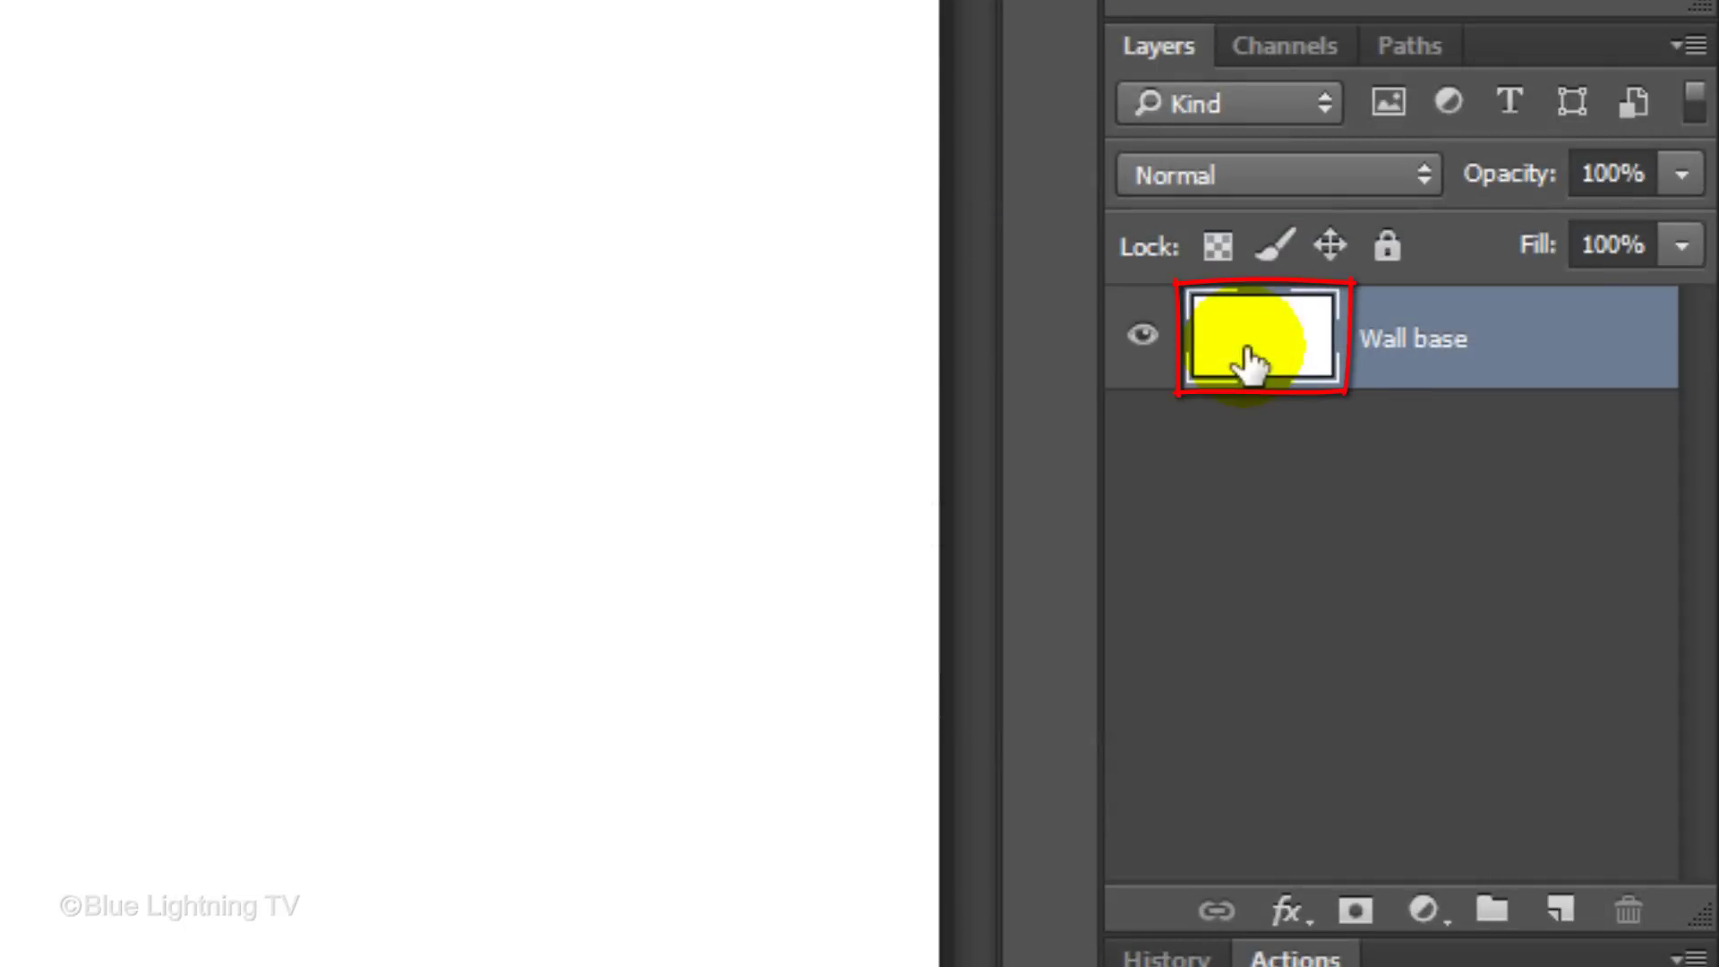
# - Add a Pattern Overlay to Wall base and load the Artist Surfaces pattern set
pyautogui.doubleClick(1249, 363)
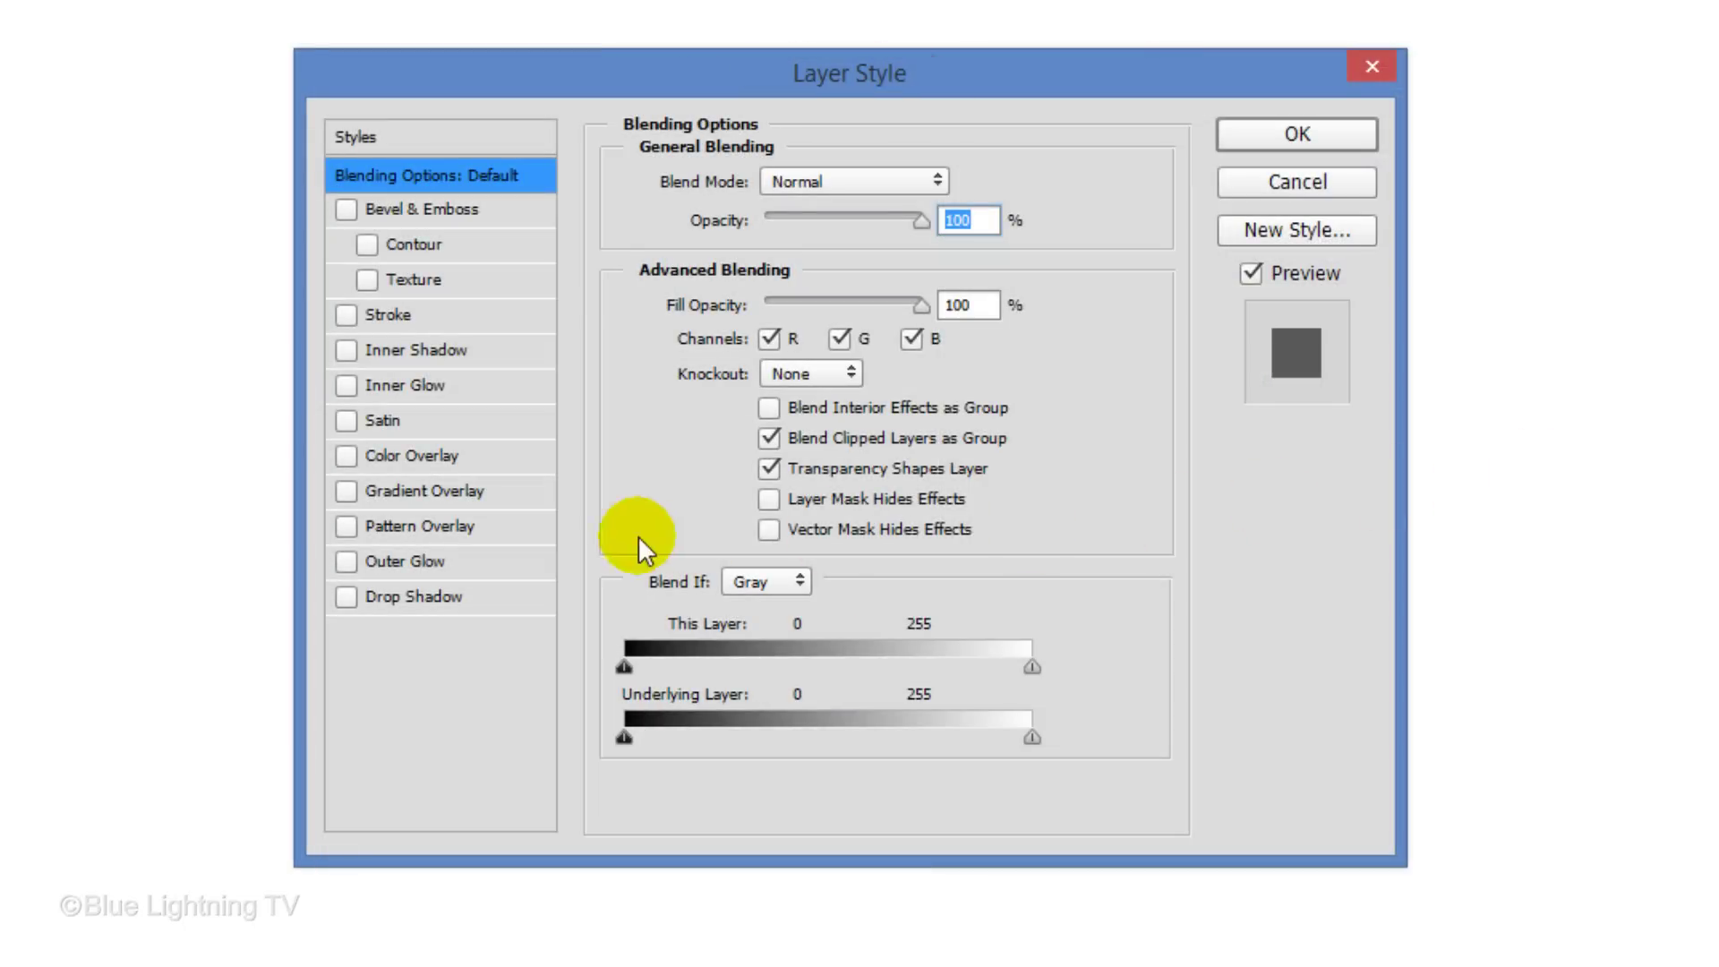
pyautogui.click(422, 528)
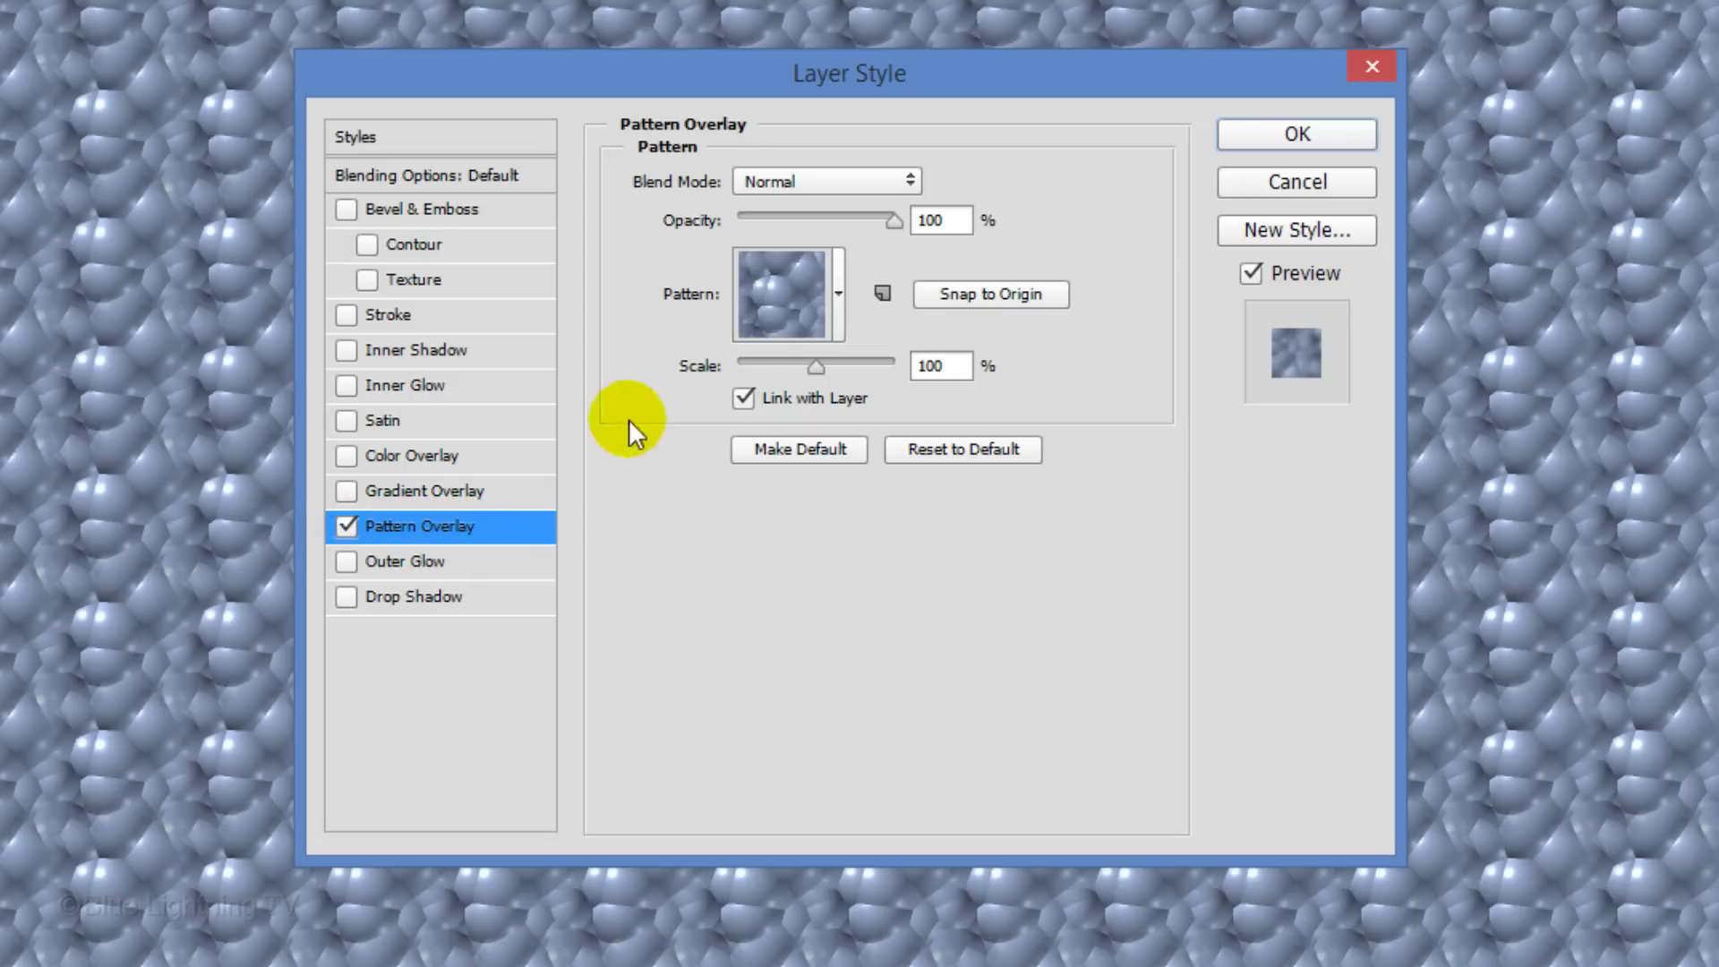
pyautogui.click(838, 295)
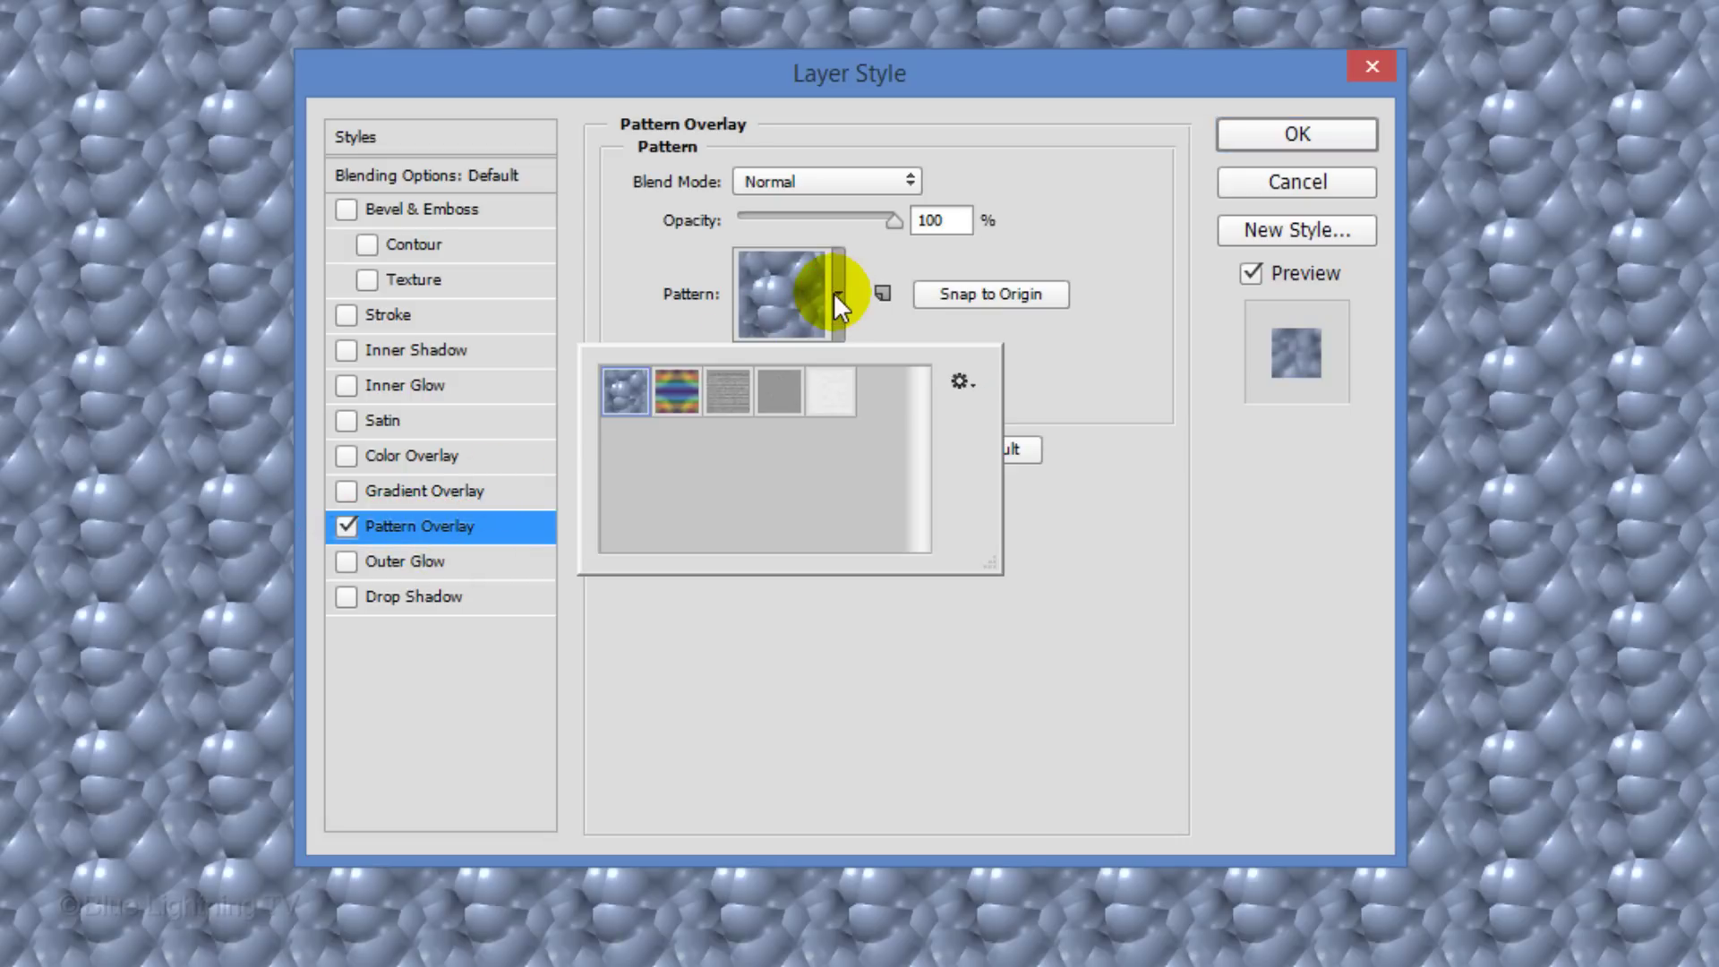
pyautogui.click(962, 381)
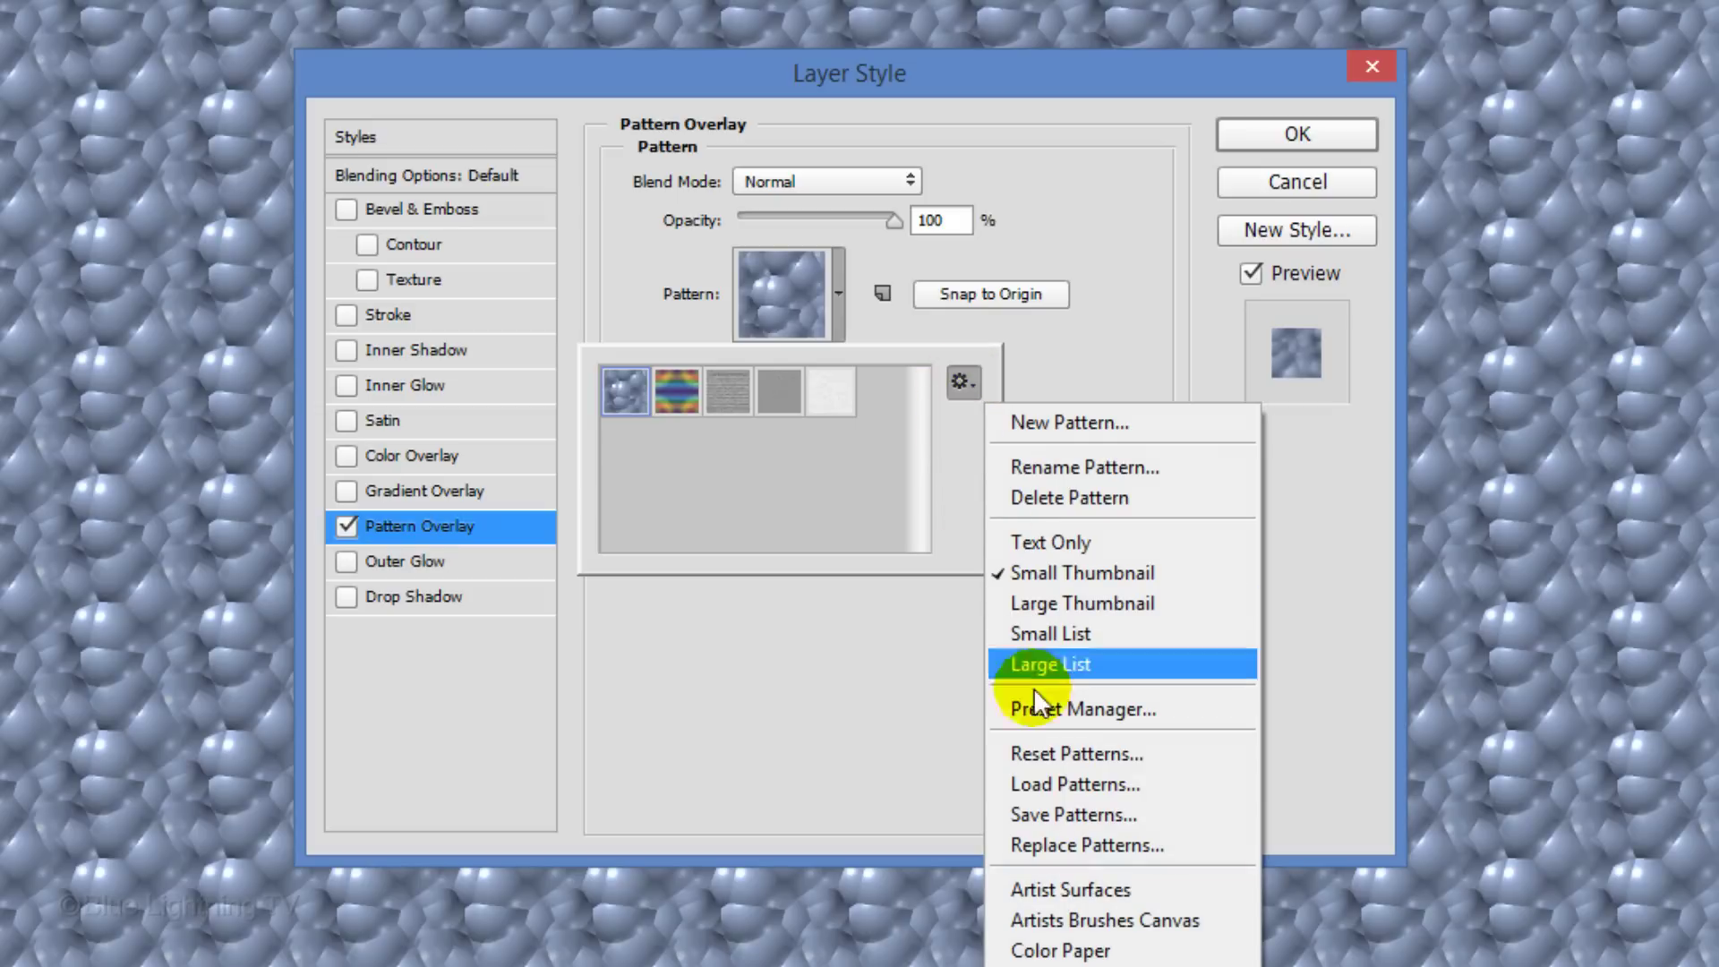
pyautogui.click(1076, 890)
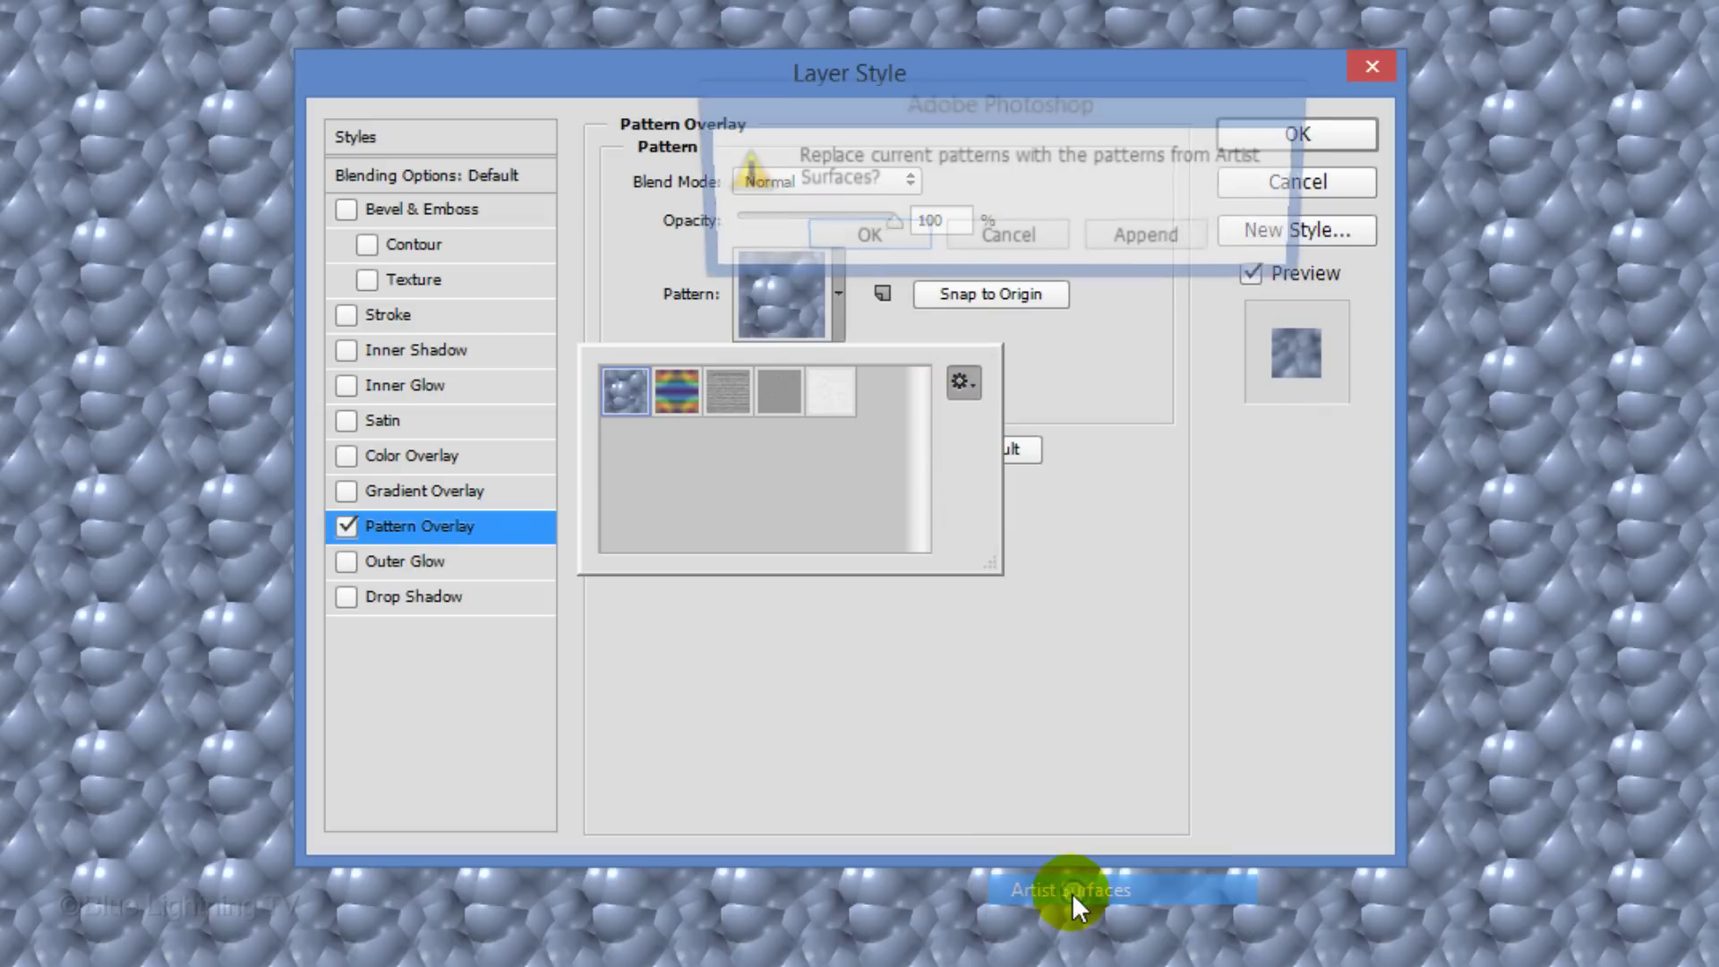
pyautogui.click(872, 240)
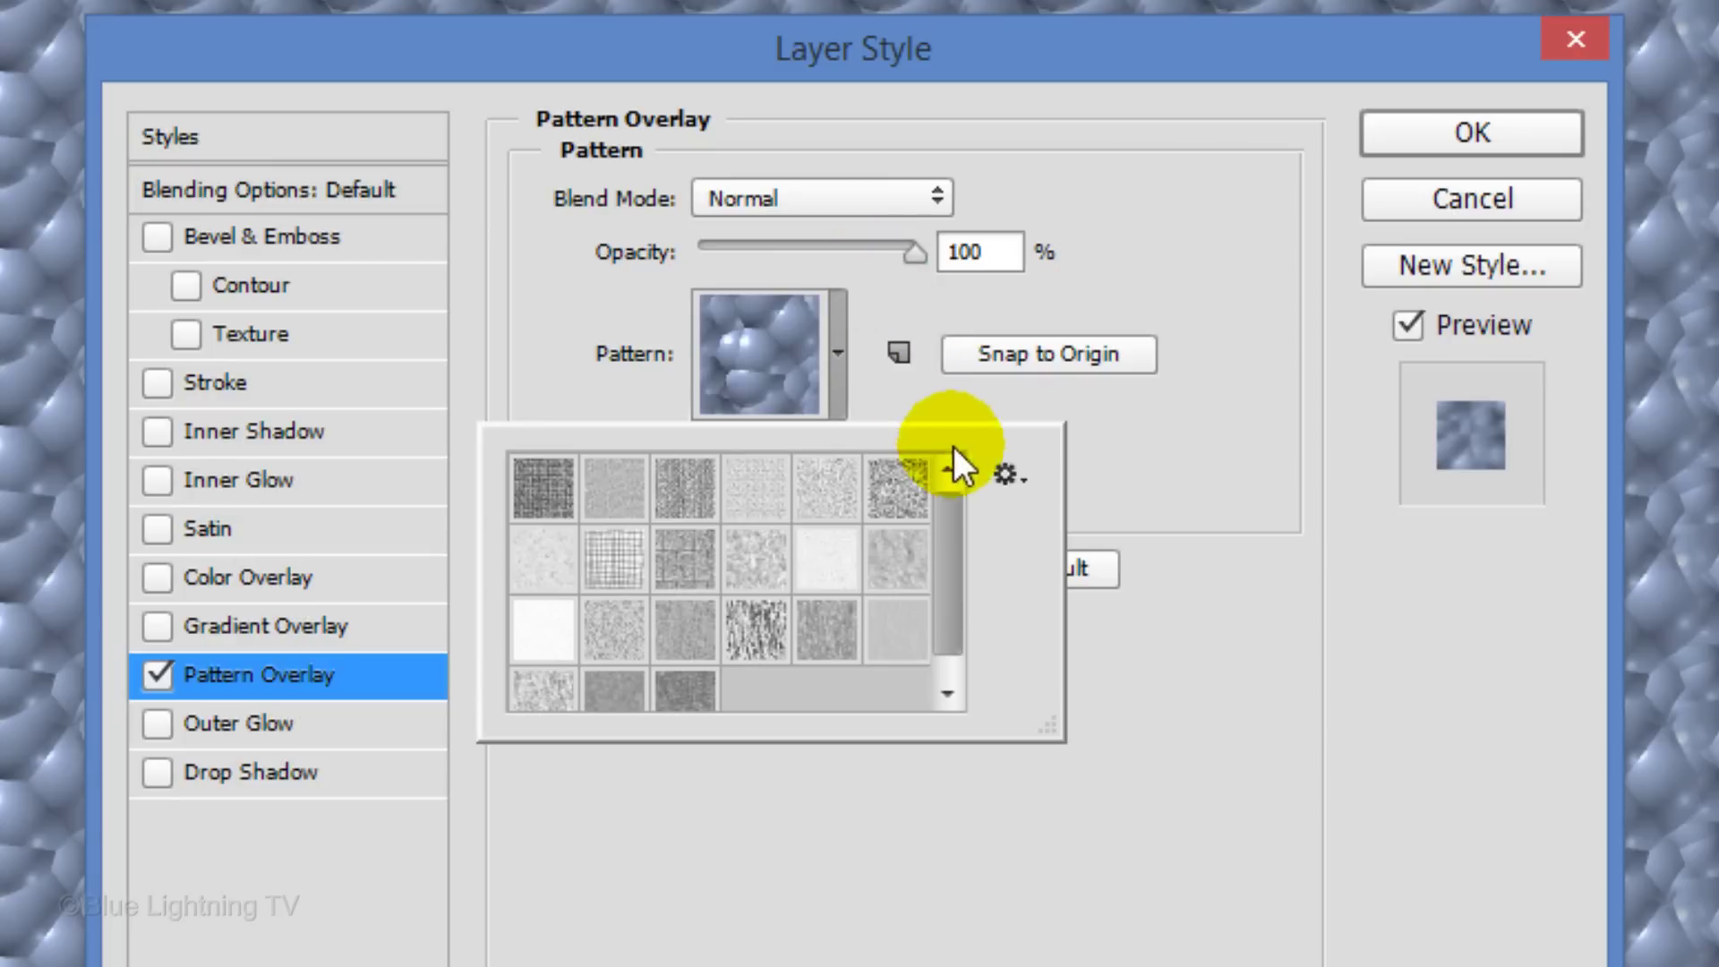
# - Apply the Brush pen on Canvas pattern and enable a Color Overlay
pyautogui.click(1012, 475)
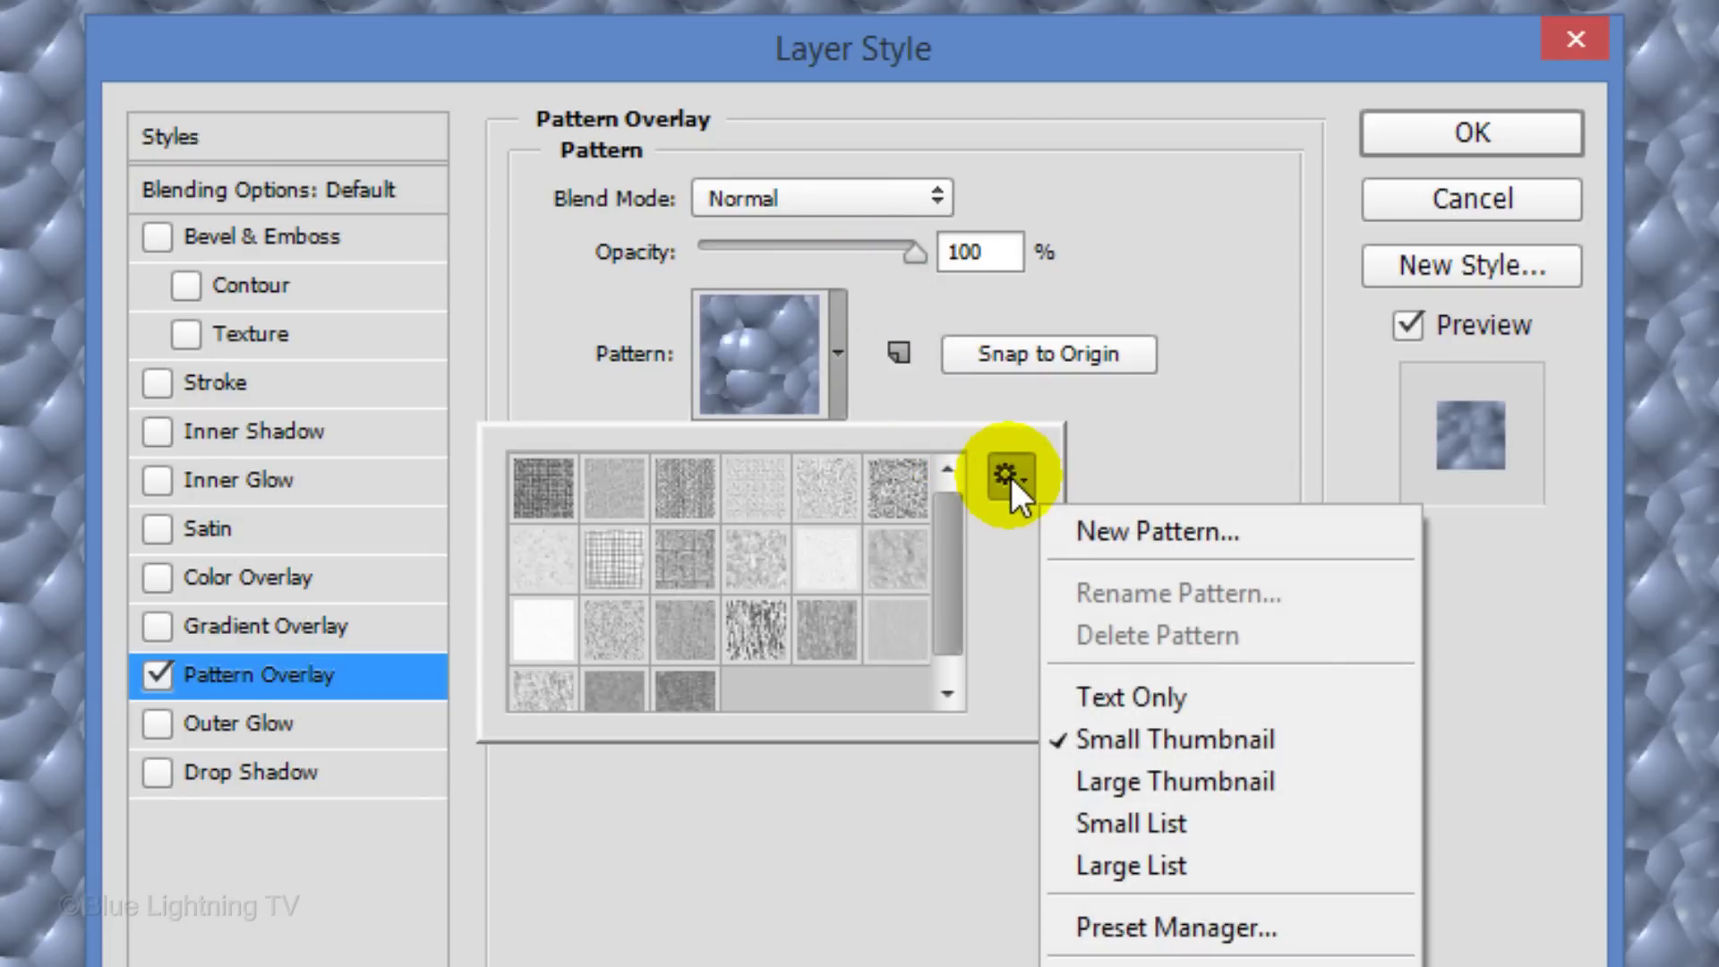
pyautogui.click(1162, 824)
pyautogui.moveTo(953, 506); pyautogui.dragTo(958, 728)
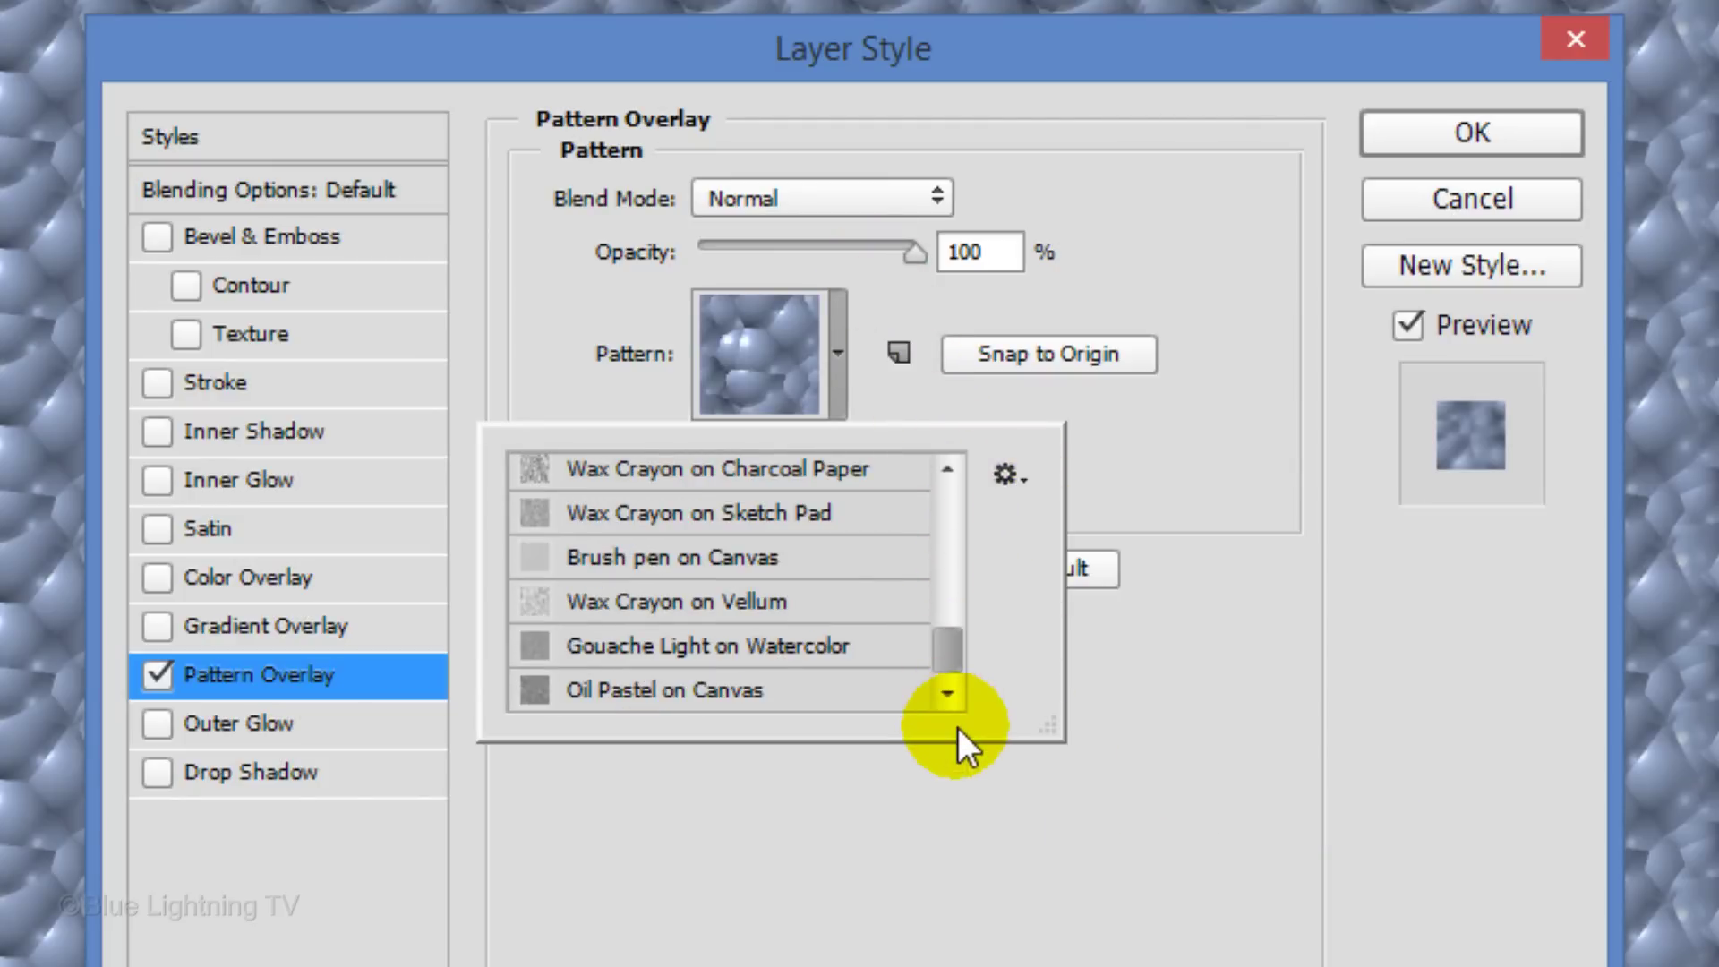
pyautogui.click(812, 562)
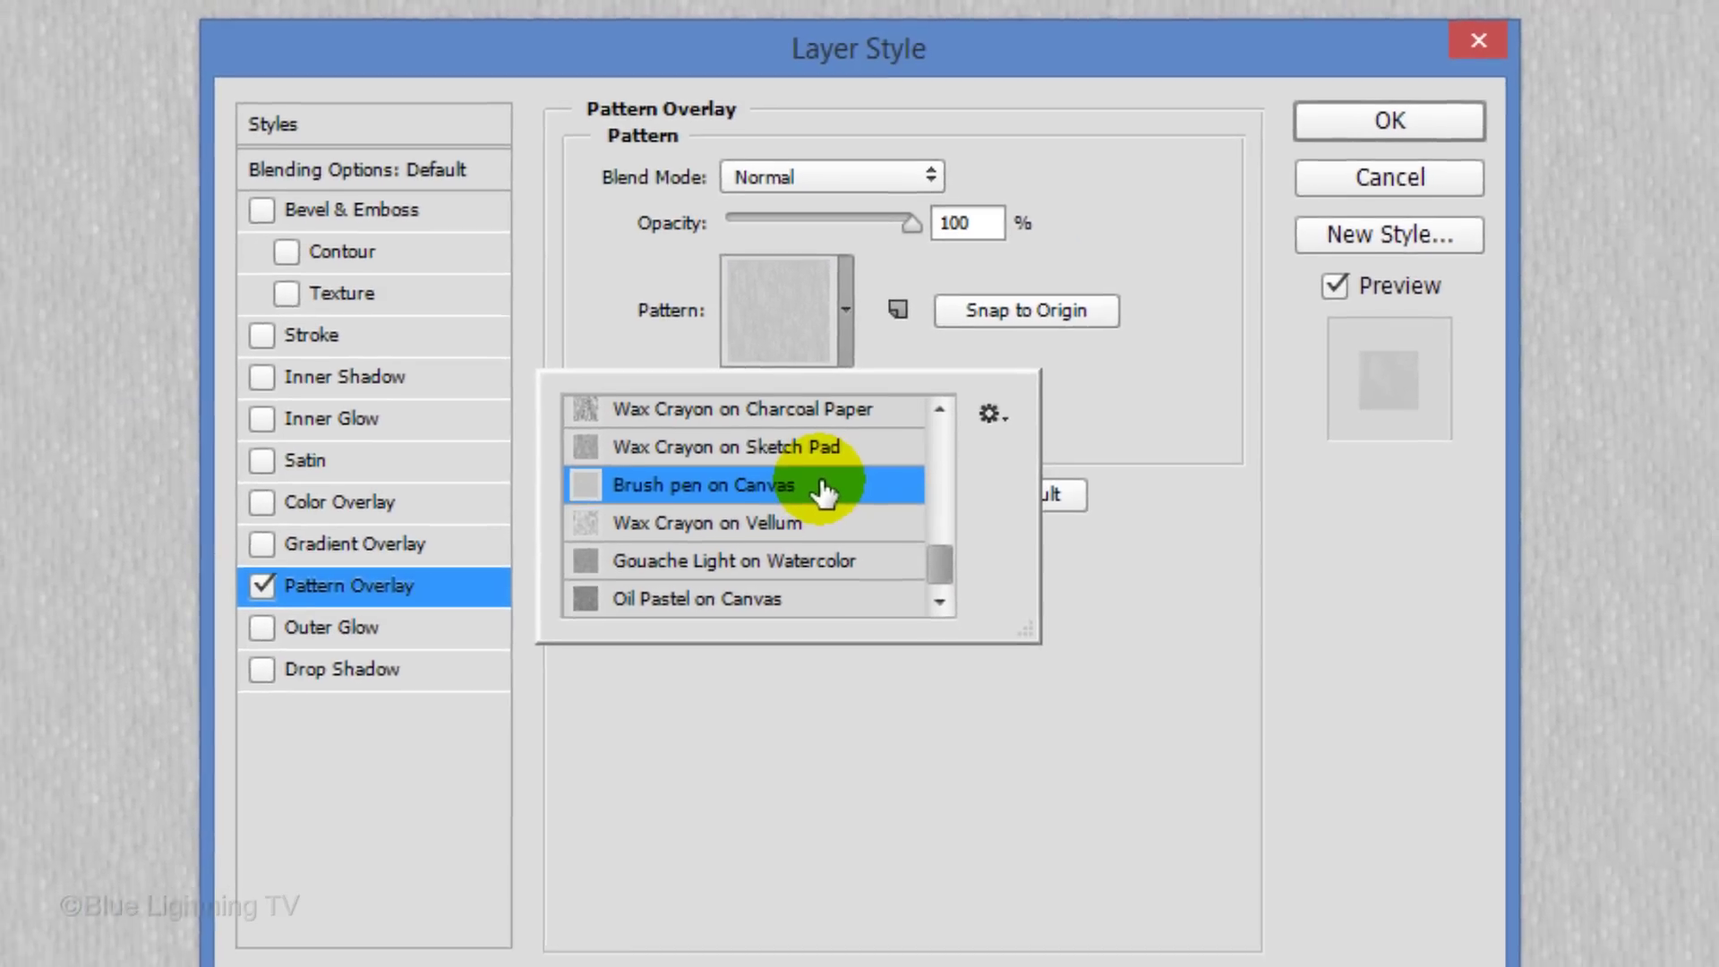
pyautogui.click(403, 482)
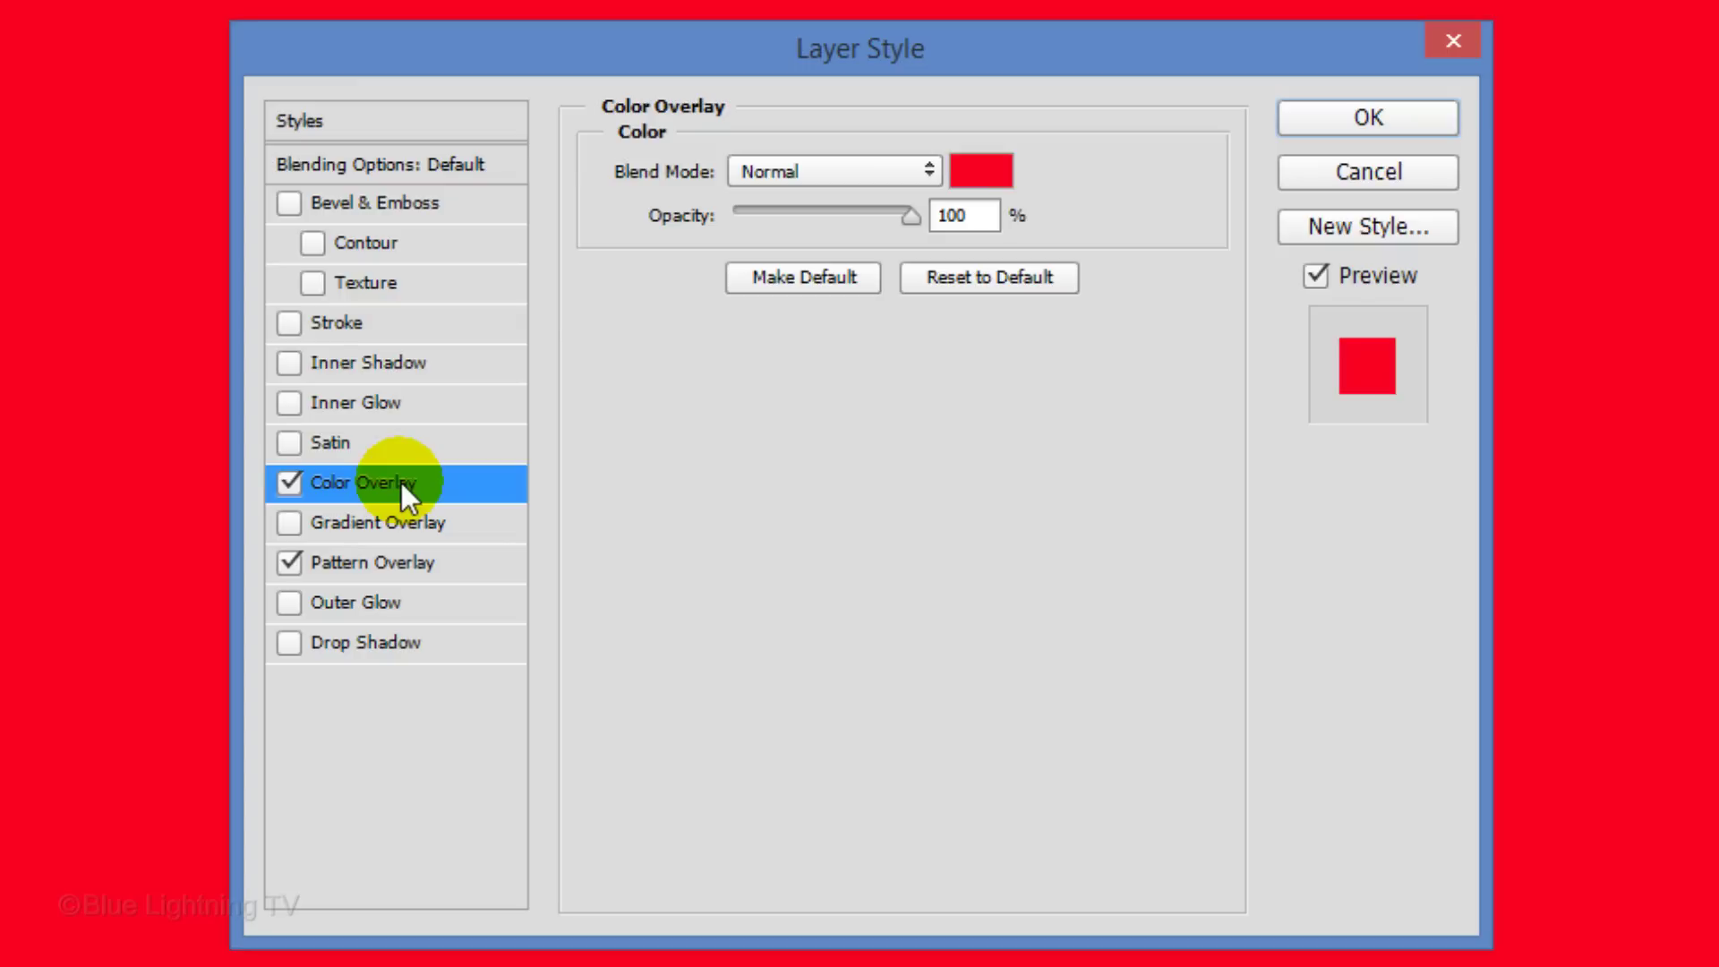
# - Set the Color Overlay to hex 332103 in Vivid Light and apply the layer style
pyautogui.click(967, 169)
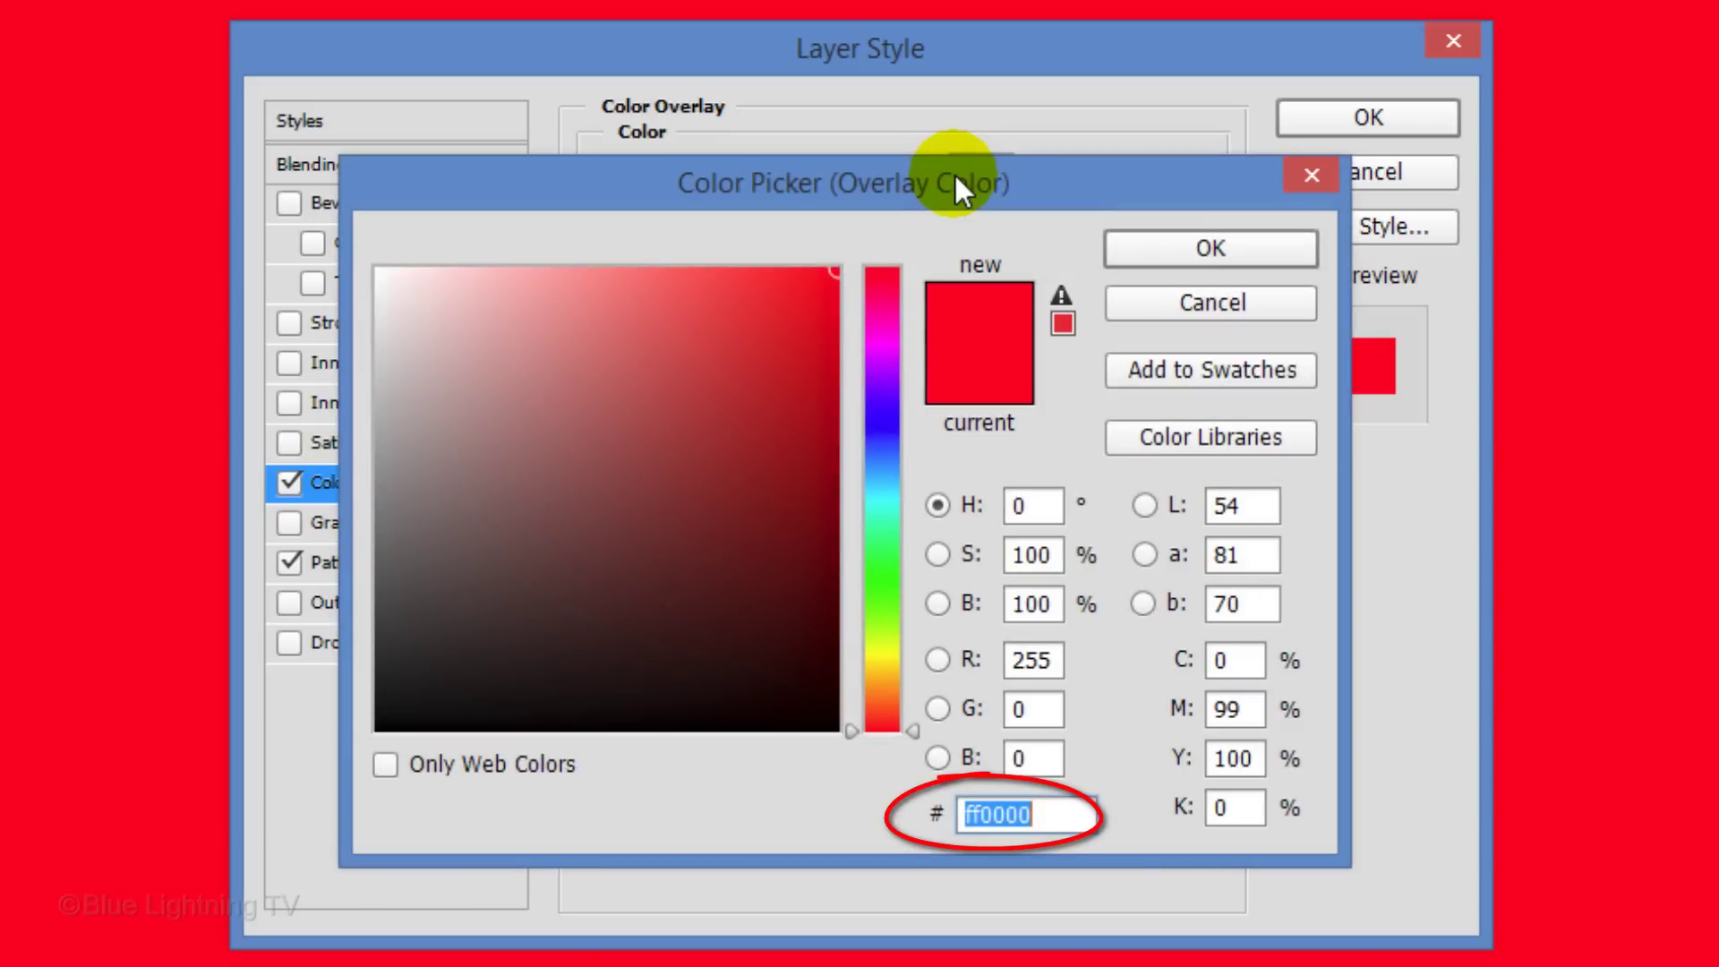
pyautogui.write('332')
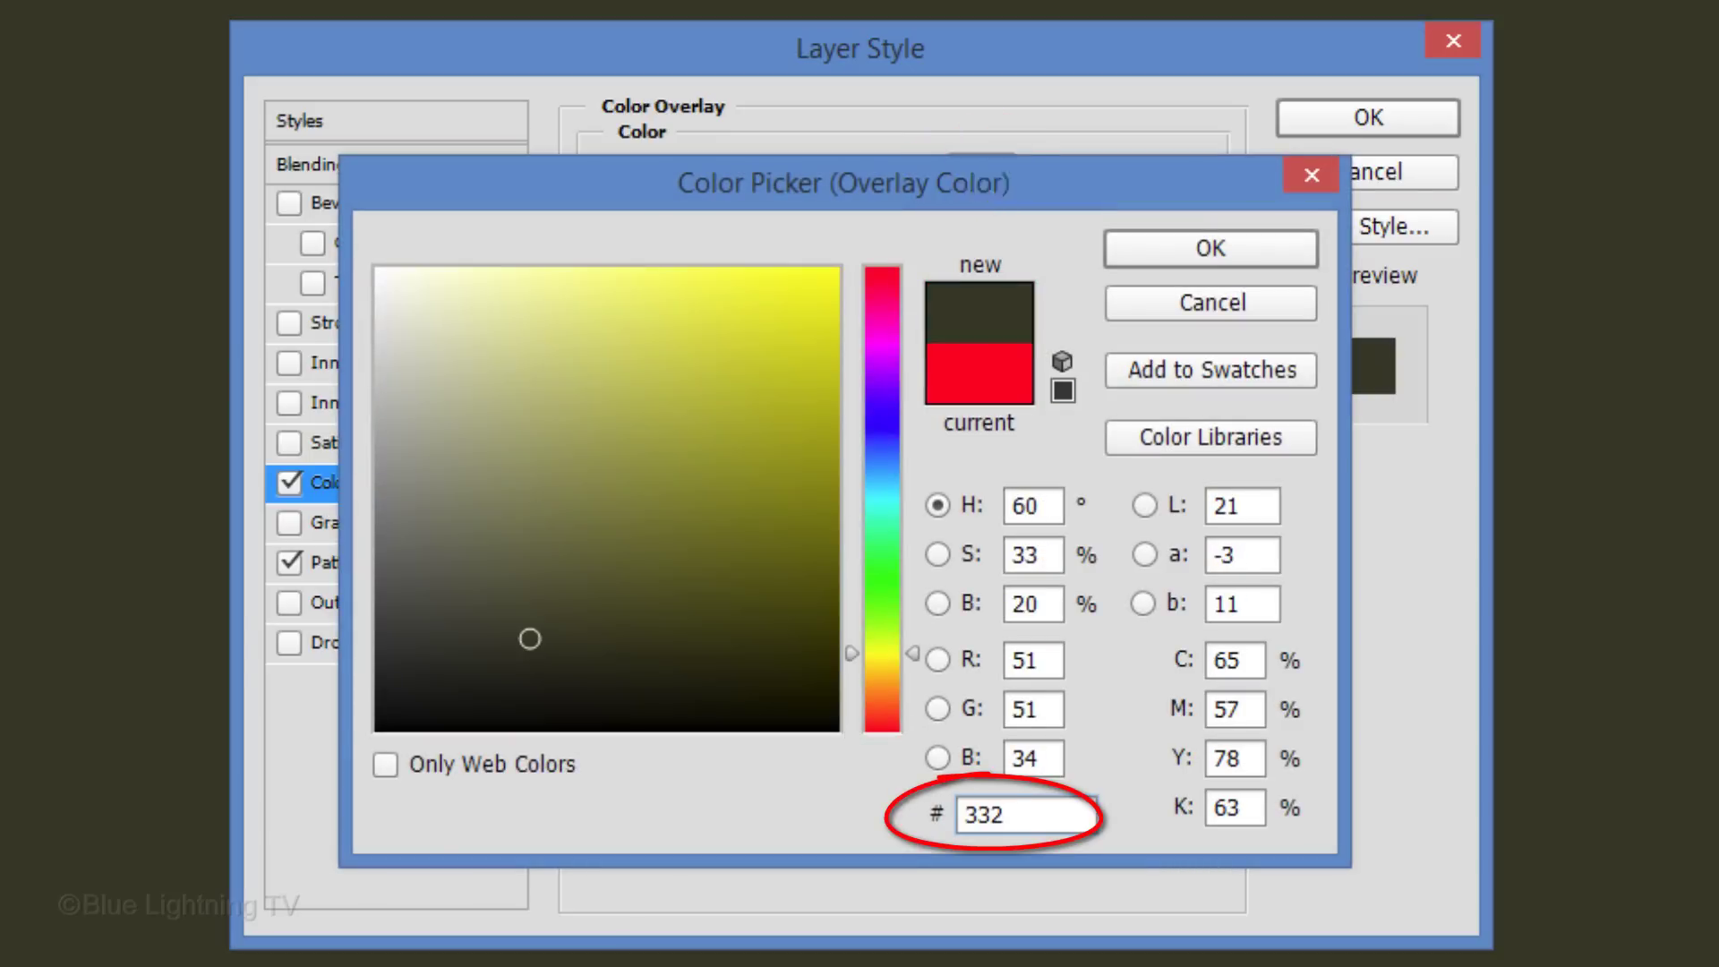
pyautogui.write('103')
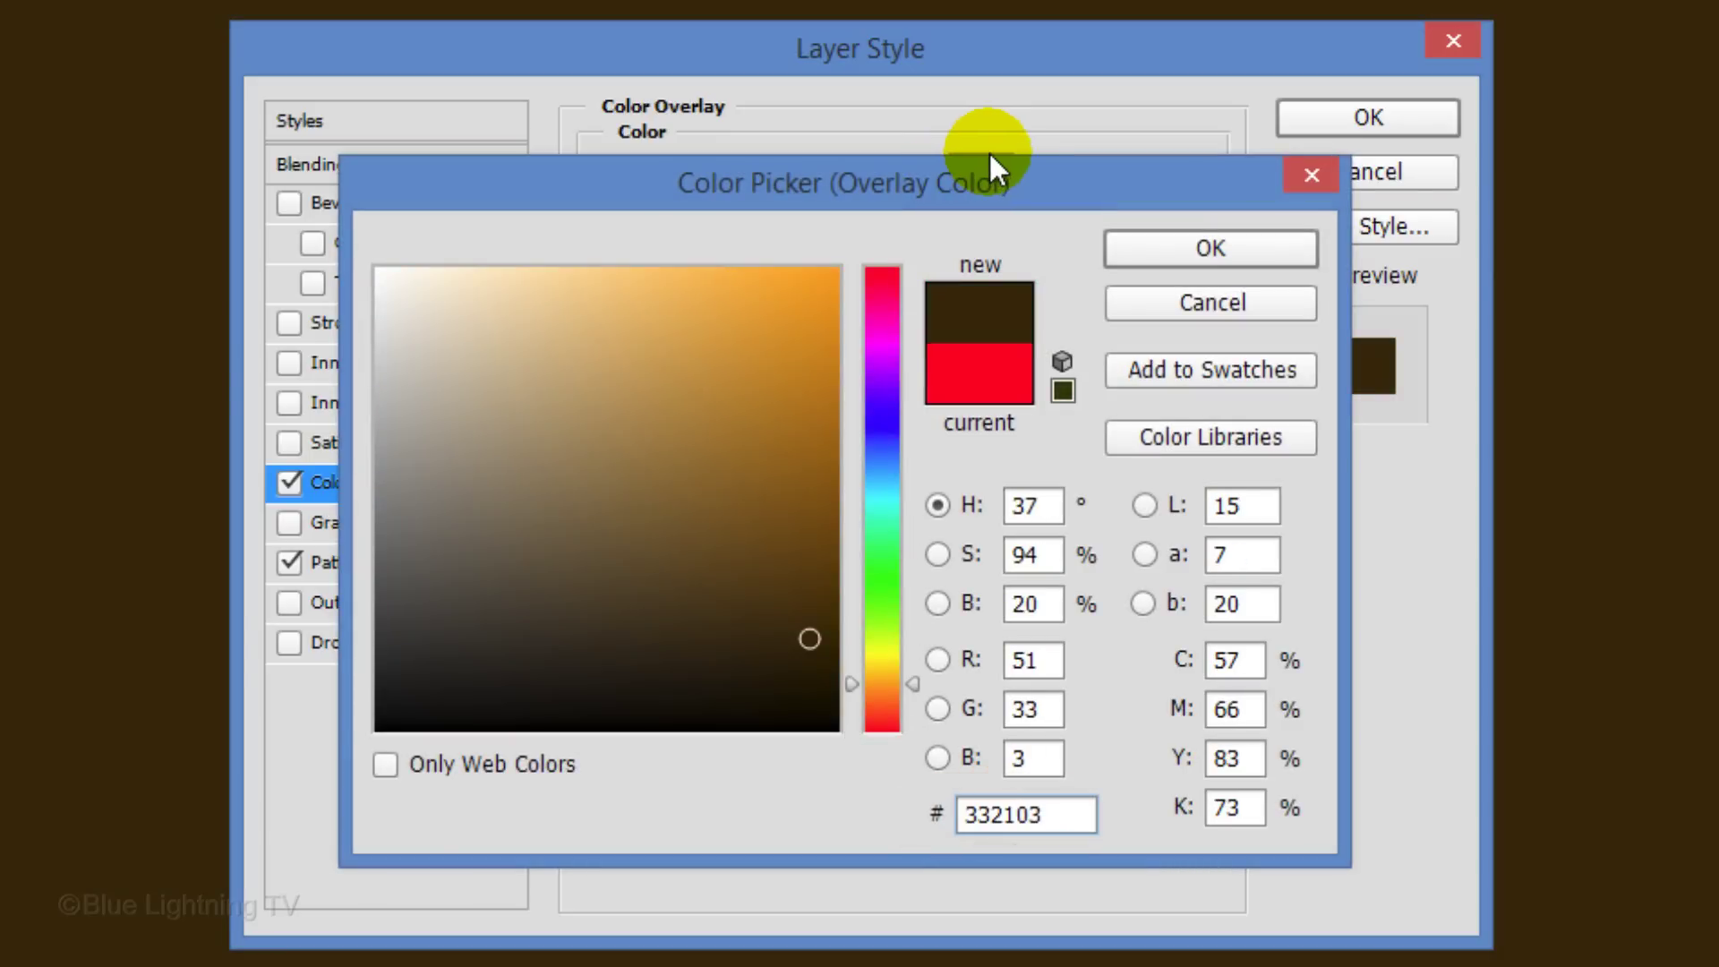
pyautogui.click(1212, 249)
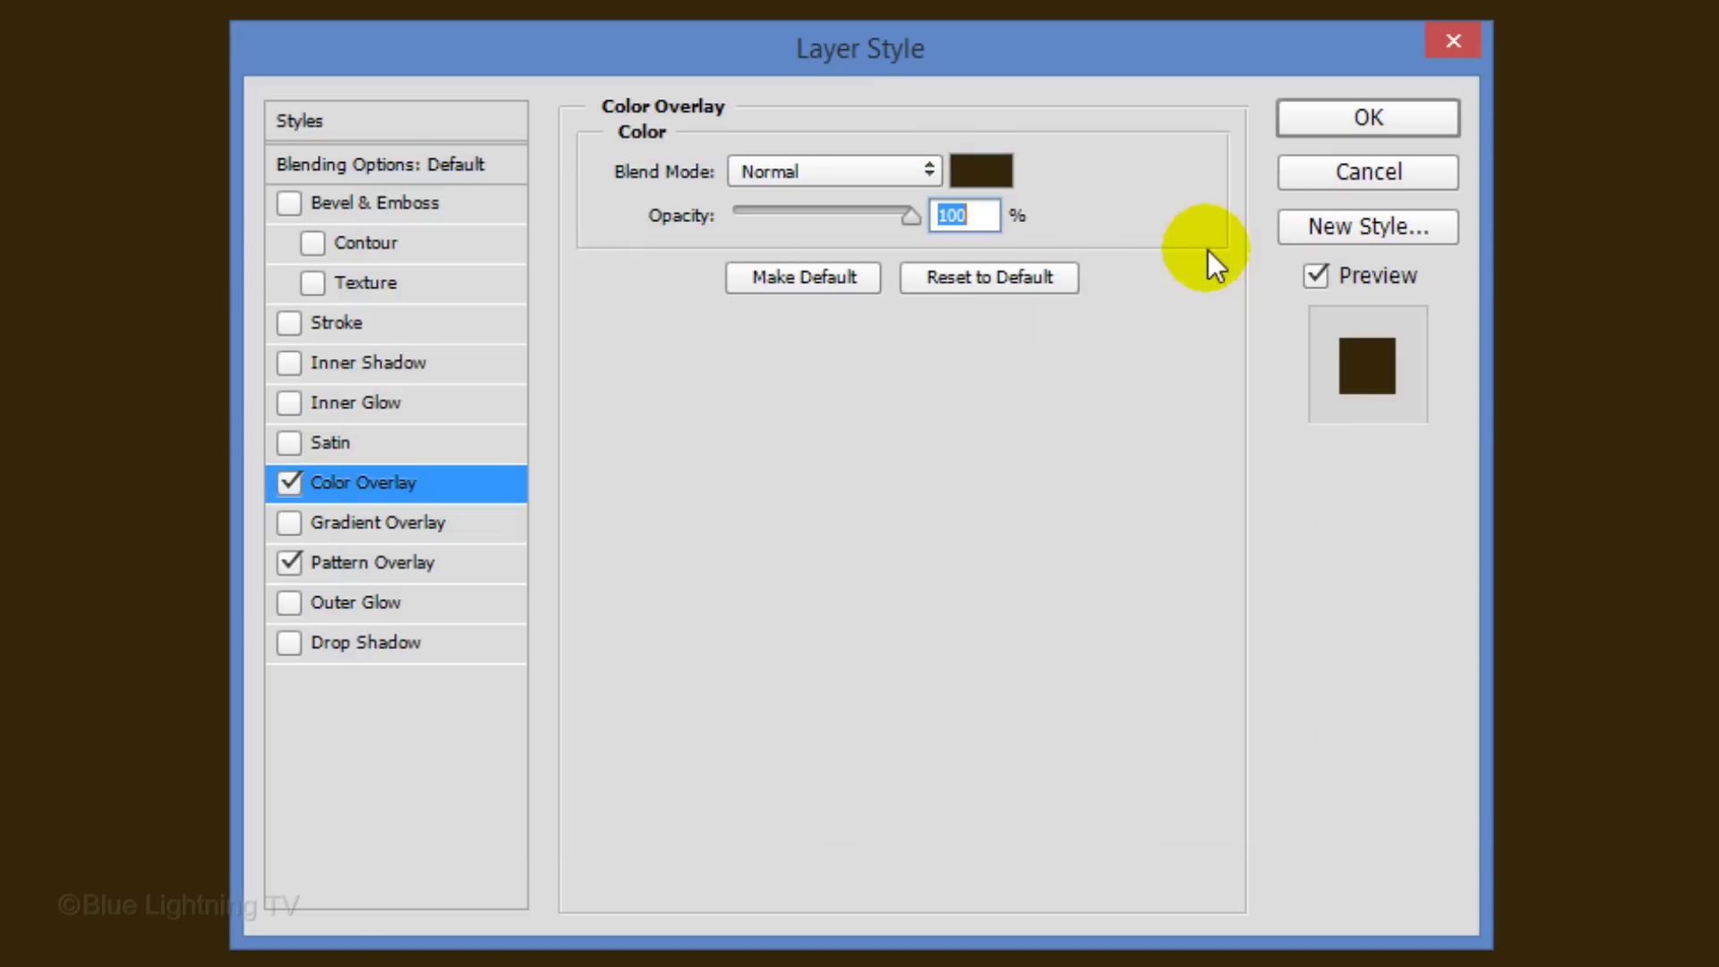
pyautogui.click(929, 171)
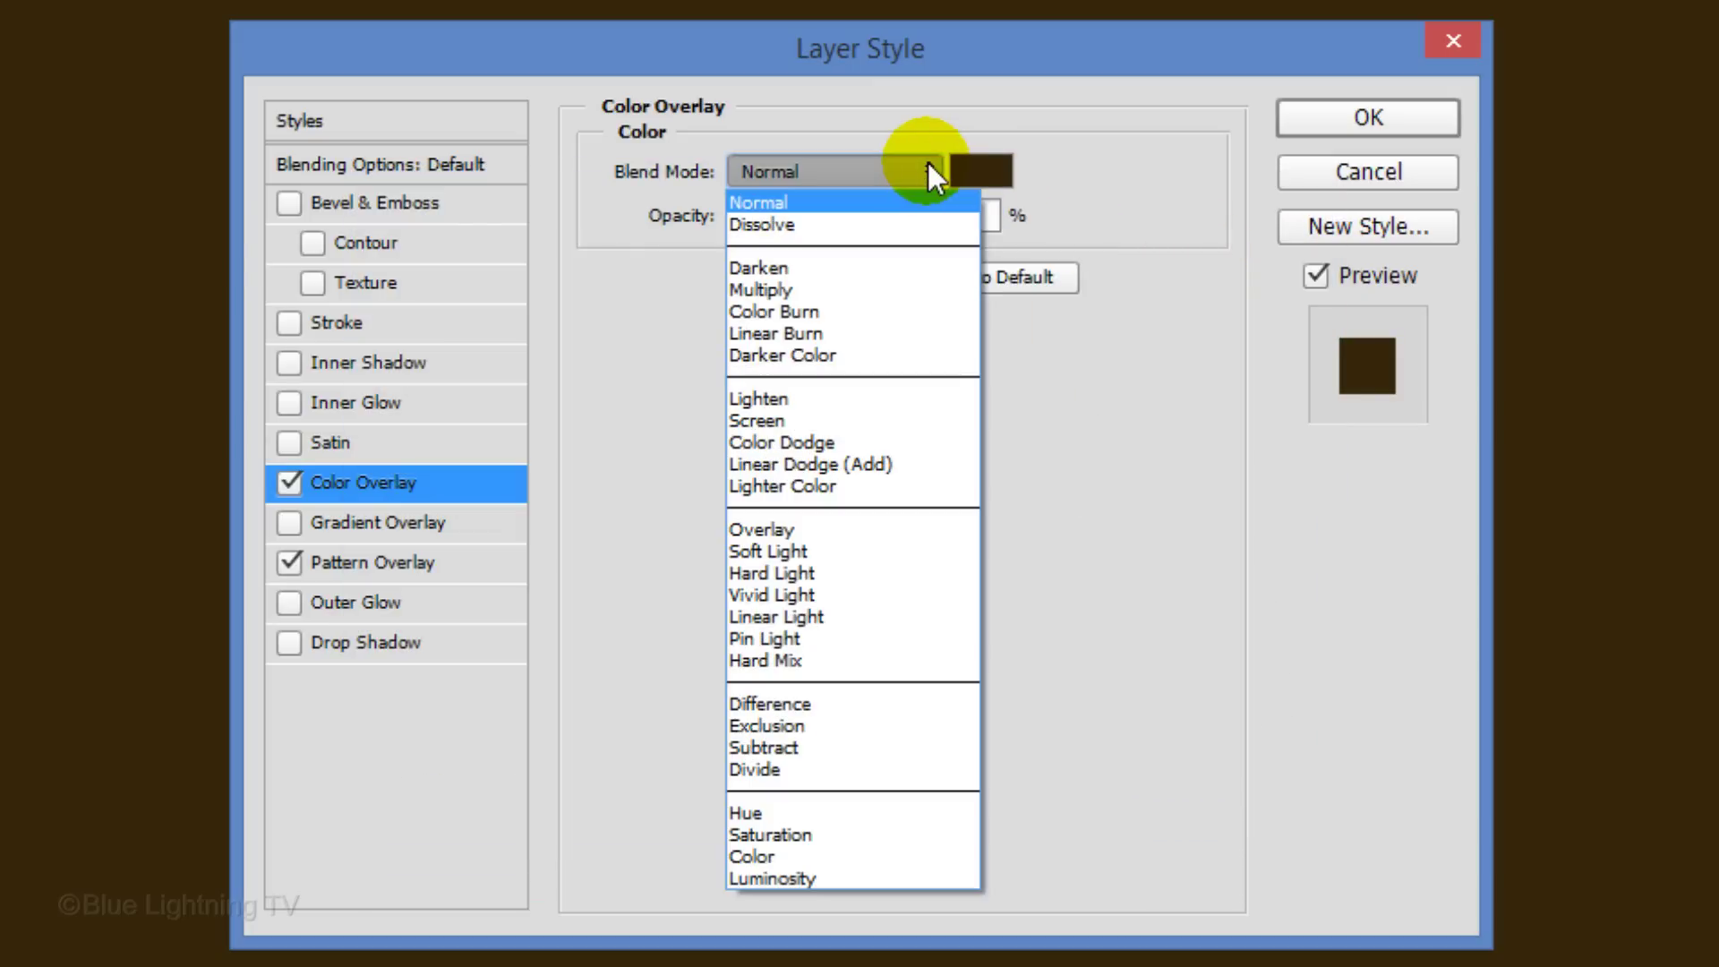
pyautogui.click(892, 595)
pyautogui.click(1370, 120)
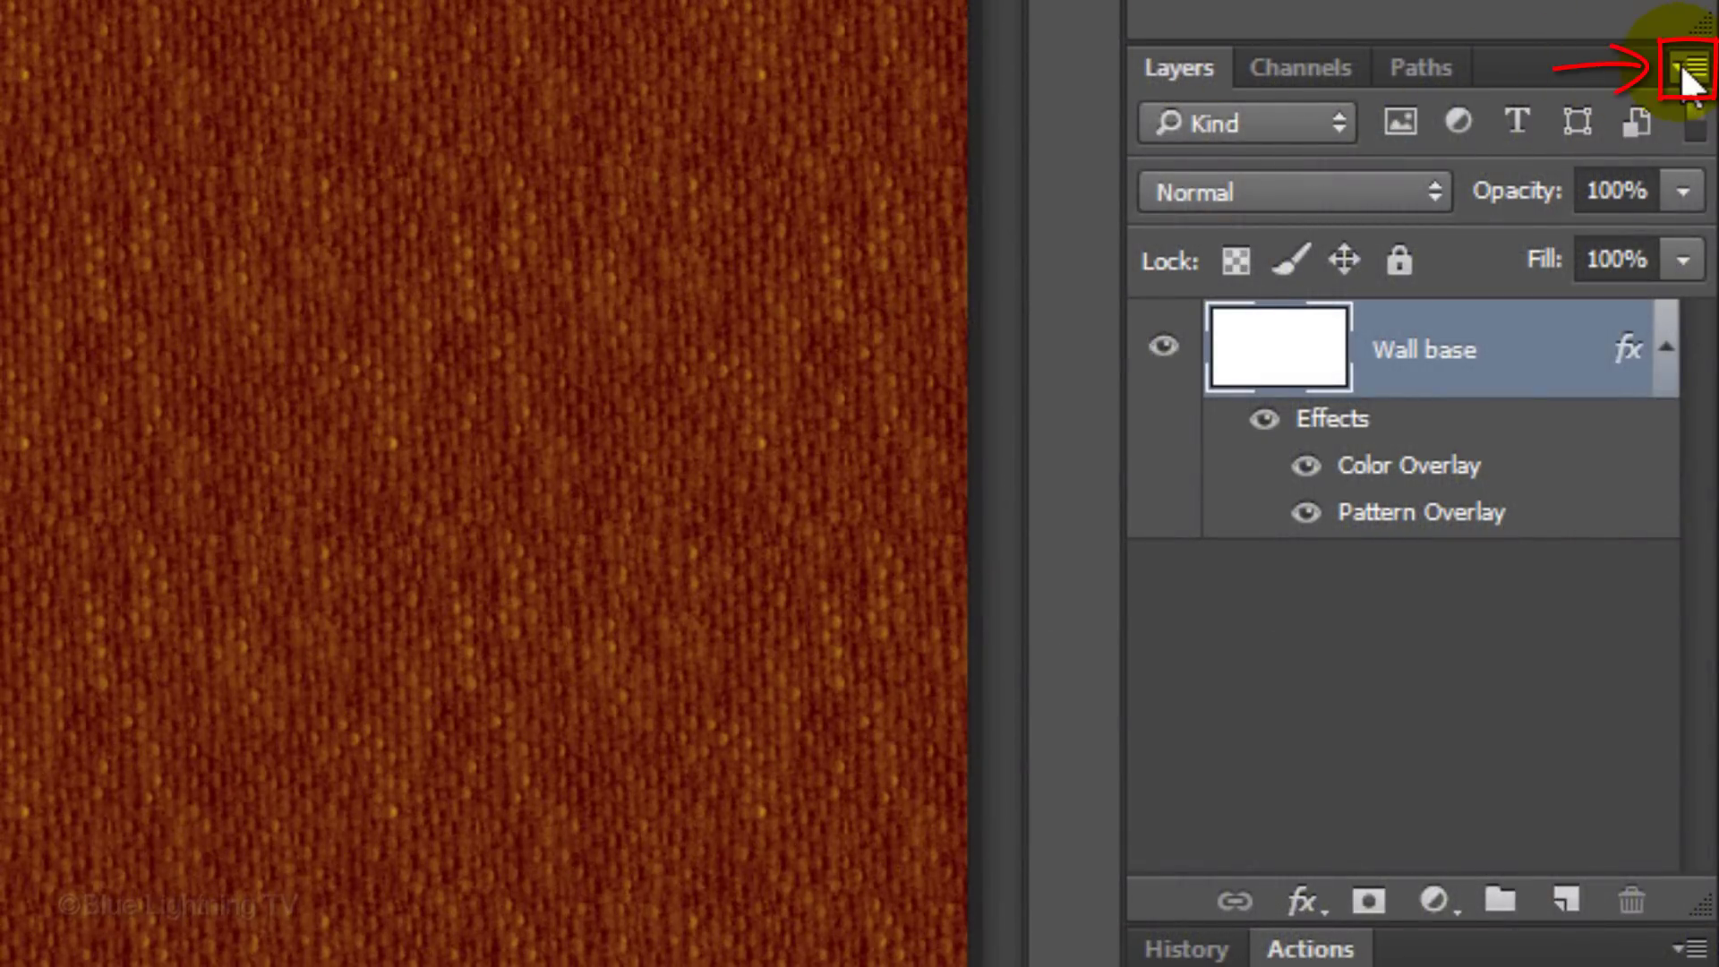
# - Convert Wall base to a smart object and add a Levels adjustment with white input 169
pyautogui.click(1683, 66)
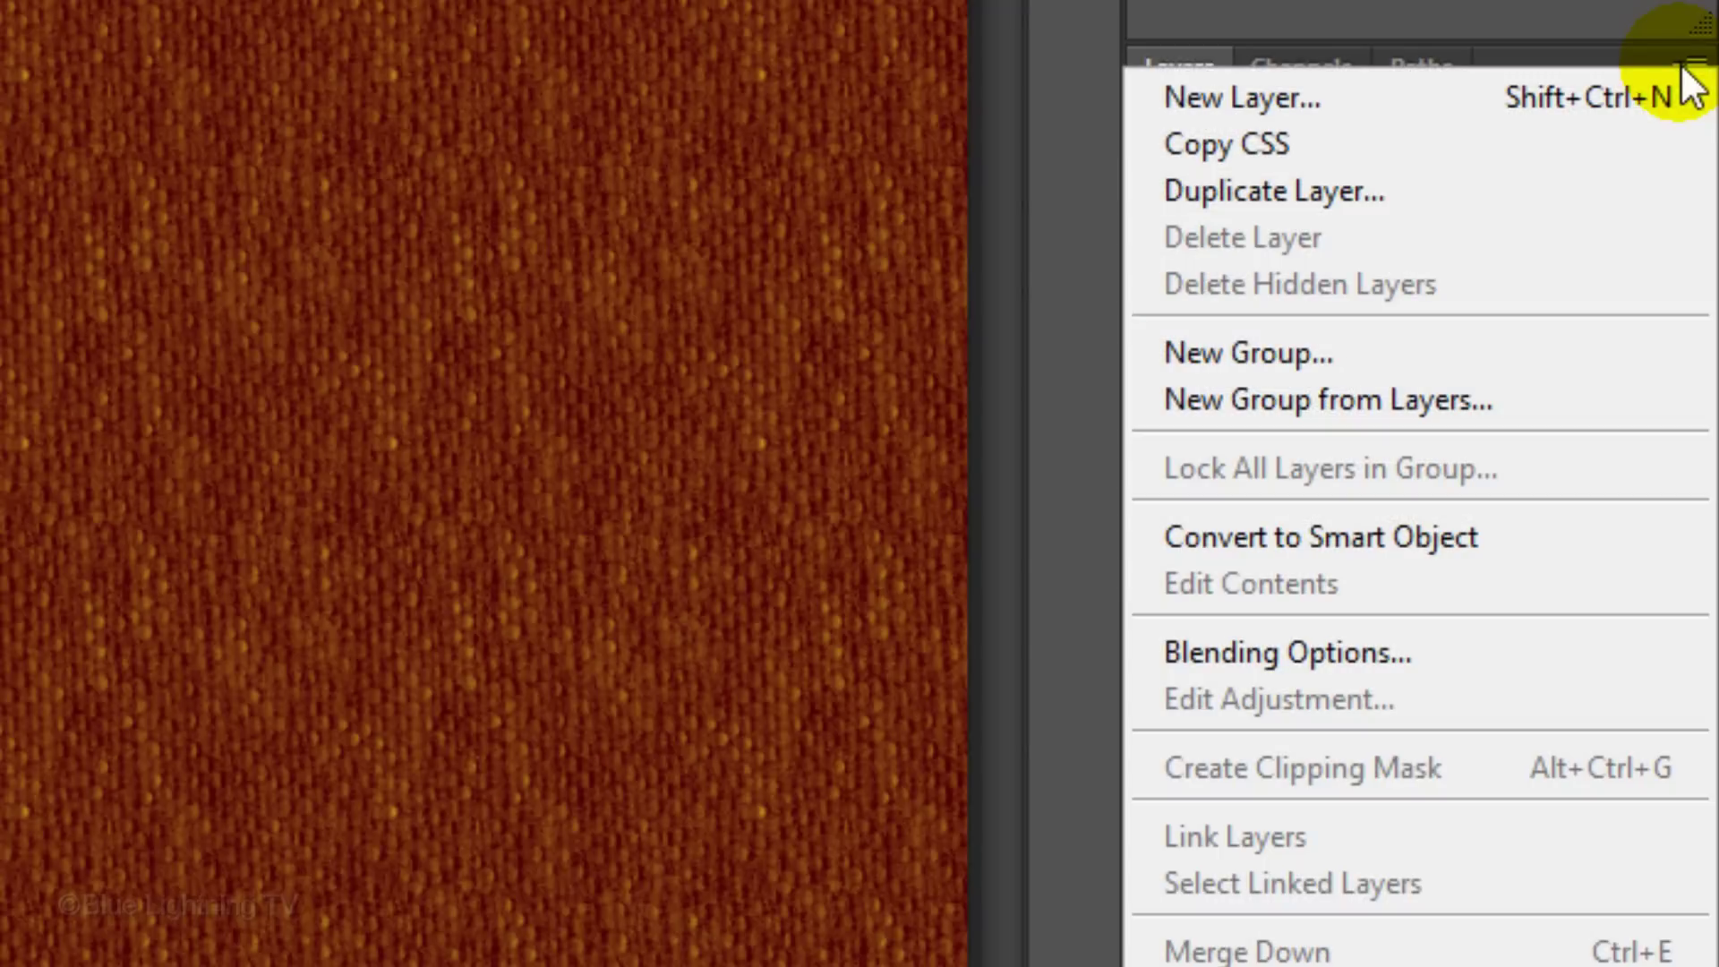
pyautogui.click(1534, 546)
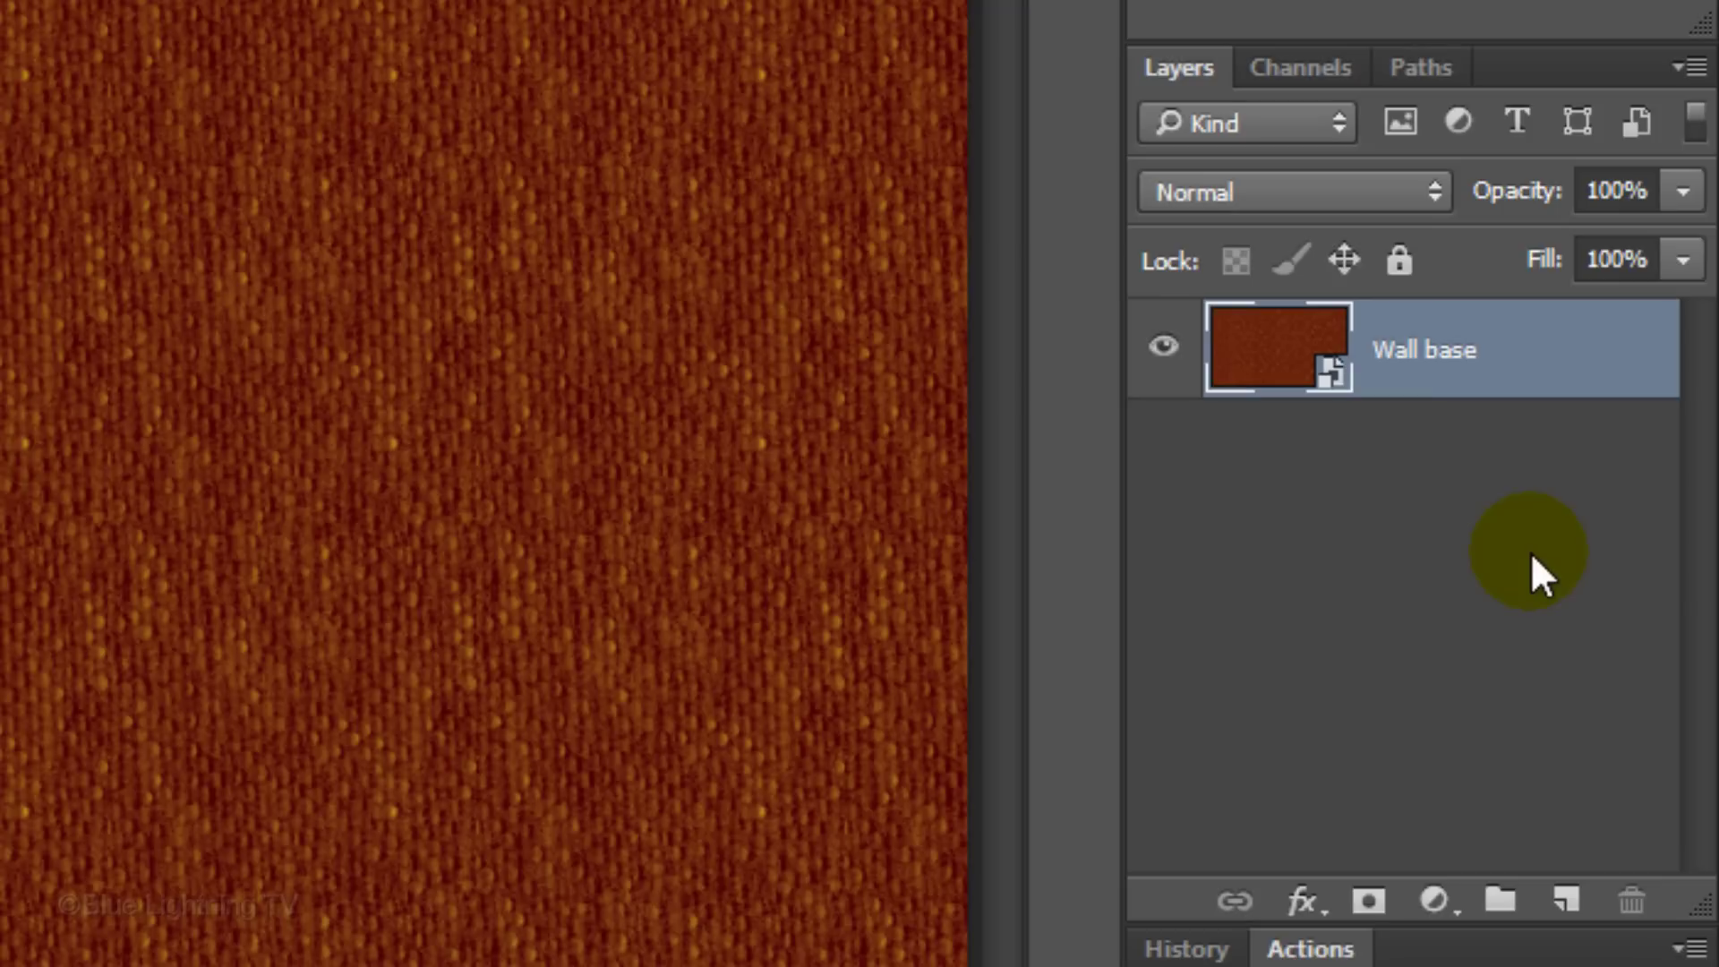
pyautogui.click(1431, 900)
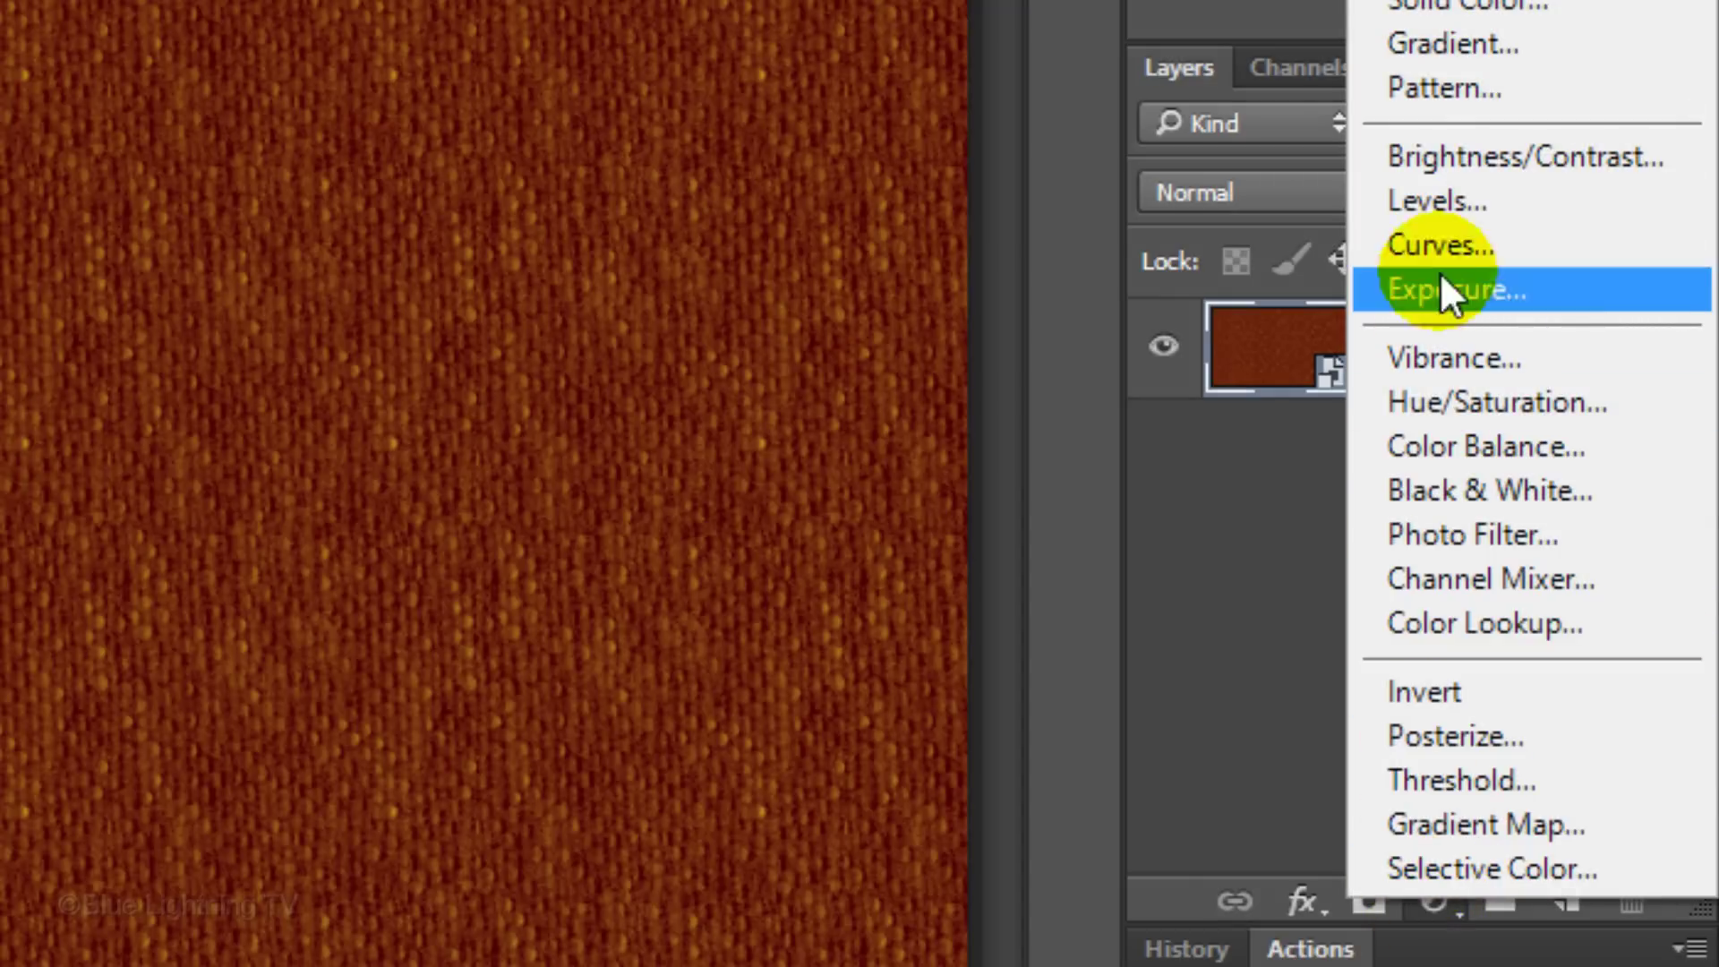
pyautogui.click(1442, 197)
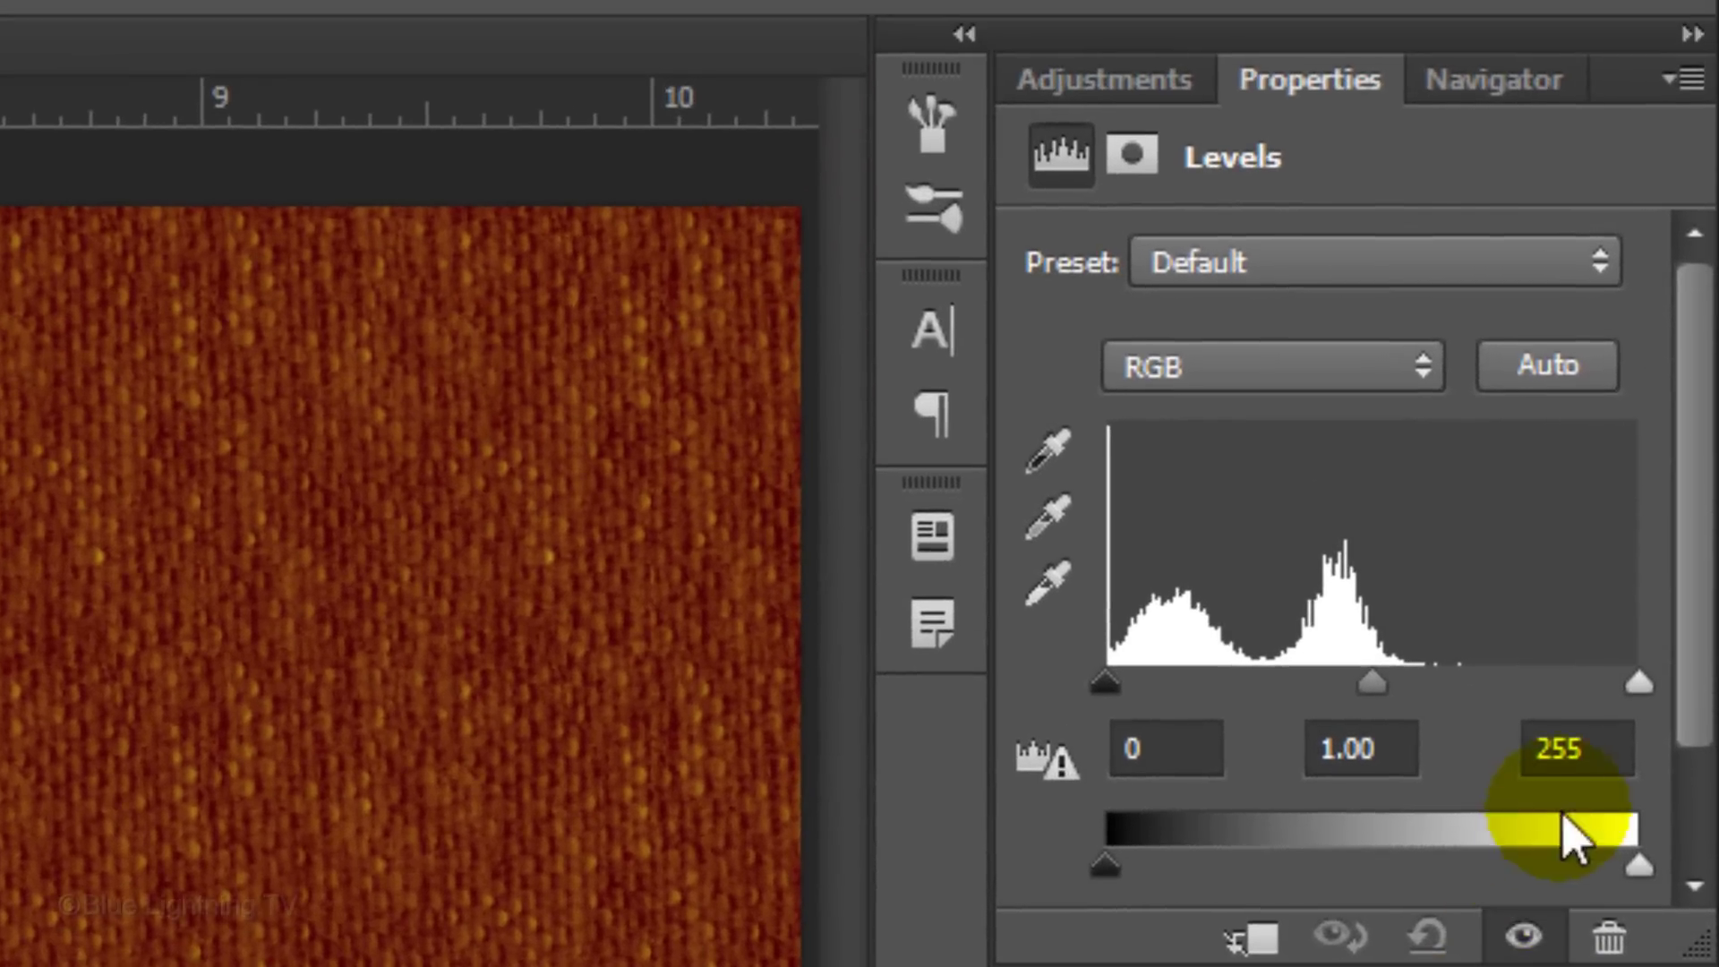
pyautogui.click(1602, 112)
pyautogui.write('169')
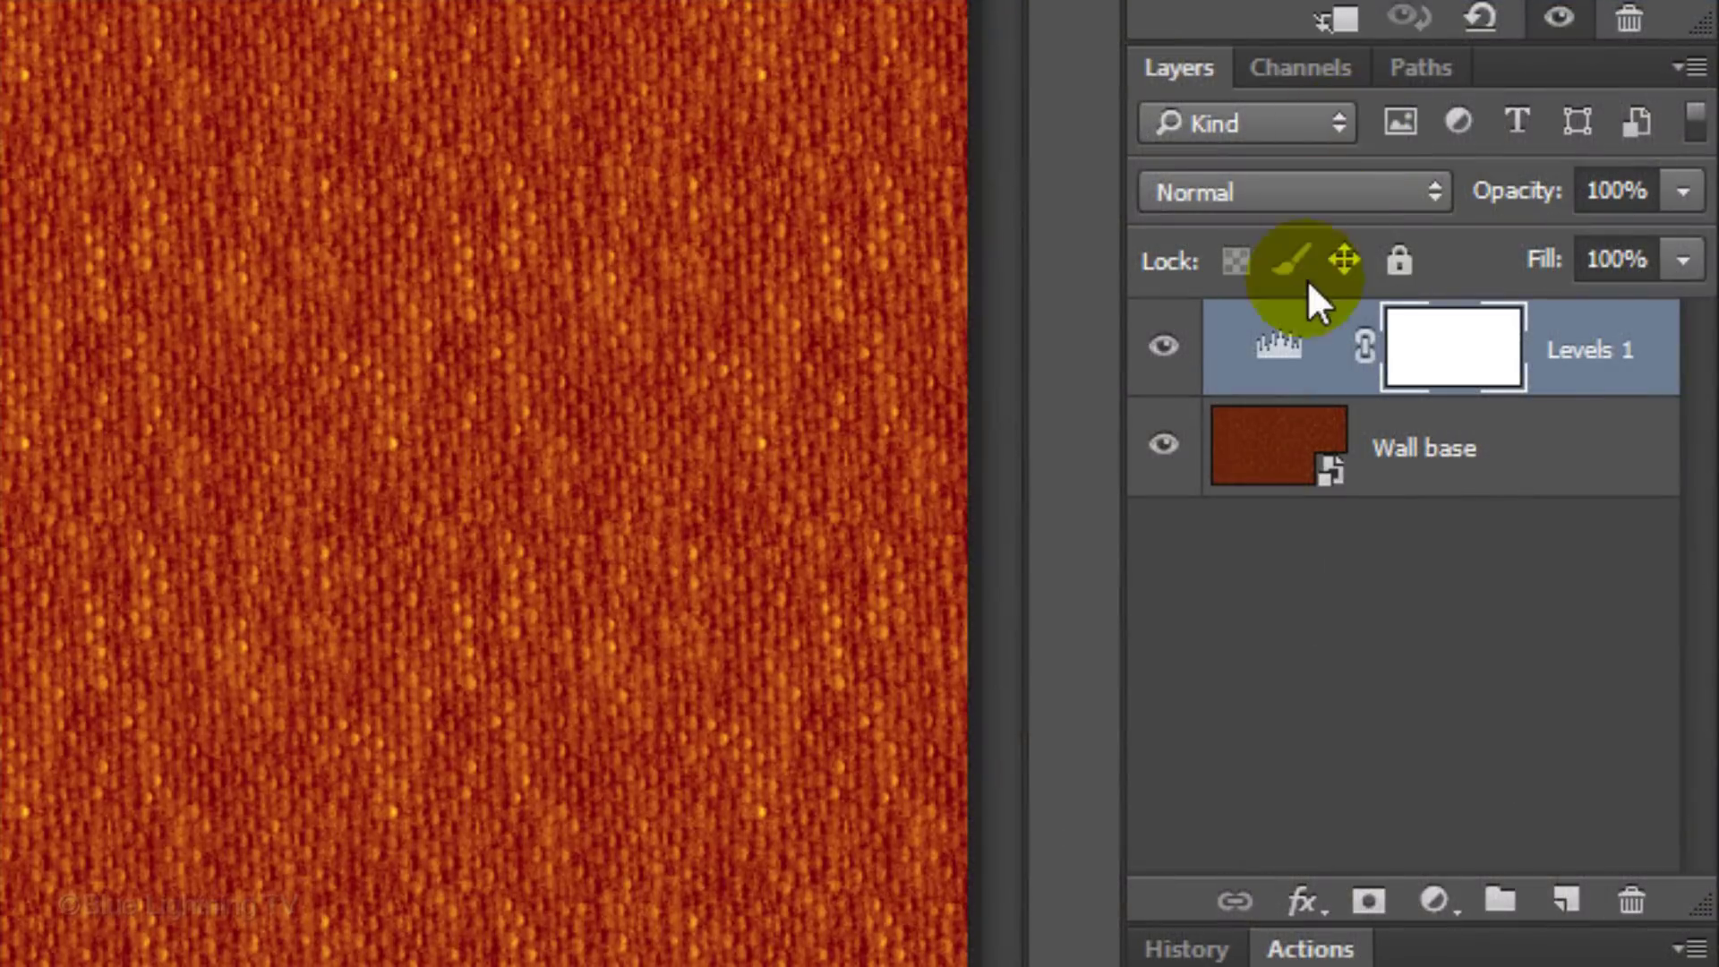
pyautogui.keyDown('ctrl'); pyautogui.click(1267, 434); pyautogui.keyUp('ctrl')
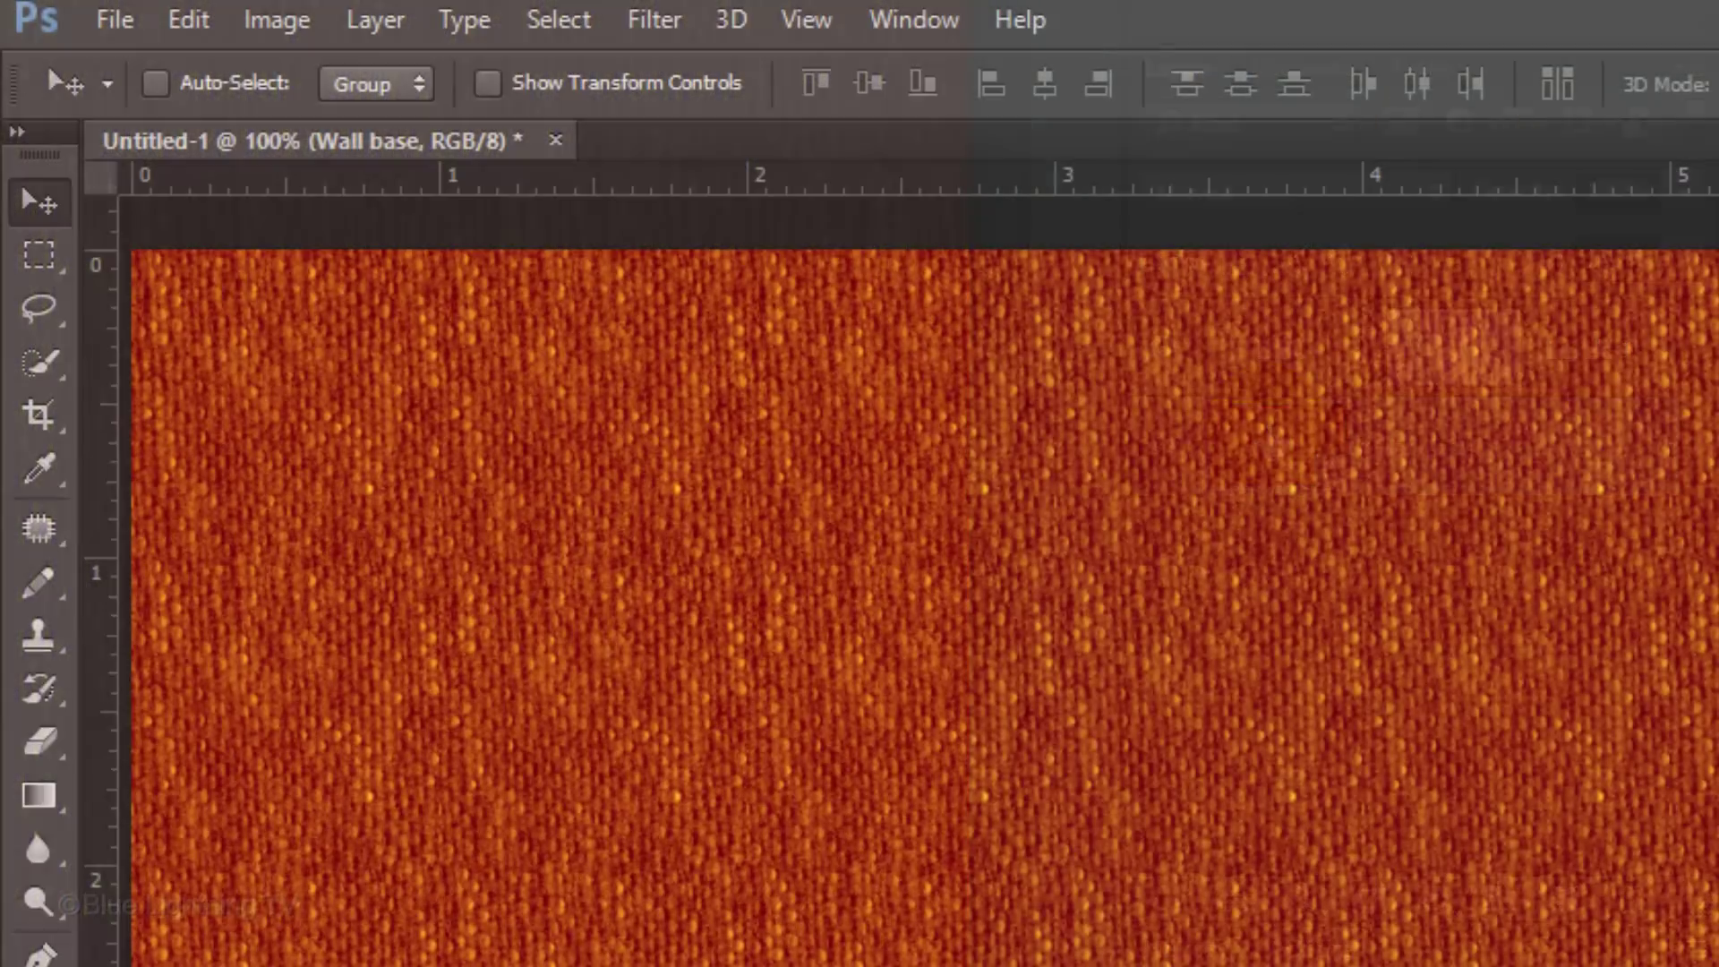
# - Apply Render > Lighting Effects to the wall, keeping the light type as Spot
pyautogui.click(674, 18)
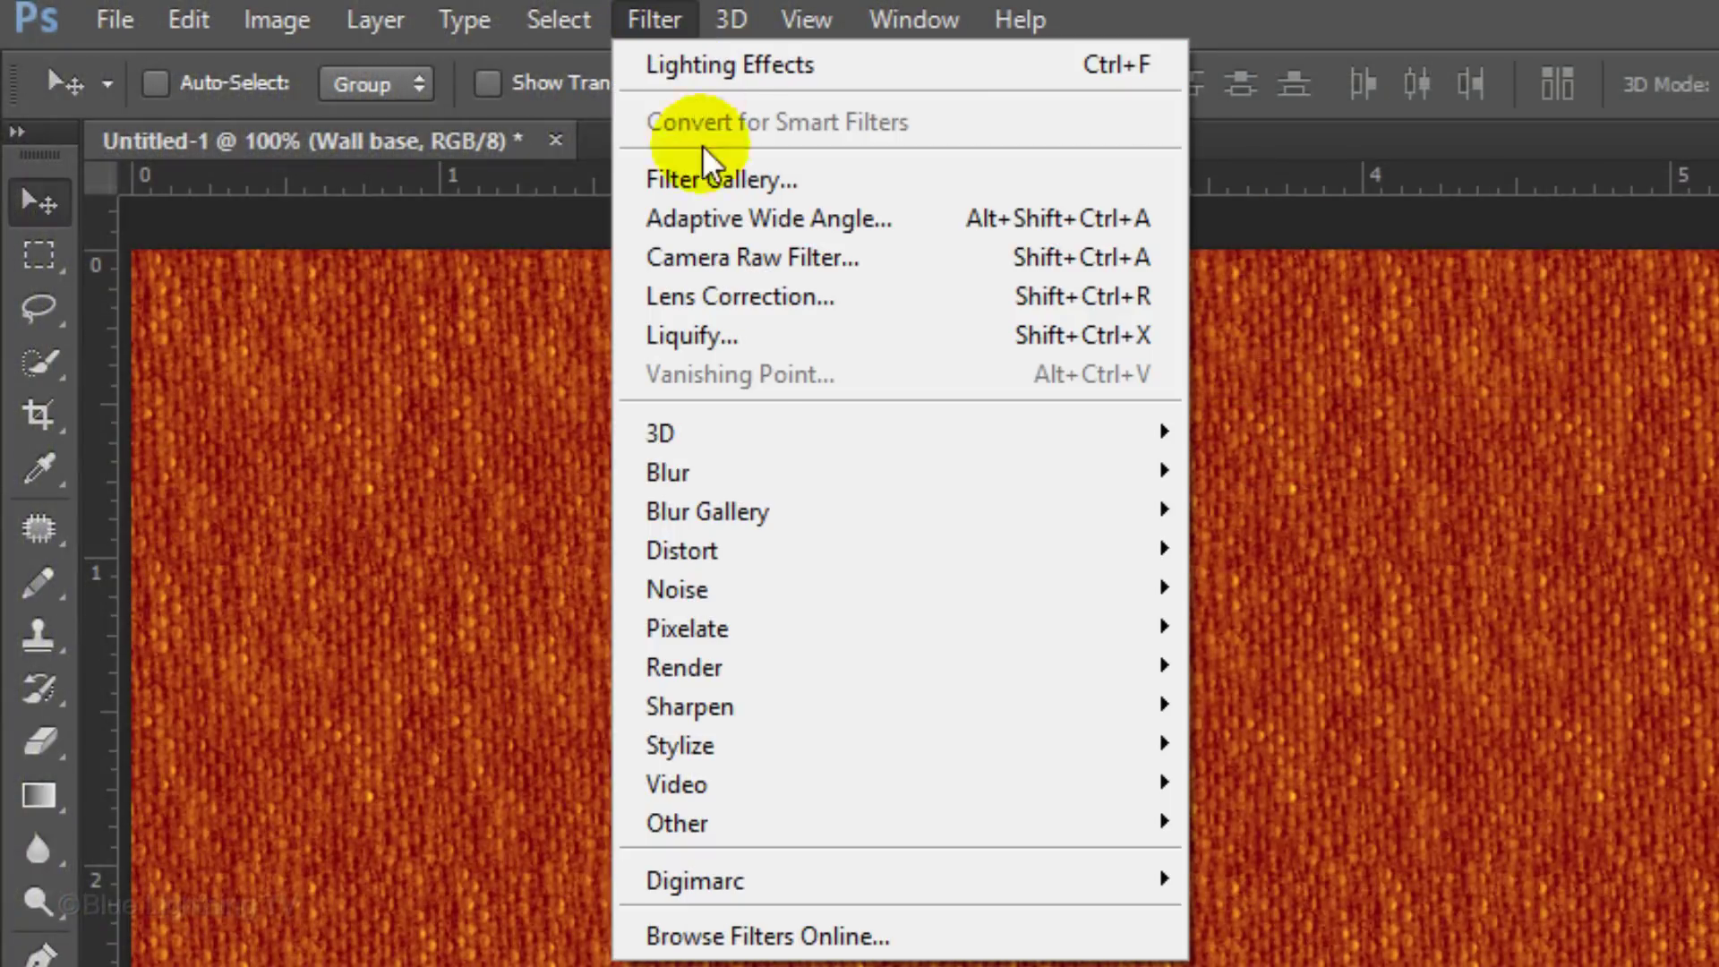
pyautogui.moveTo(734, 662)
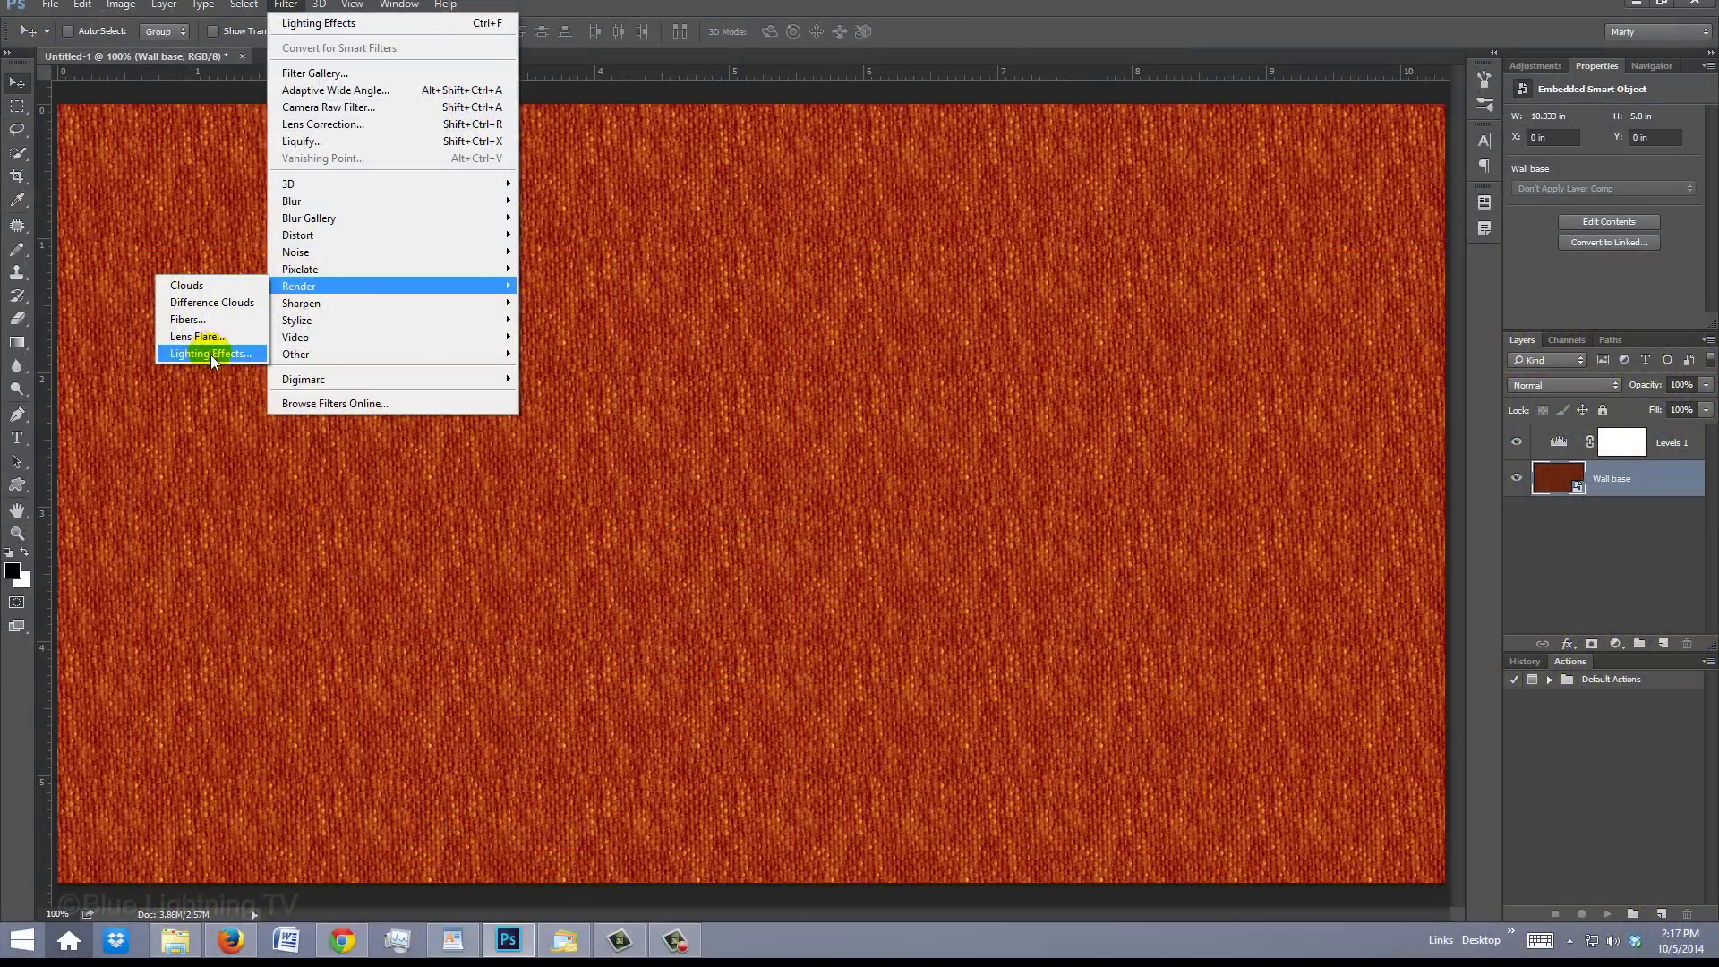
pyautogui.click(474, 818)
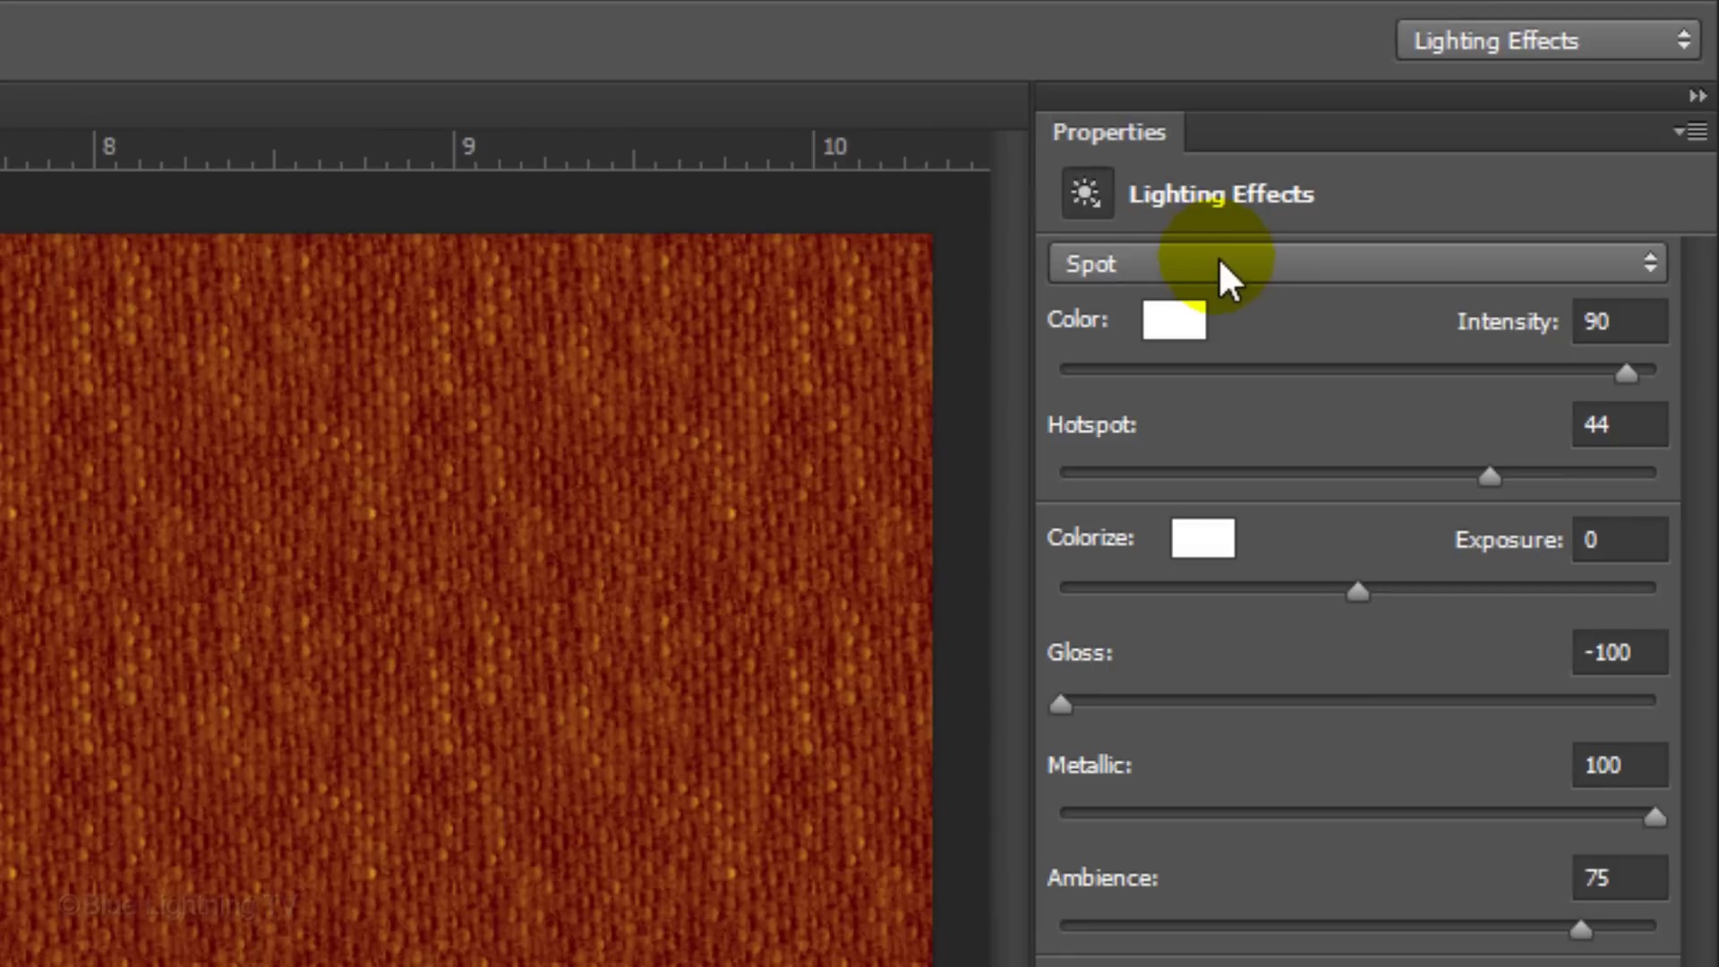
pyautogui.click(1217, 262)
pyautogui.click(1210, 260)
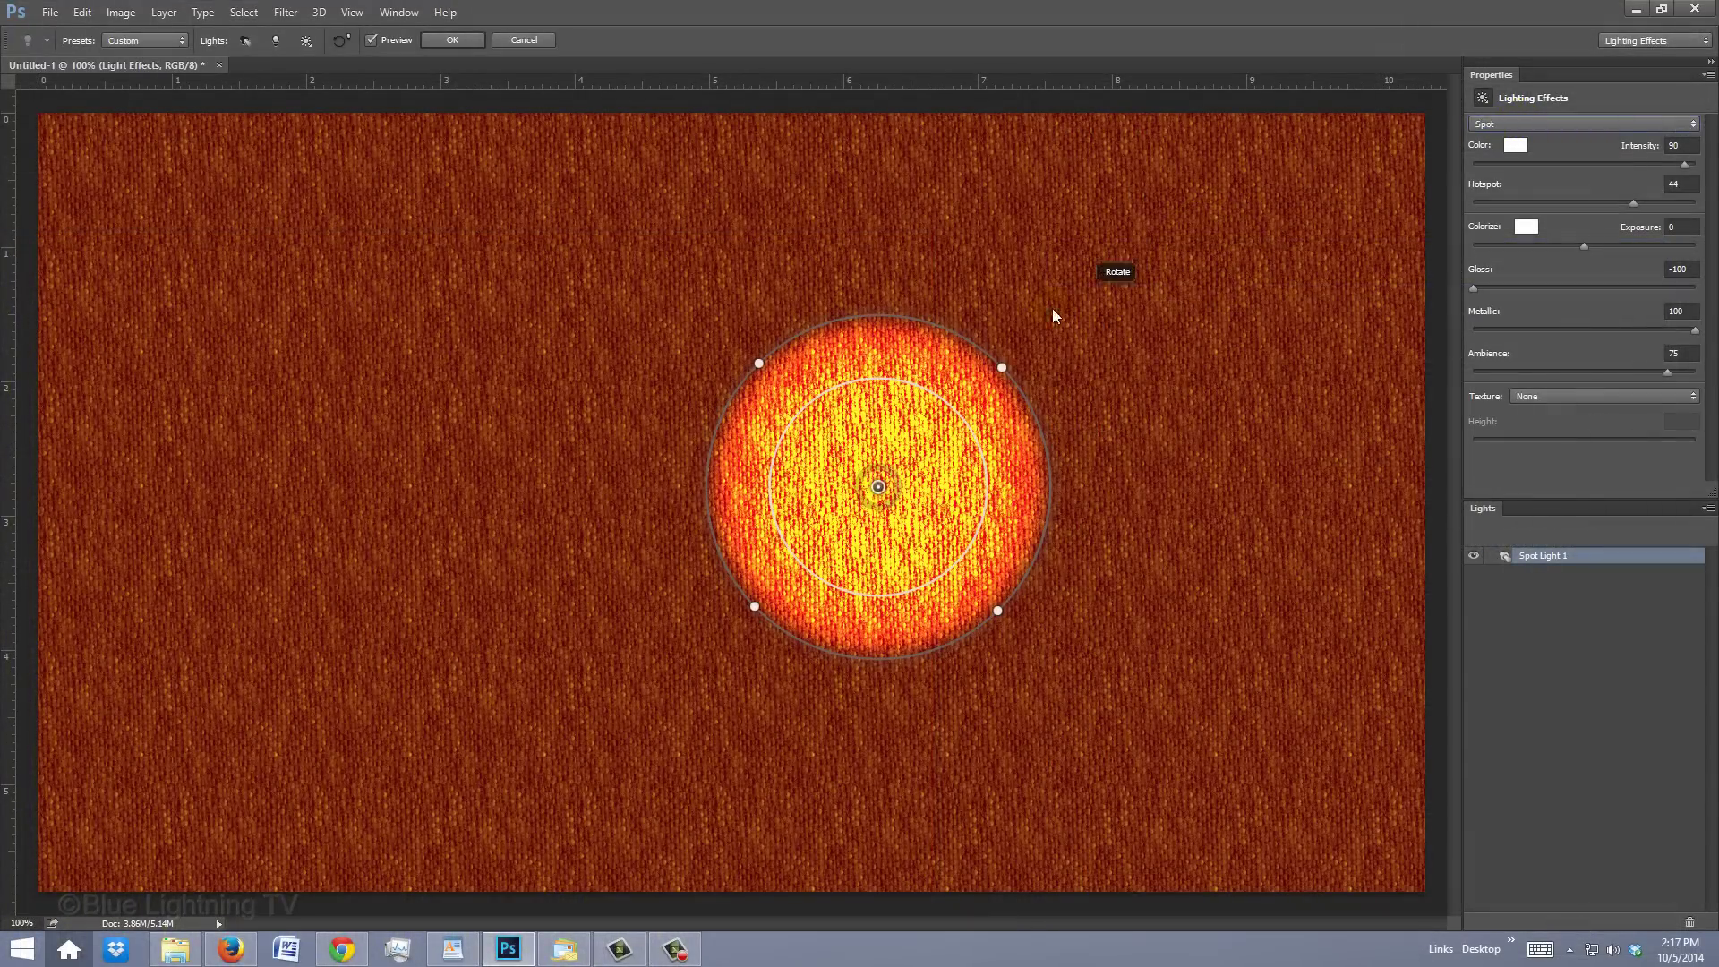
# - Stretch the spot light into a wide ellipse from the canvas top and set Hotspot to 28
pyautogui.moveTo(934, 357); pyautogui.dragTo(780, 388)
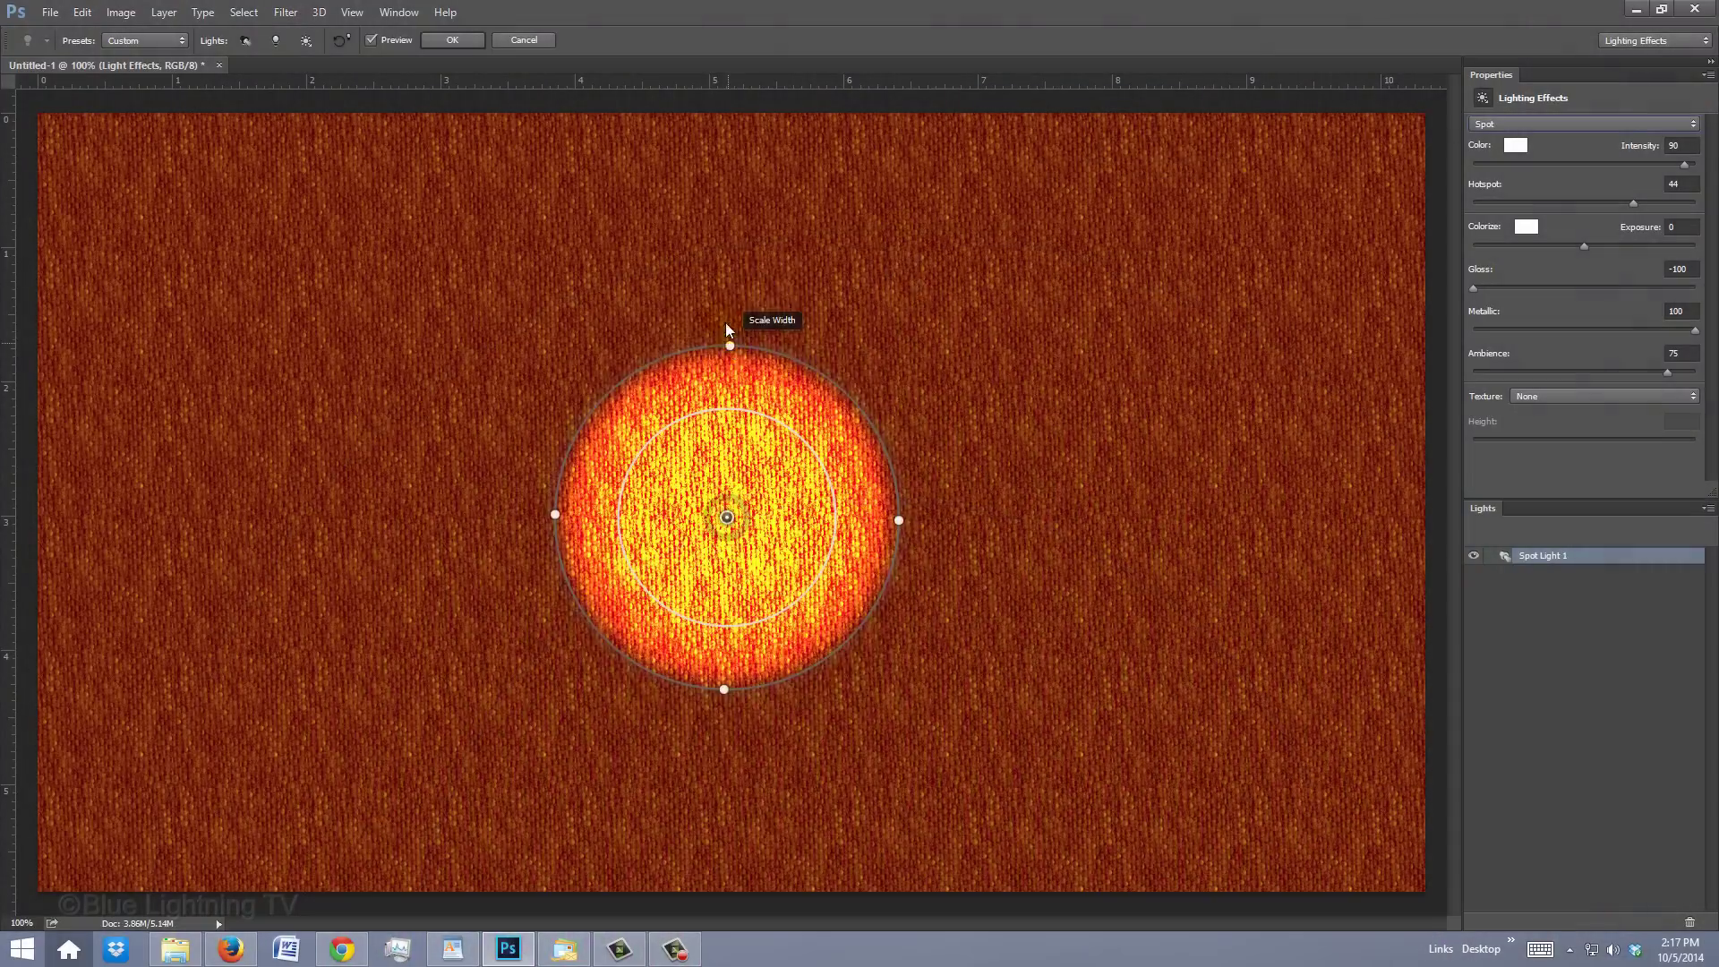
pyautogui.moveTo(726, 326); pyautogui.dragTo(734, 109)
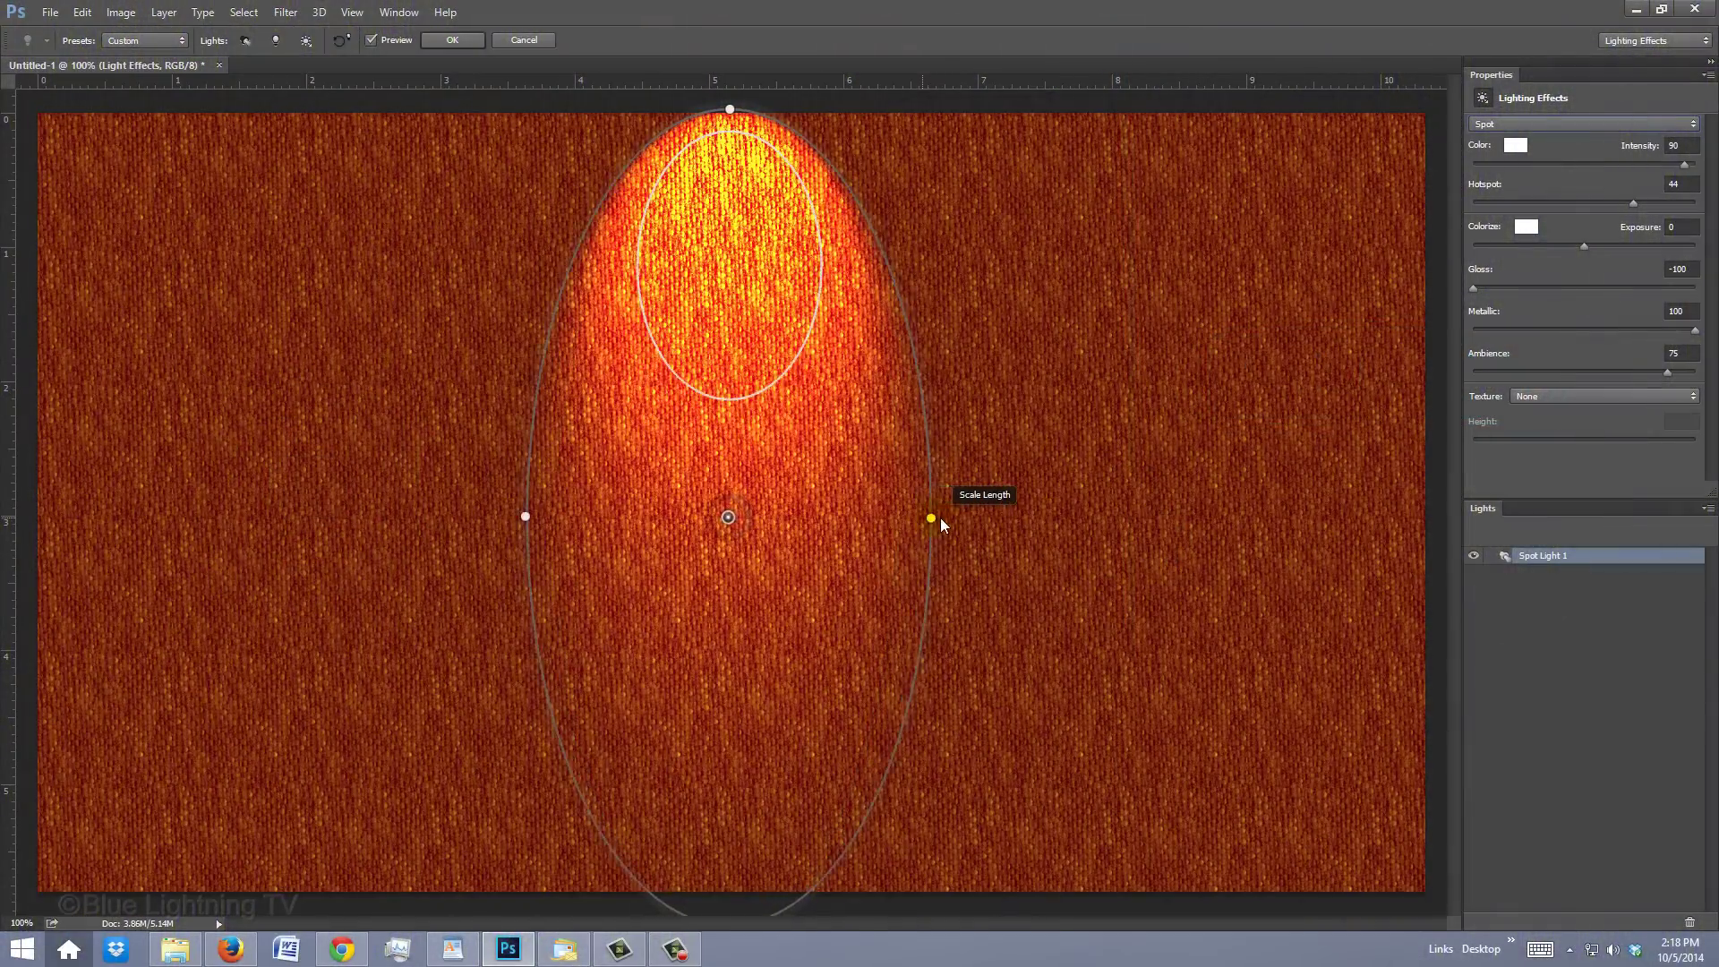
pyautogui.moveTo(1137, 492); pyautogui.dragTo(1251, 519)
pyautogui.moveTo(963, 523); pyautogui.dragTo(995, 518)
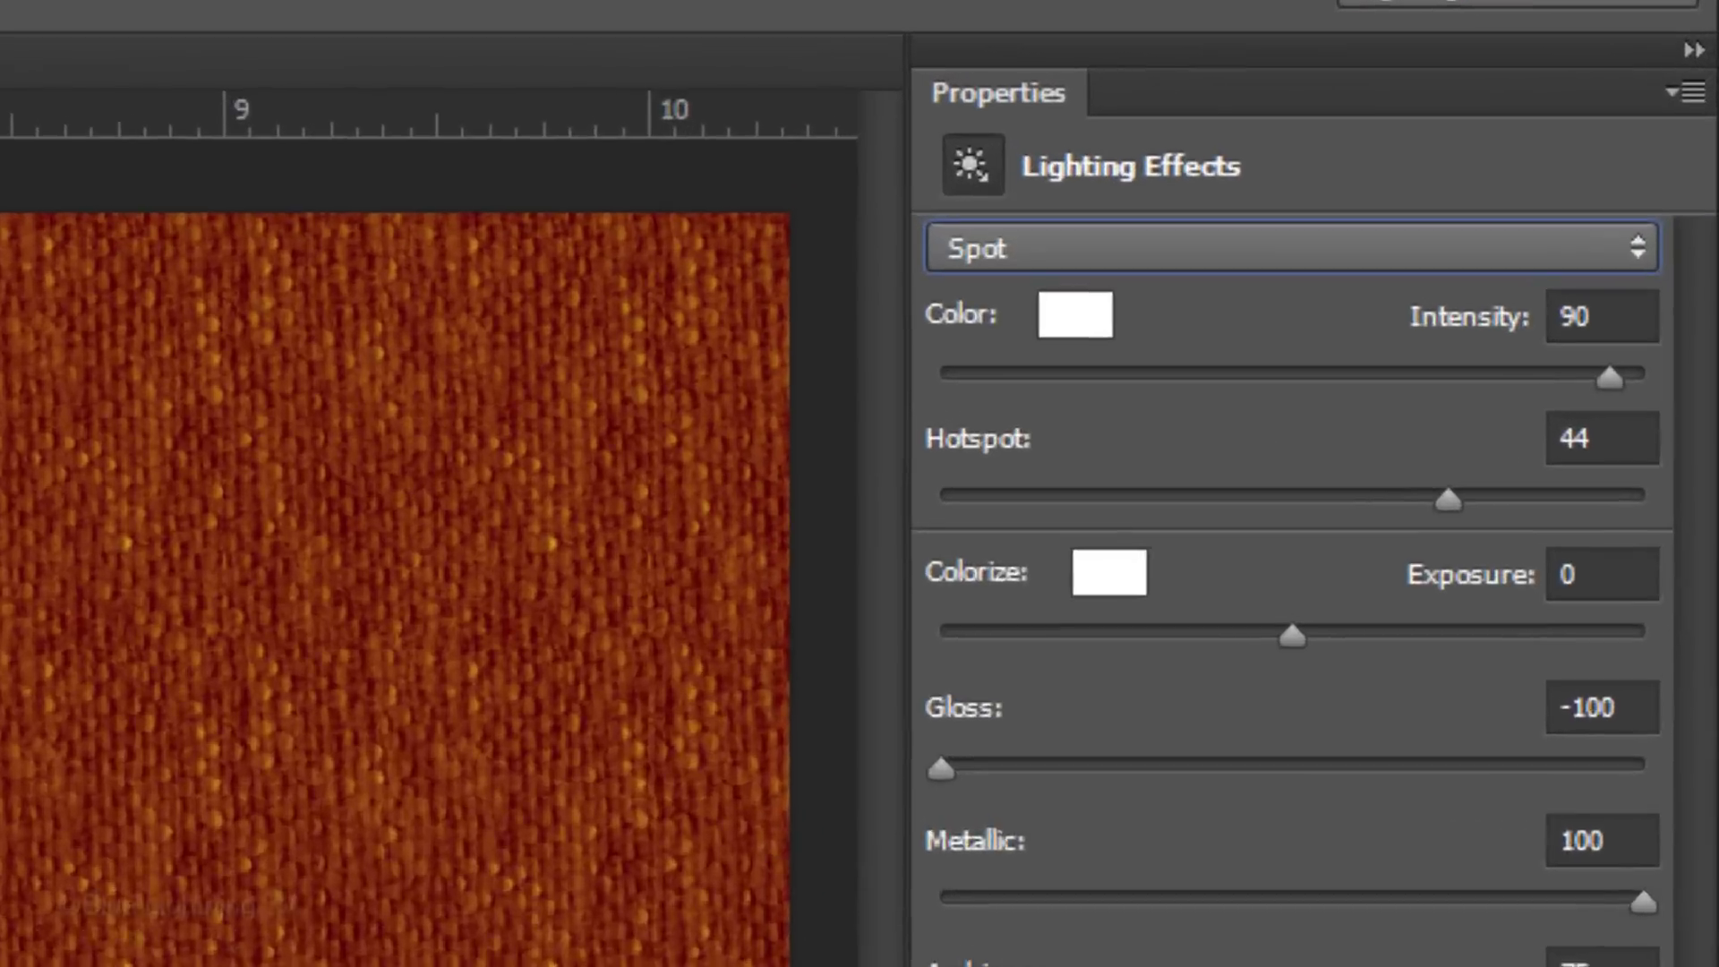
pyautogui.click(1571, 576)
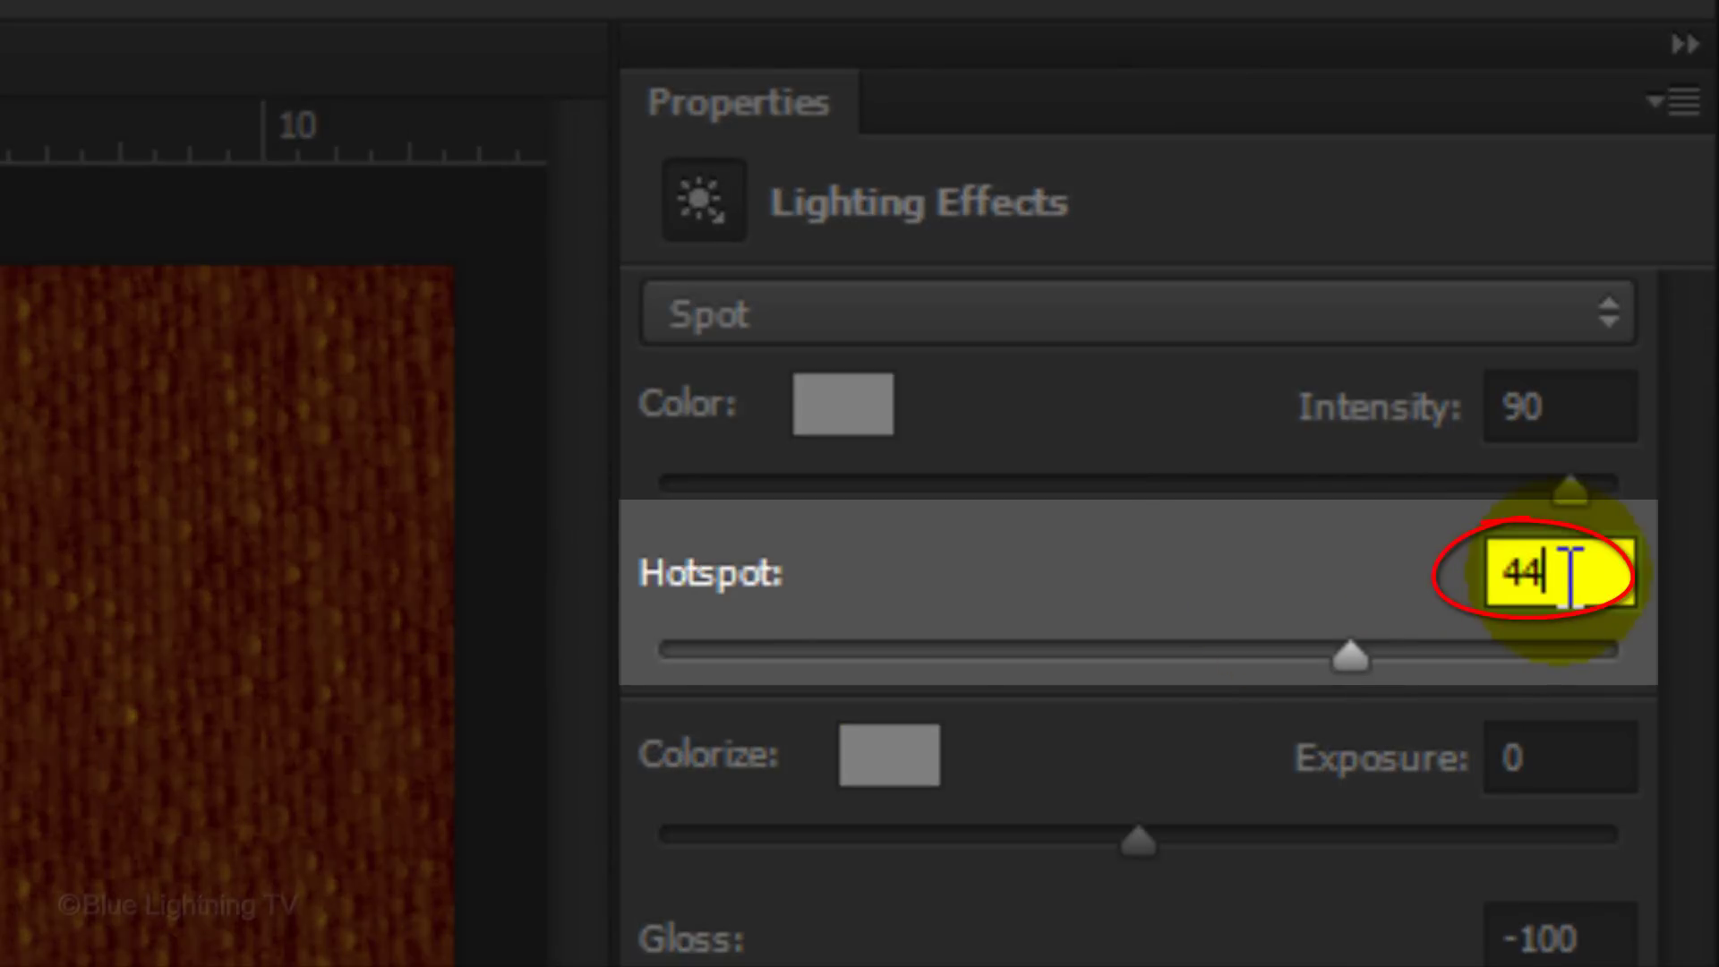
pyautogui.doubleClick(1571, 576)
pyautogui.write('28')
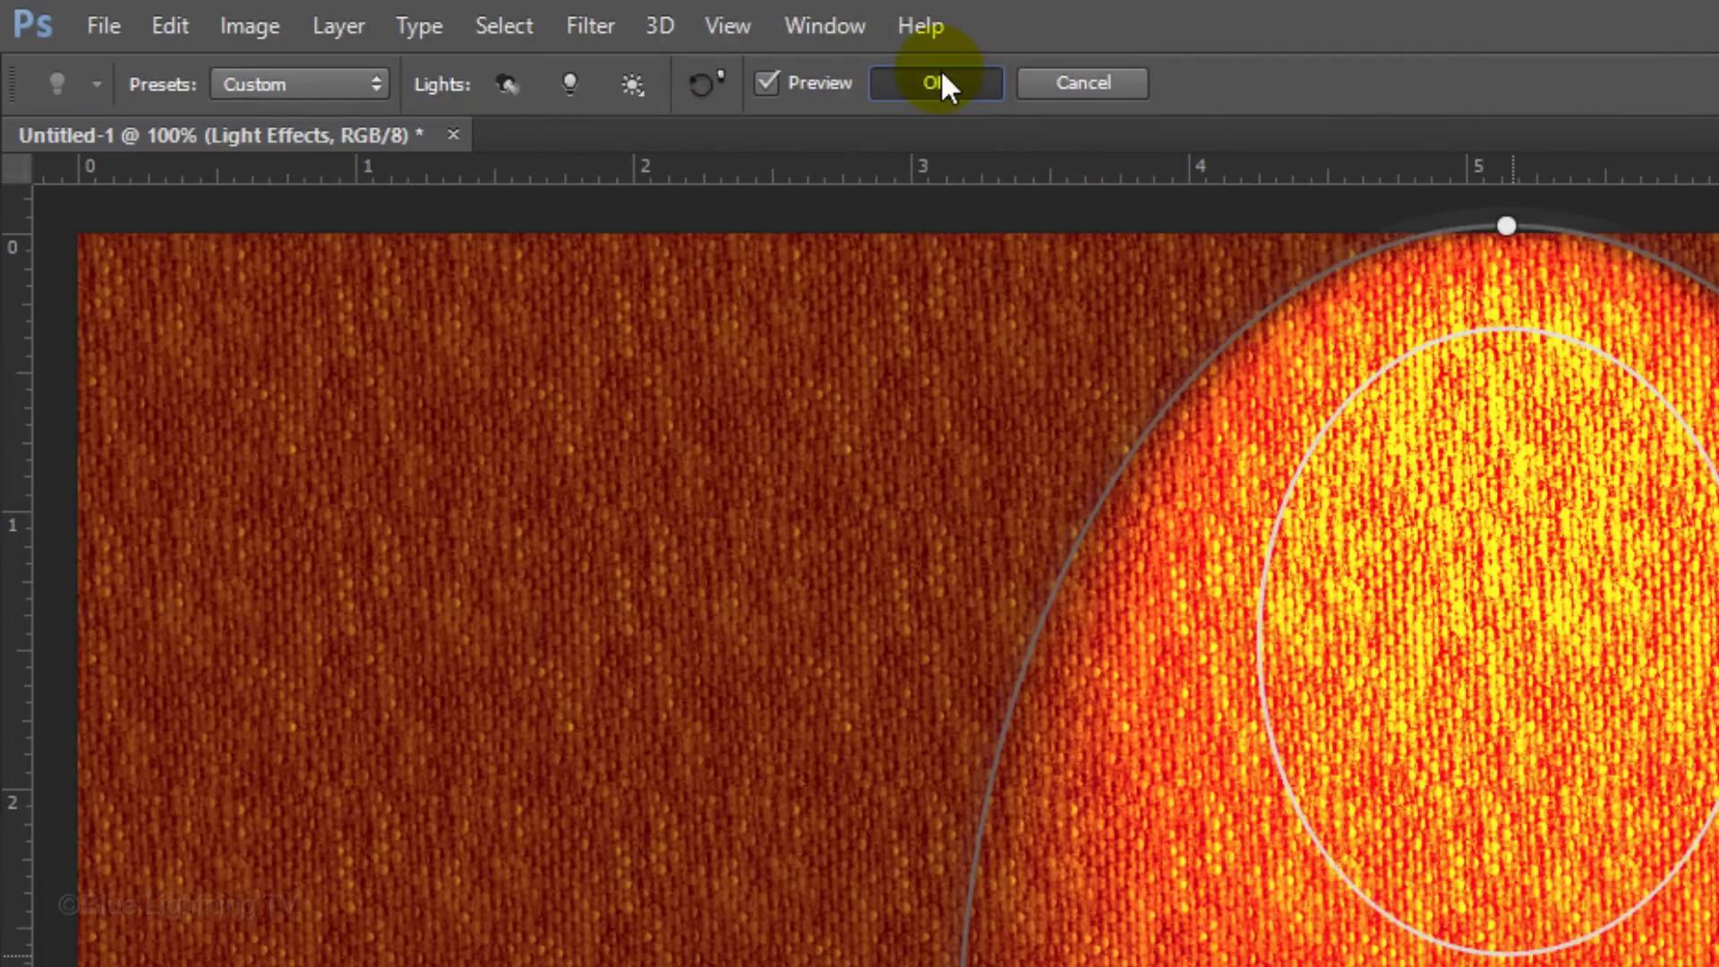
# - Commit the first light, then add a second Lighting Effects spotlight to its right
pyautogui.press('Return')
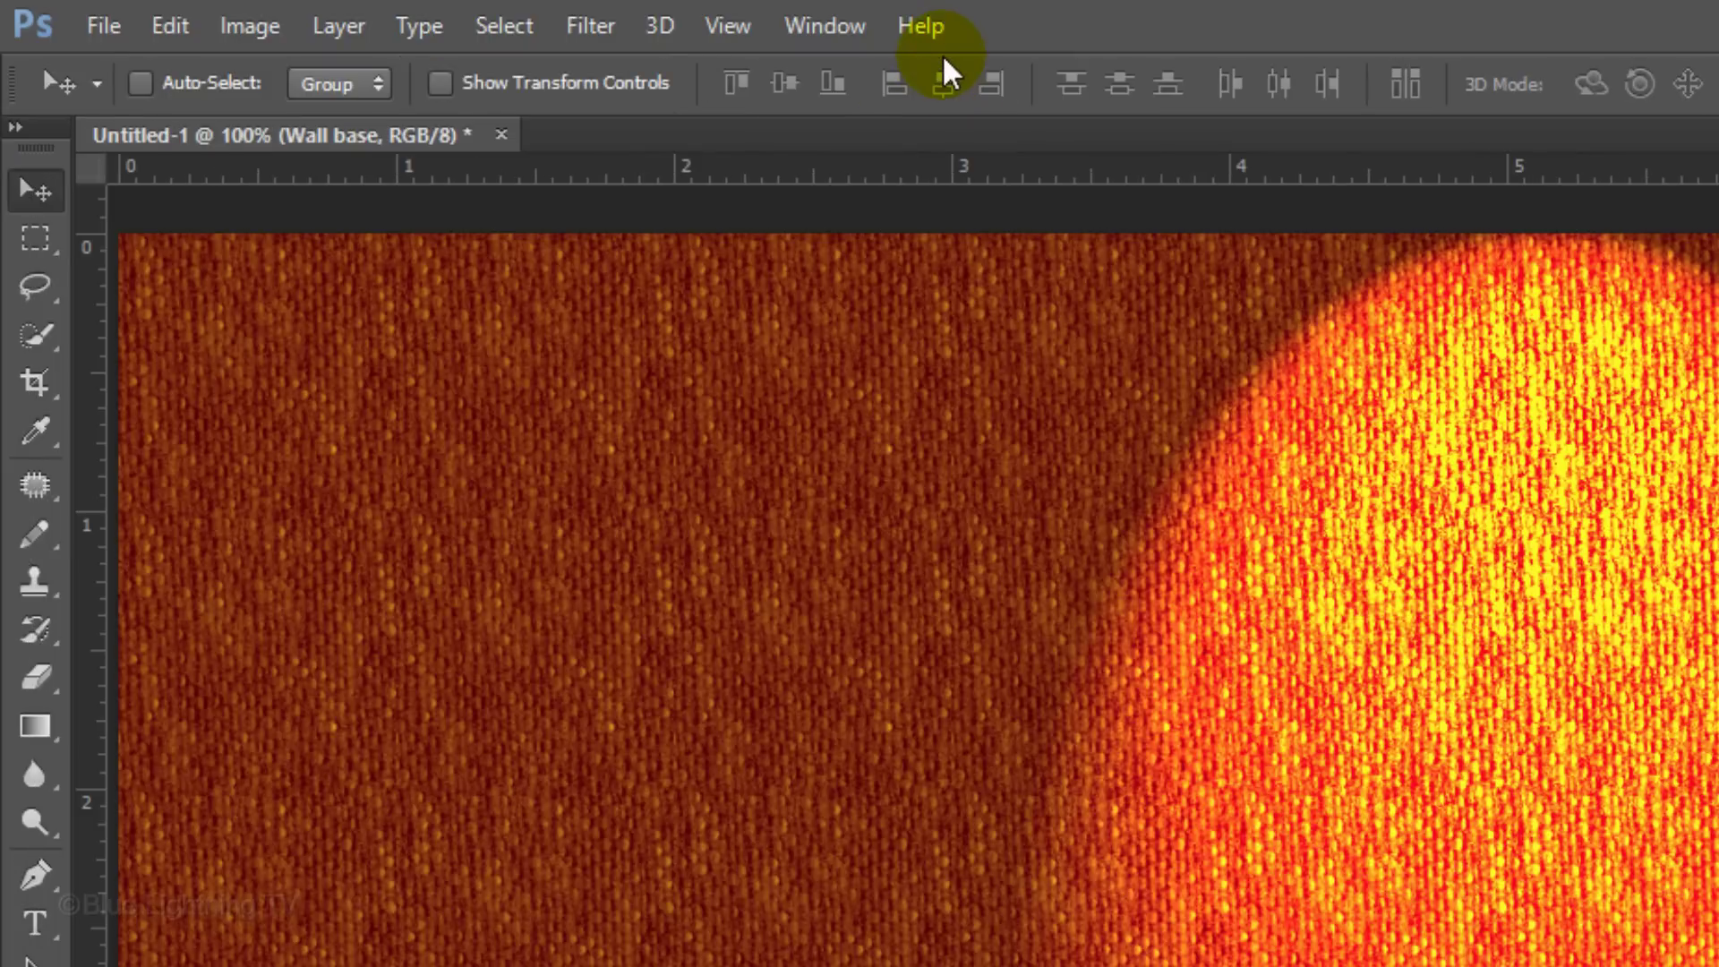
pyautogui.click(589, 27)
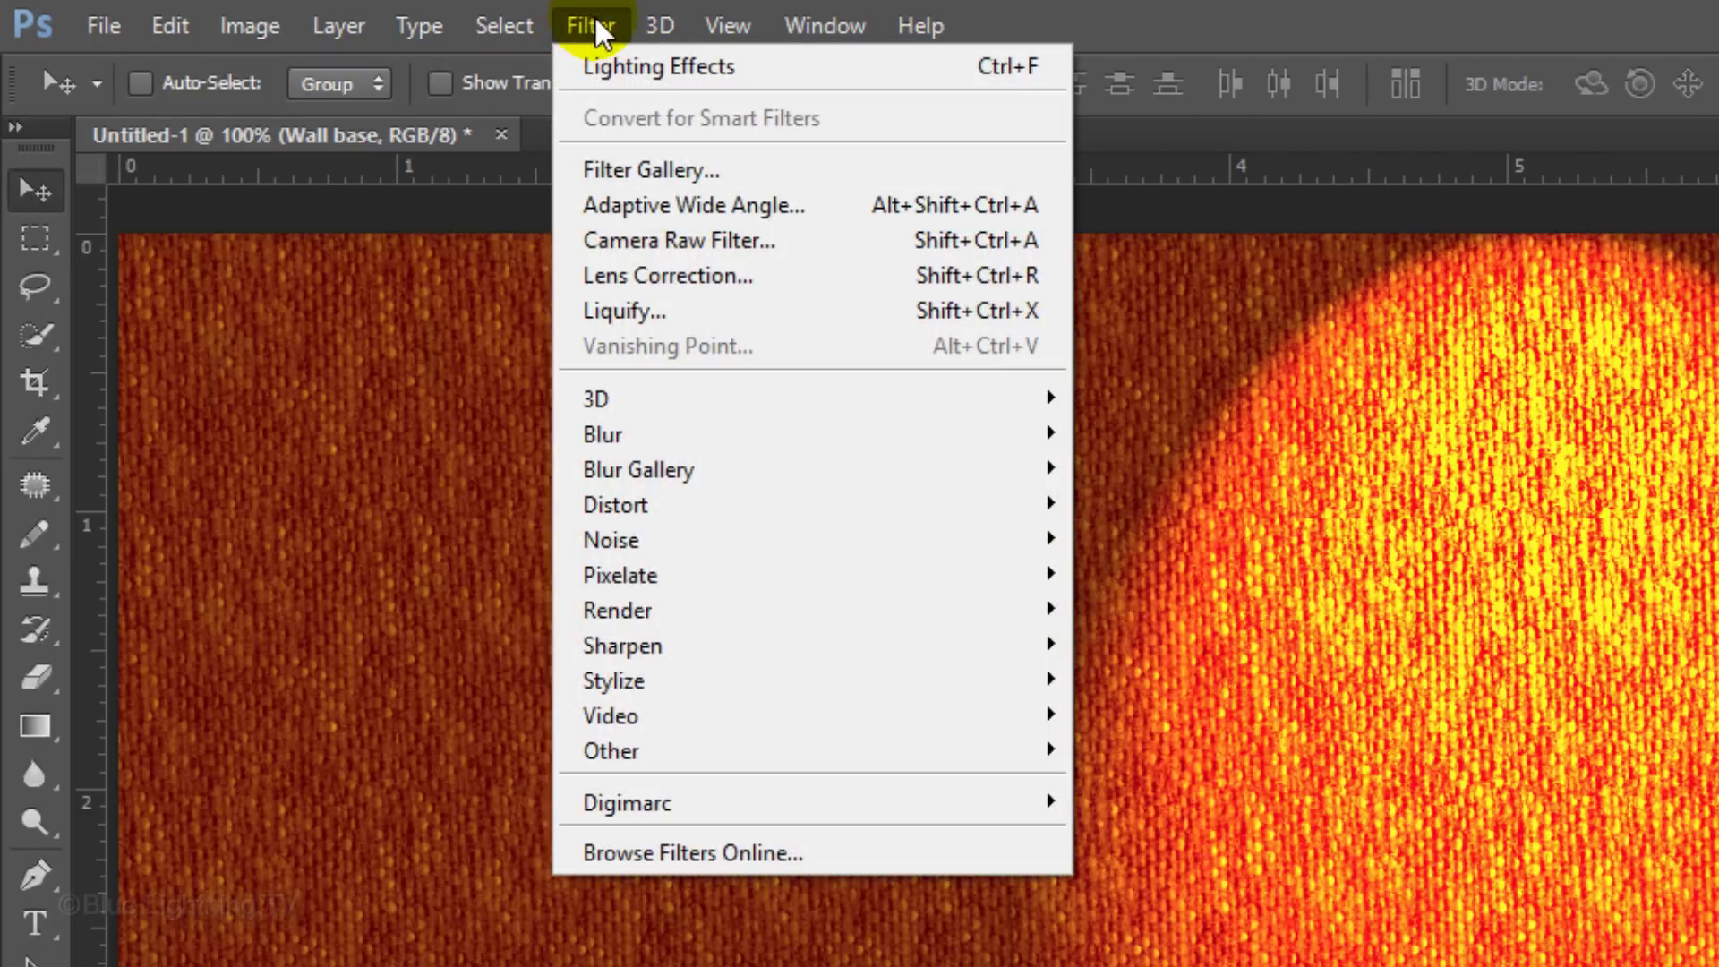
pyautogui.moveTo(696, 610)
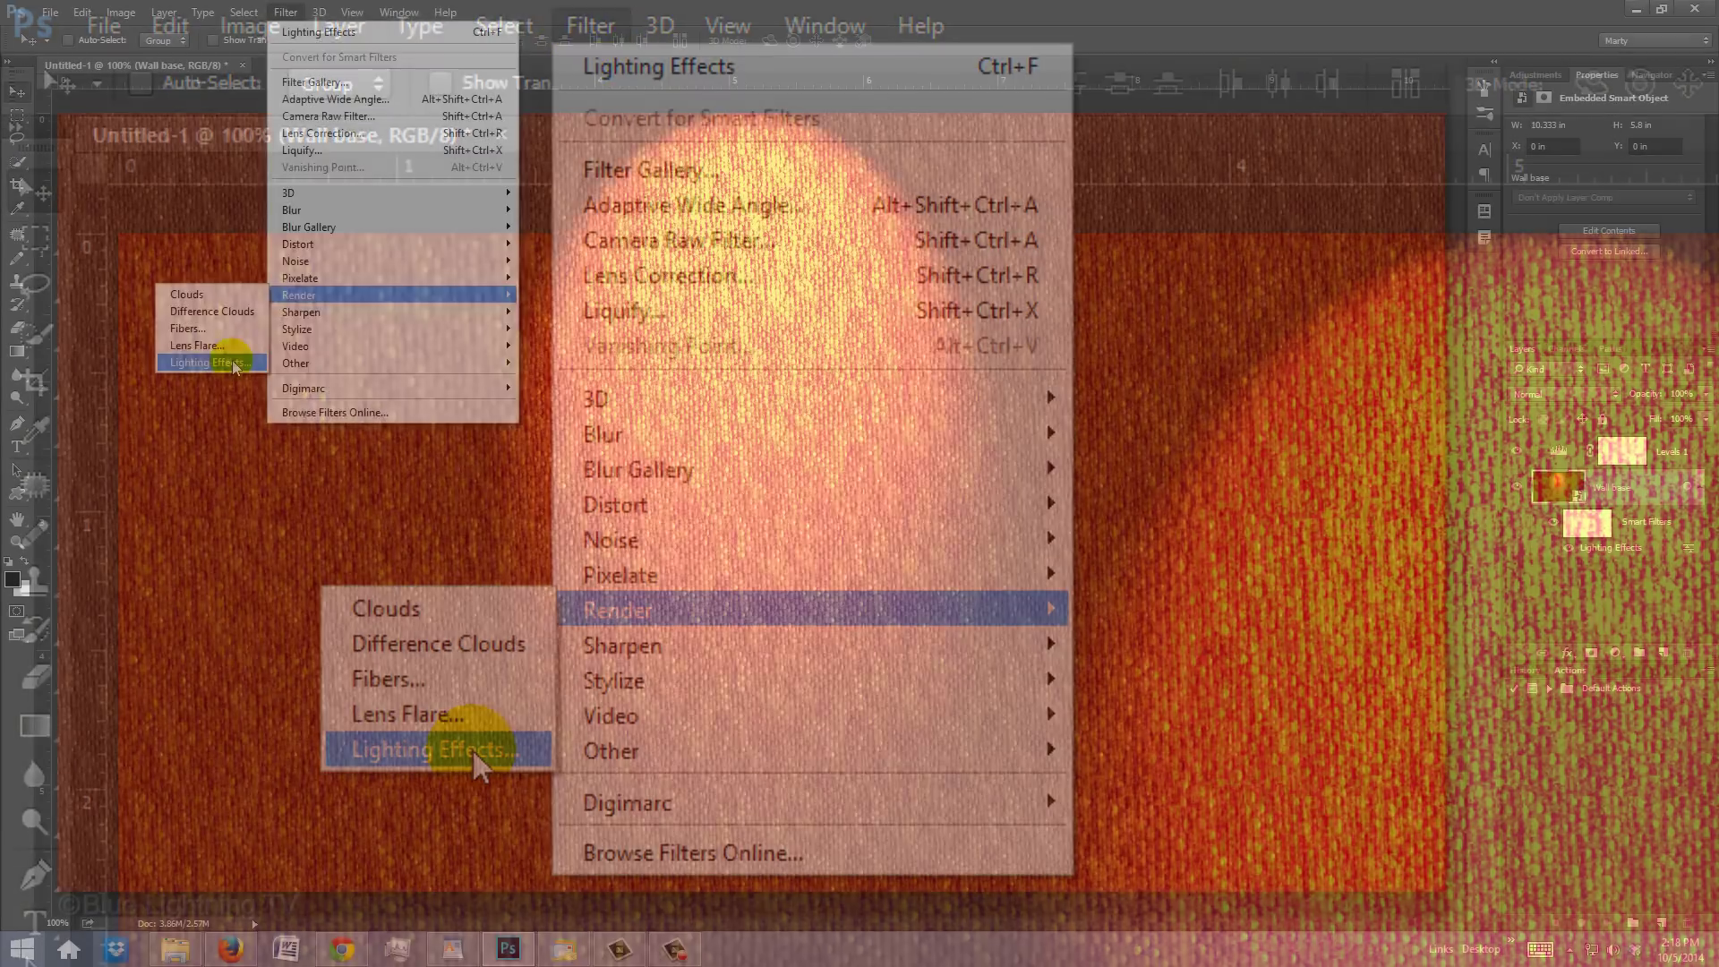
pyautogui.click(471, 749)
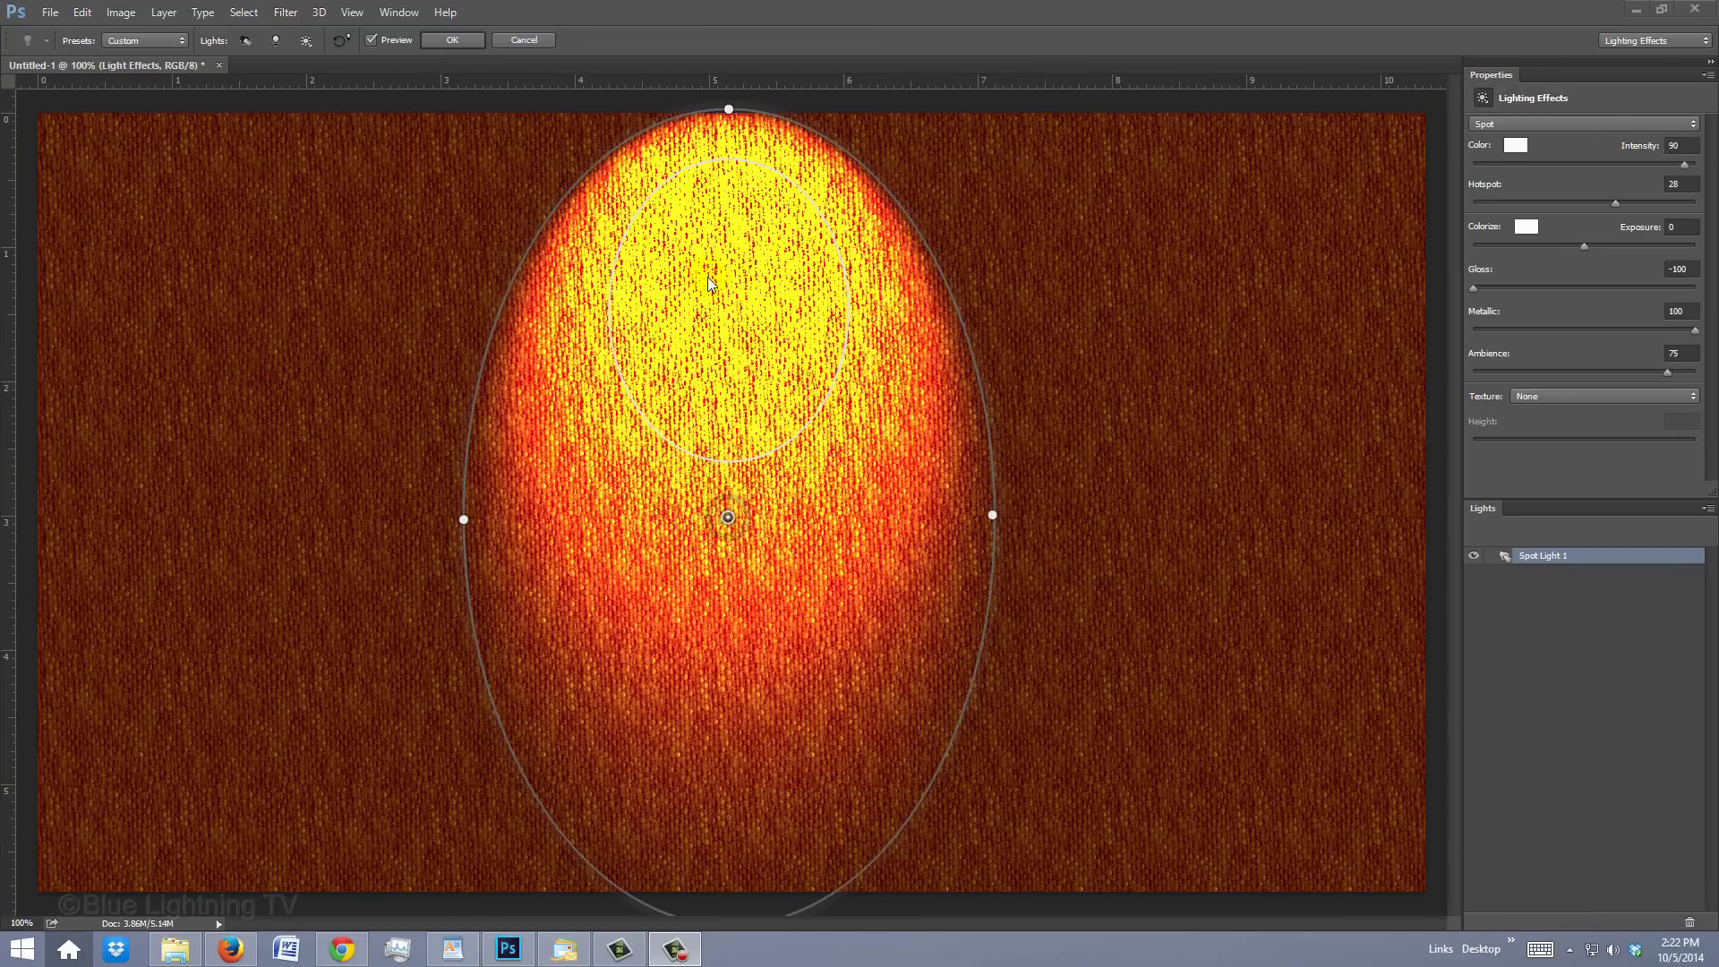
pyautogui.moveTo(756, 269); pyautogui.dragTo(1212, 280)
pyautogui.press('Return')
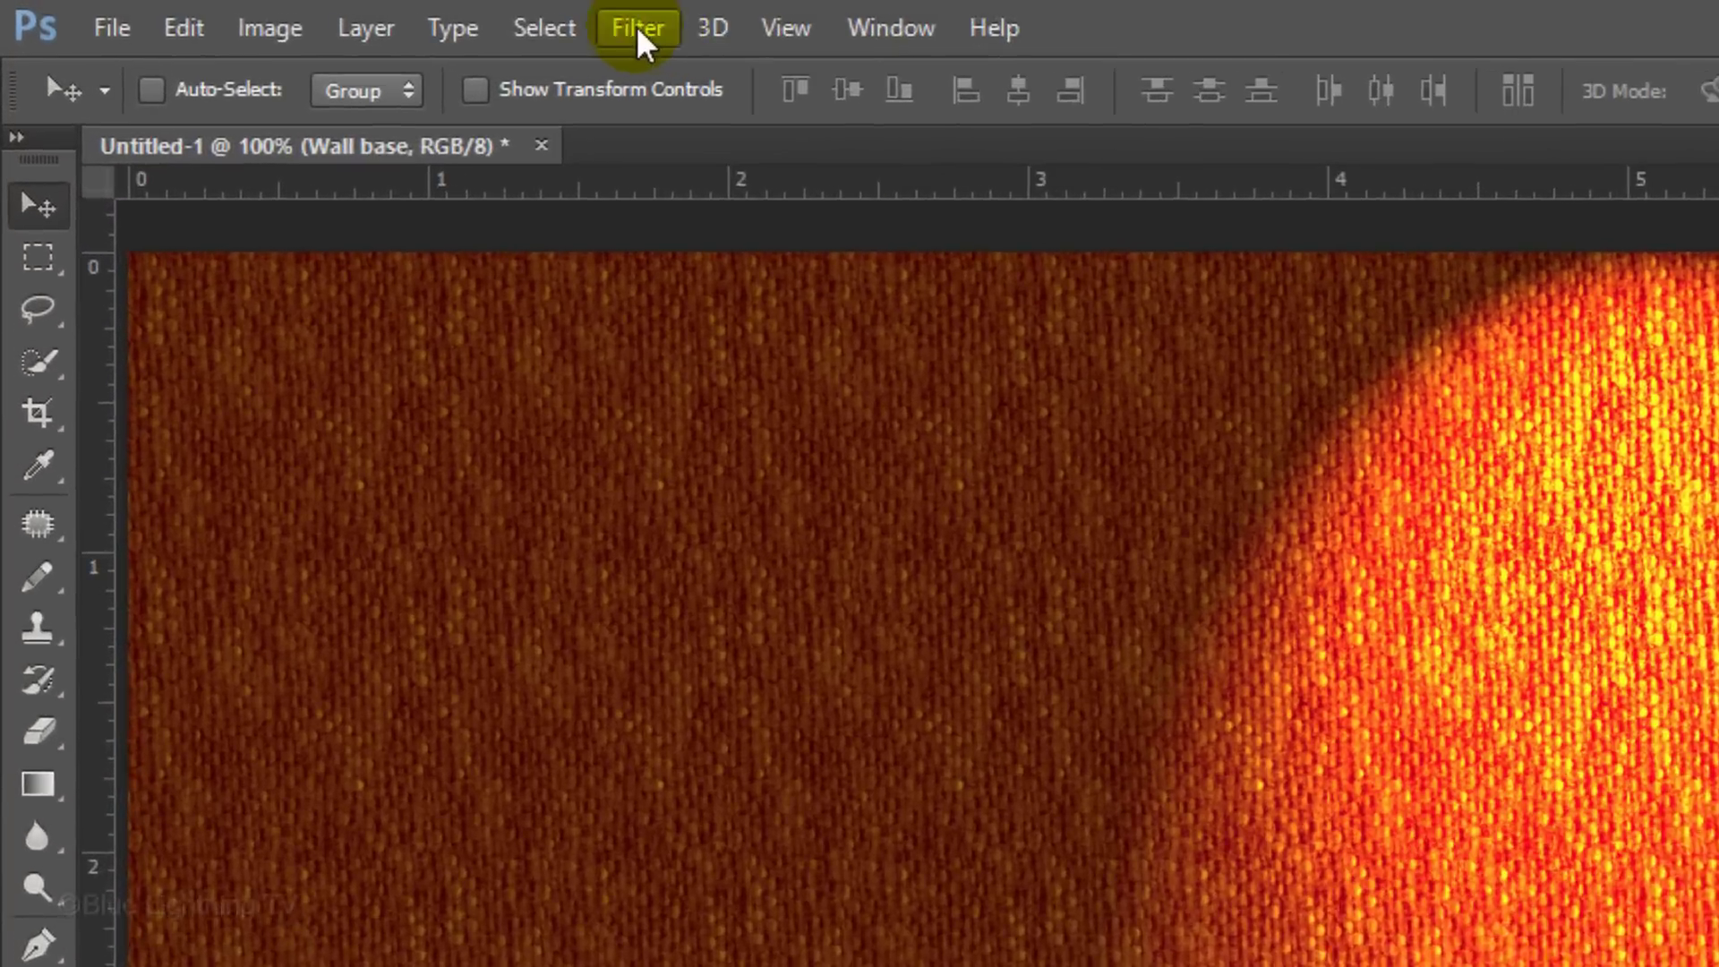
# - Add a third Lighting Effects spotlight at the wall's left edge and select Levels 1
pyautogui.click(641, 34)
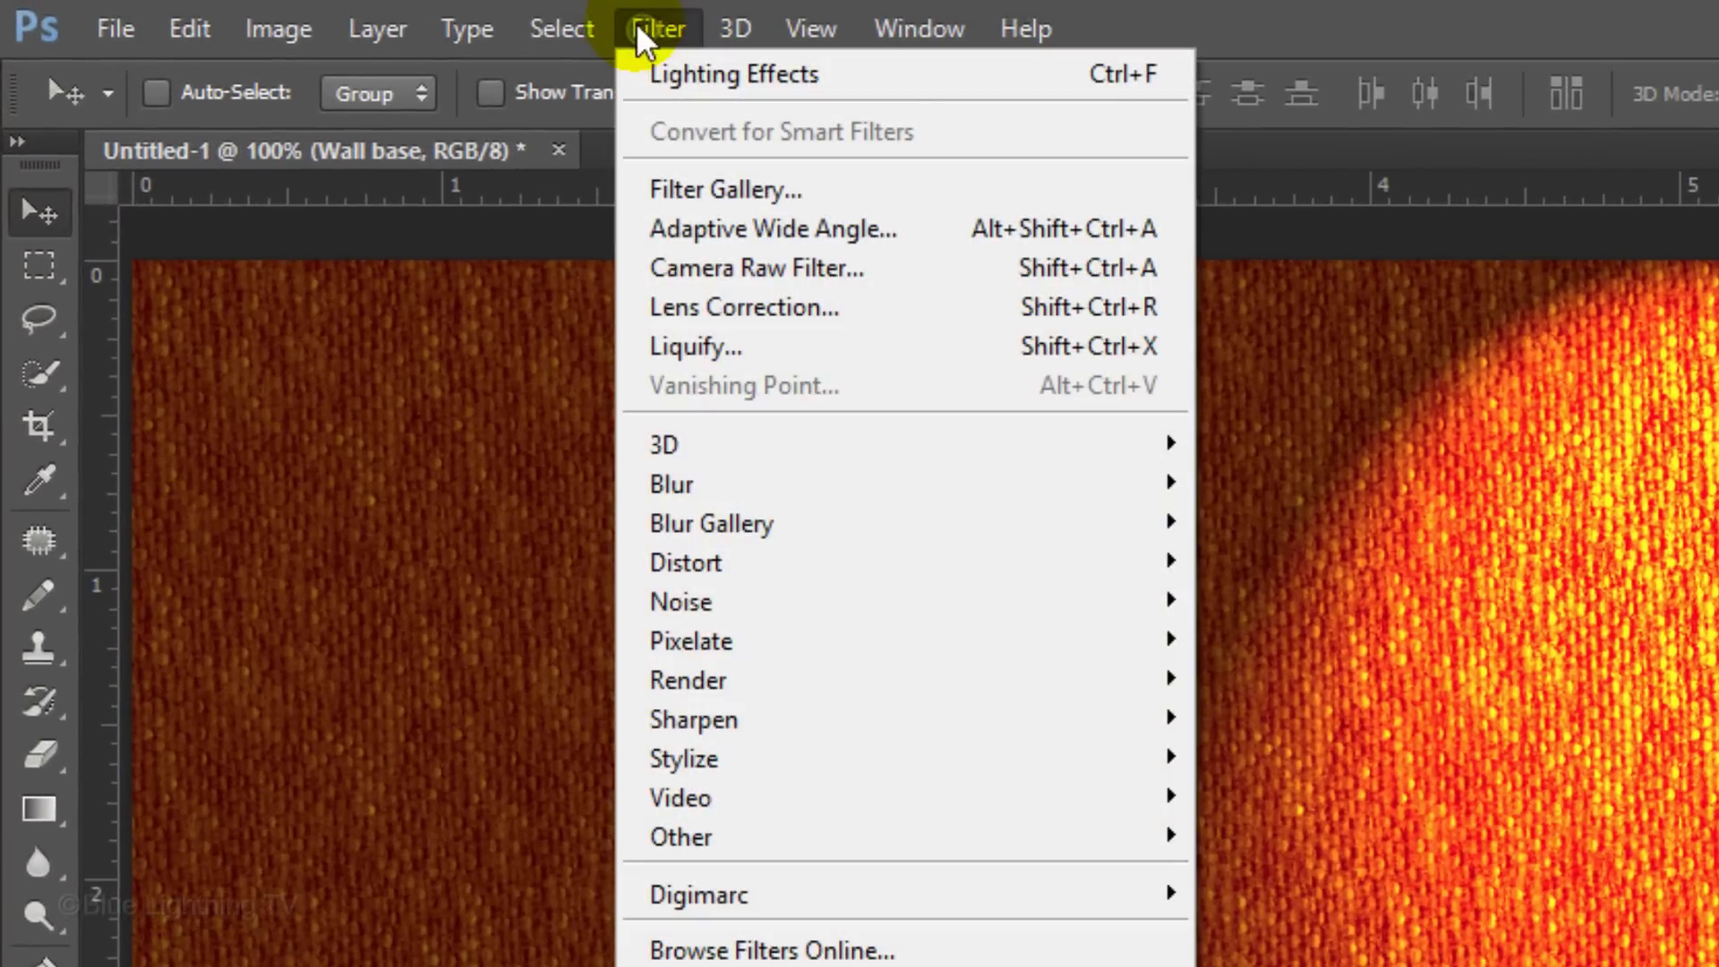
pyautogui.moveTo(639, 662)
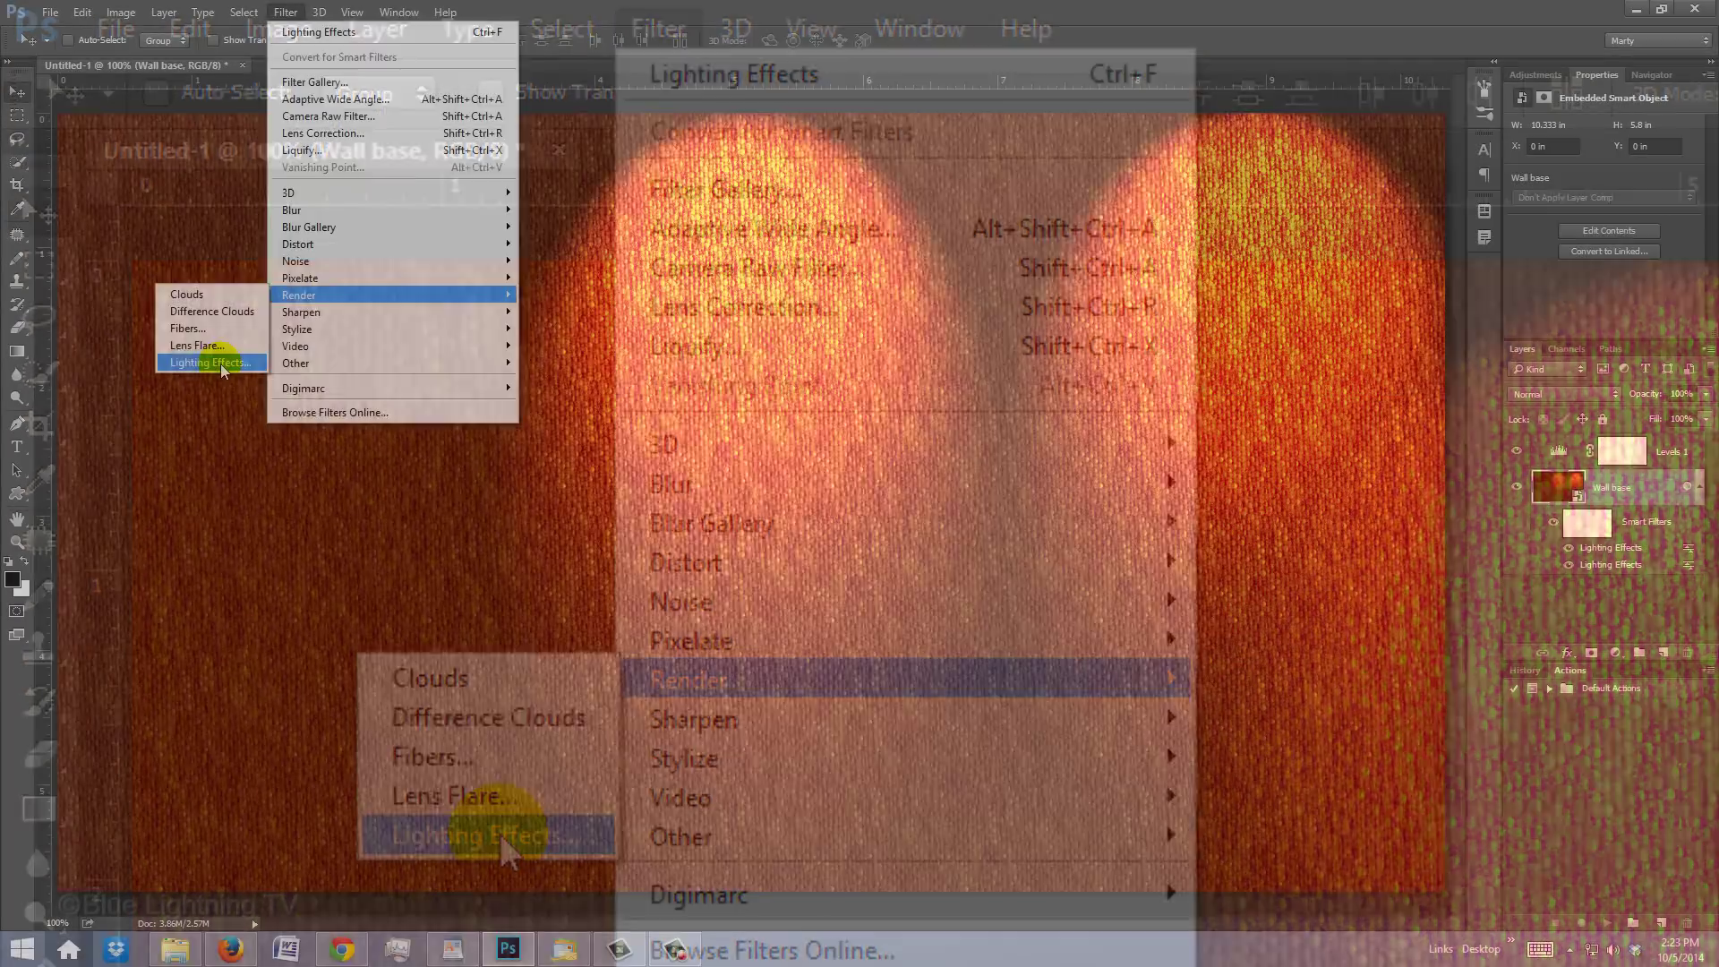
pyautogui.click(498, 835)
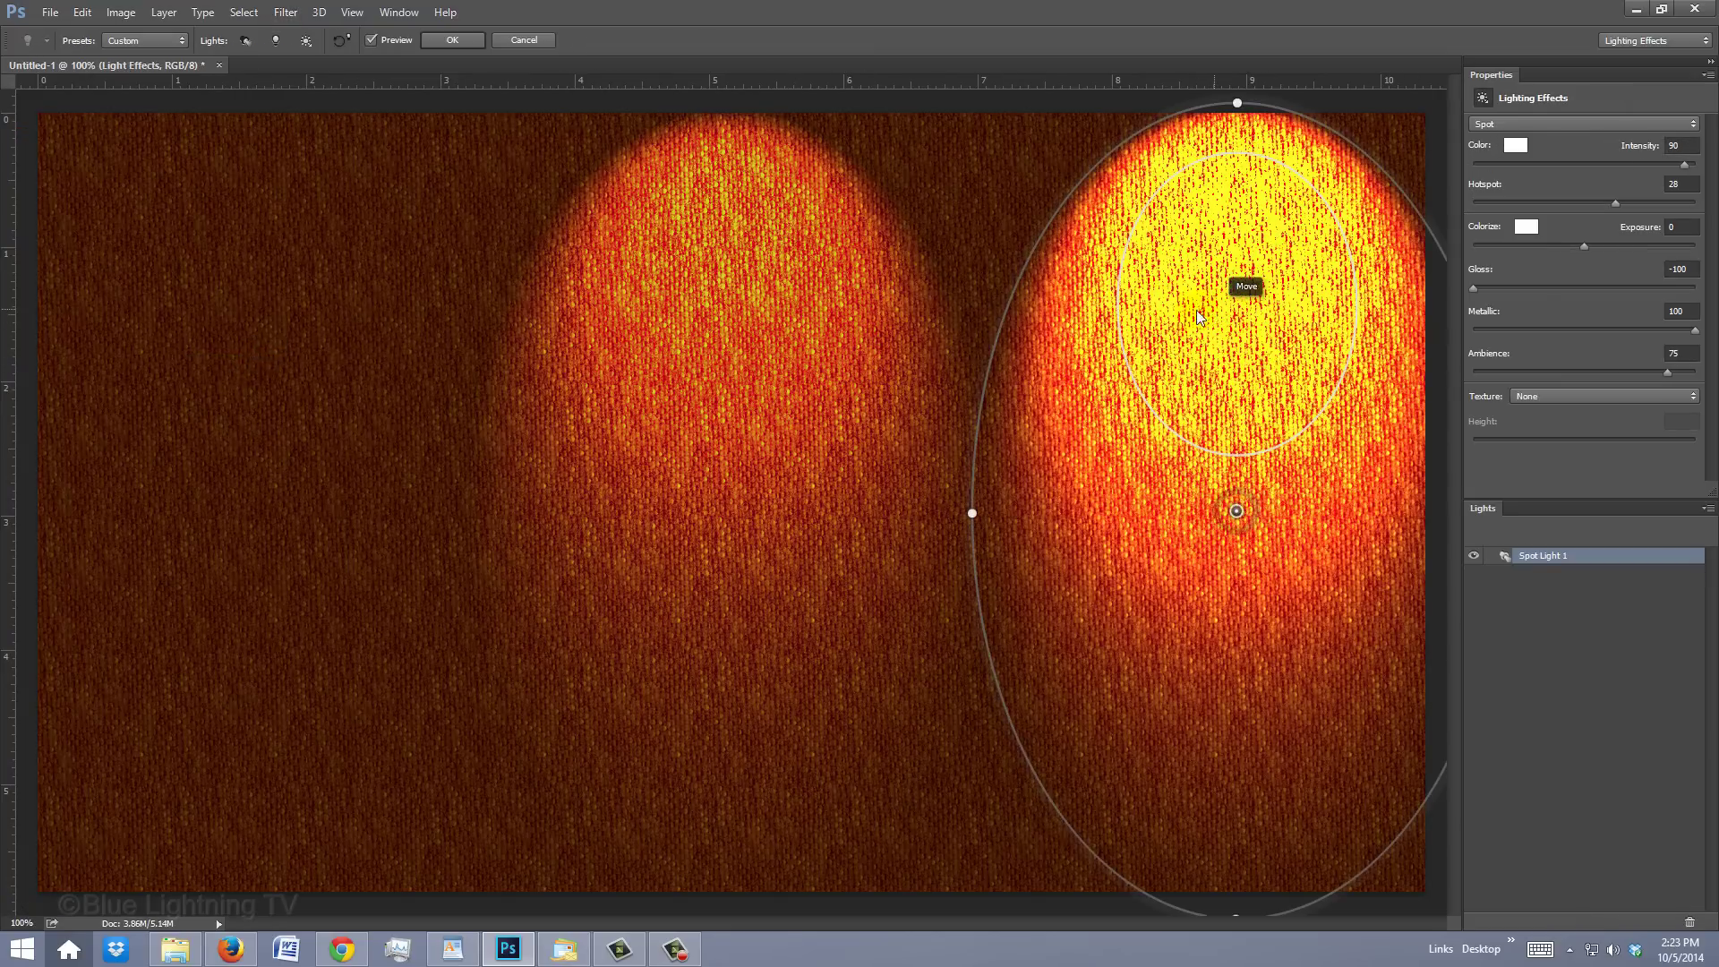
pyautogui.moveTo(1198, 316); pyautogui.dragTo(190, 314)
pyautogui.press('Return')
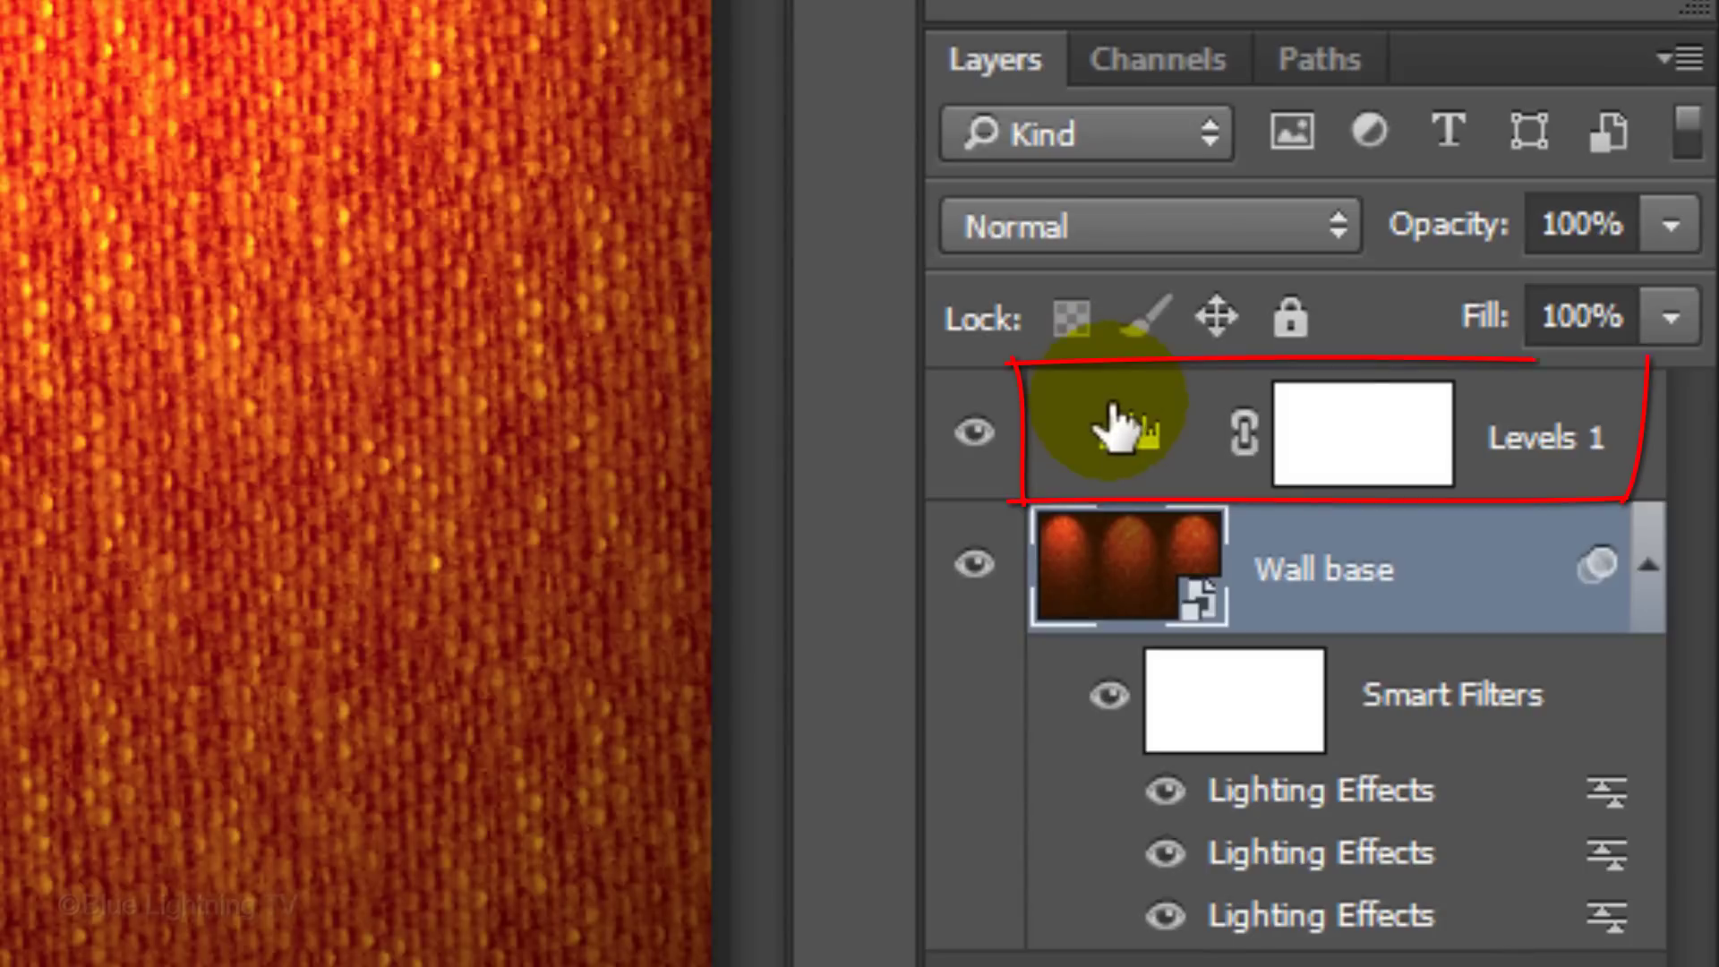
pyautogui.click(1119, 432)
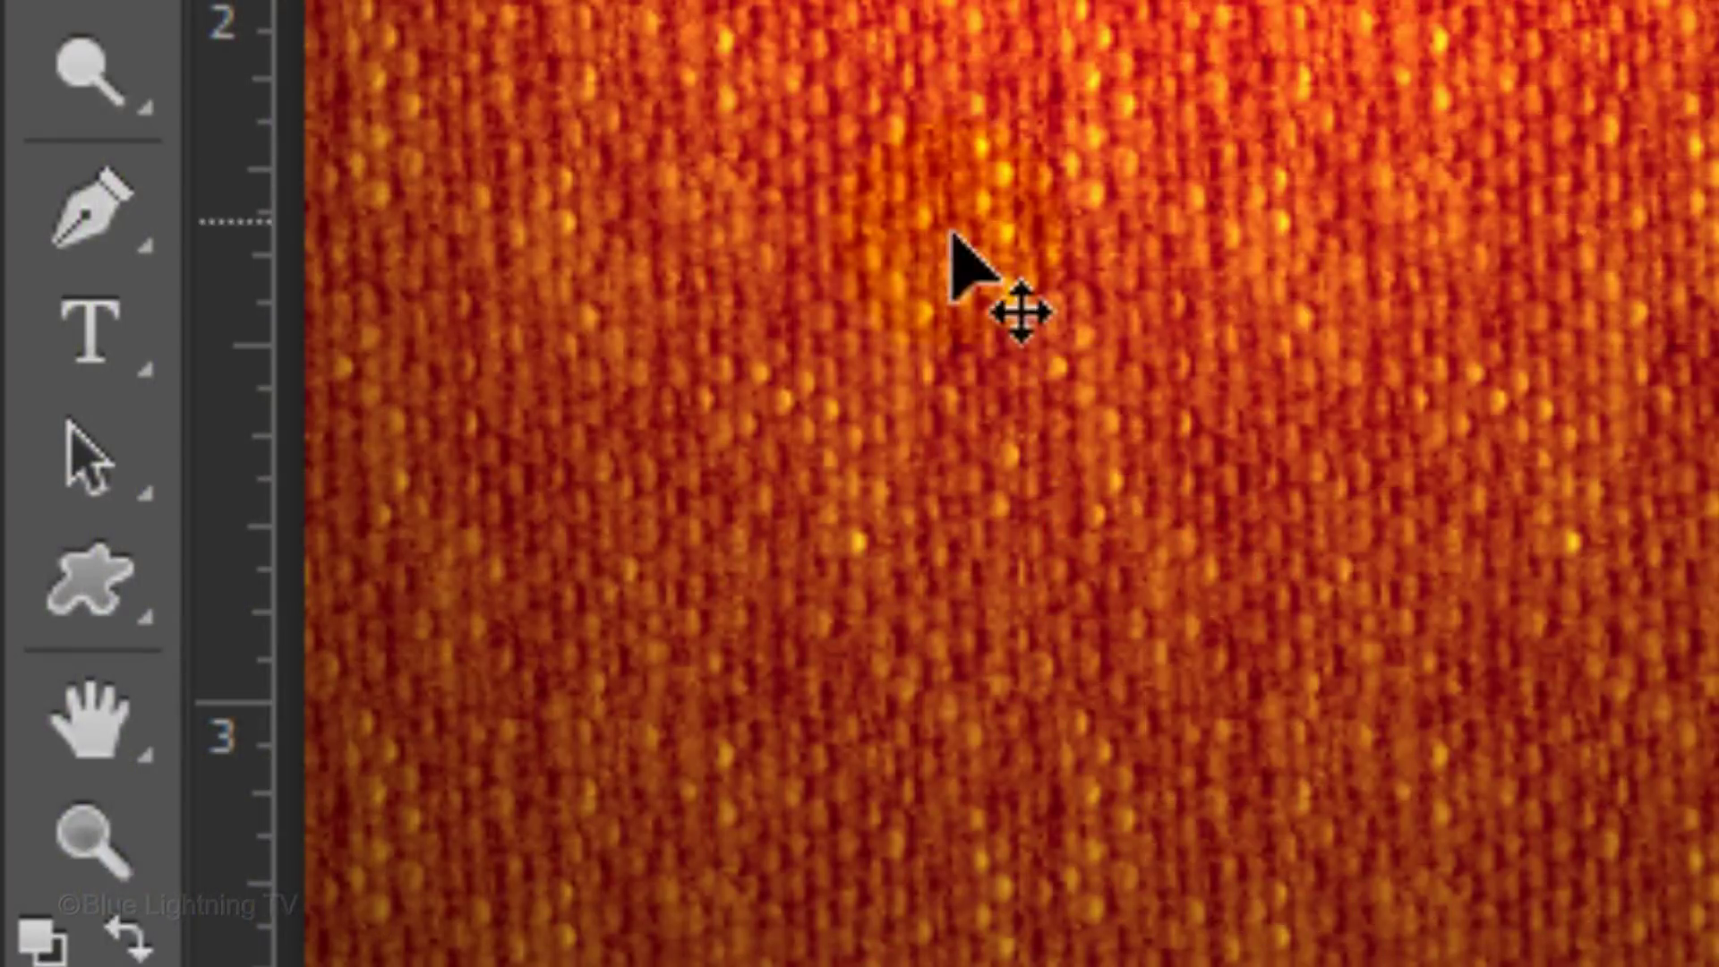
# - Type 'ENJOY THE SHOW!' in 123 pt AR BONNIE Regular at the canvas centre
pyautogui.click(192, 356)
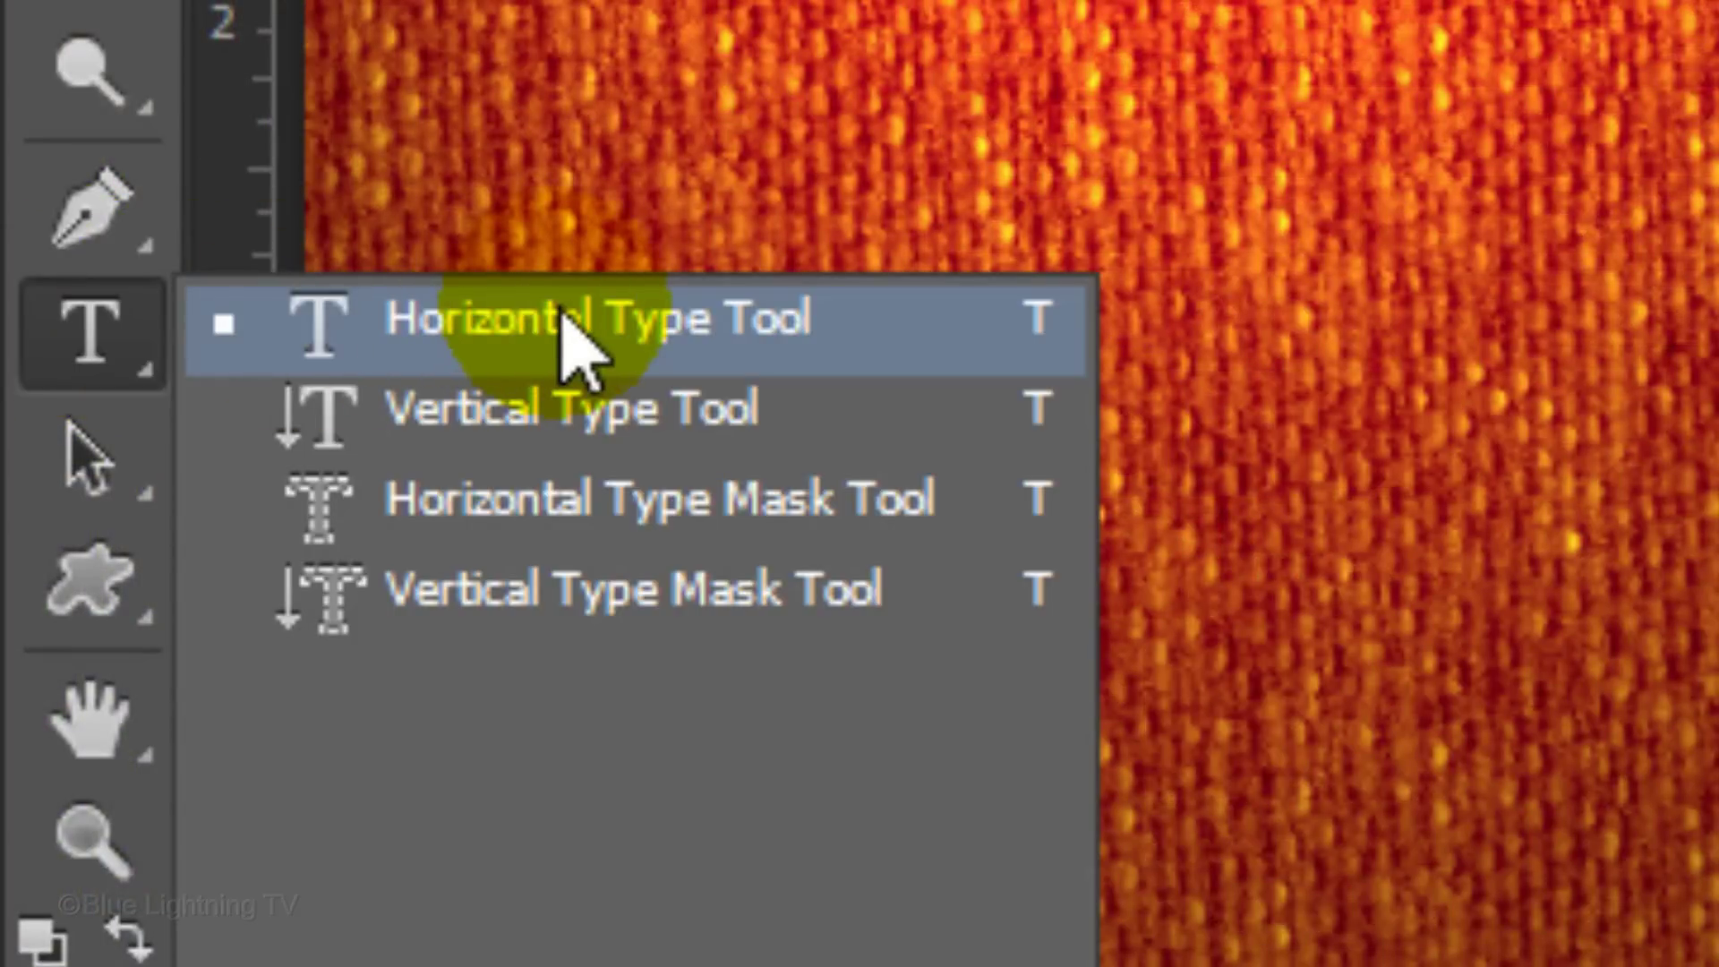
pyautogui.click(566, 336)
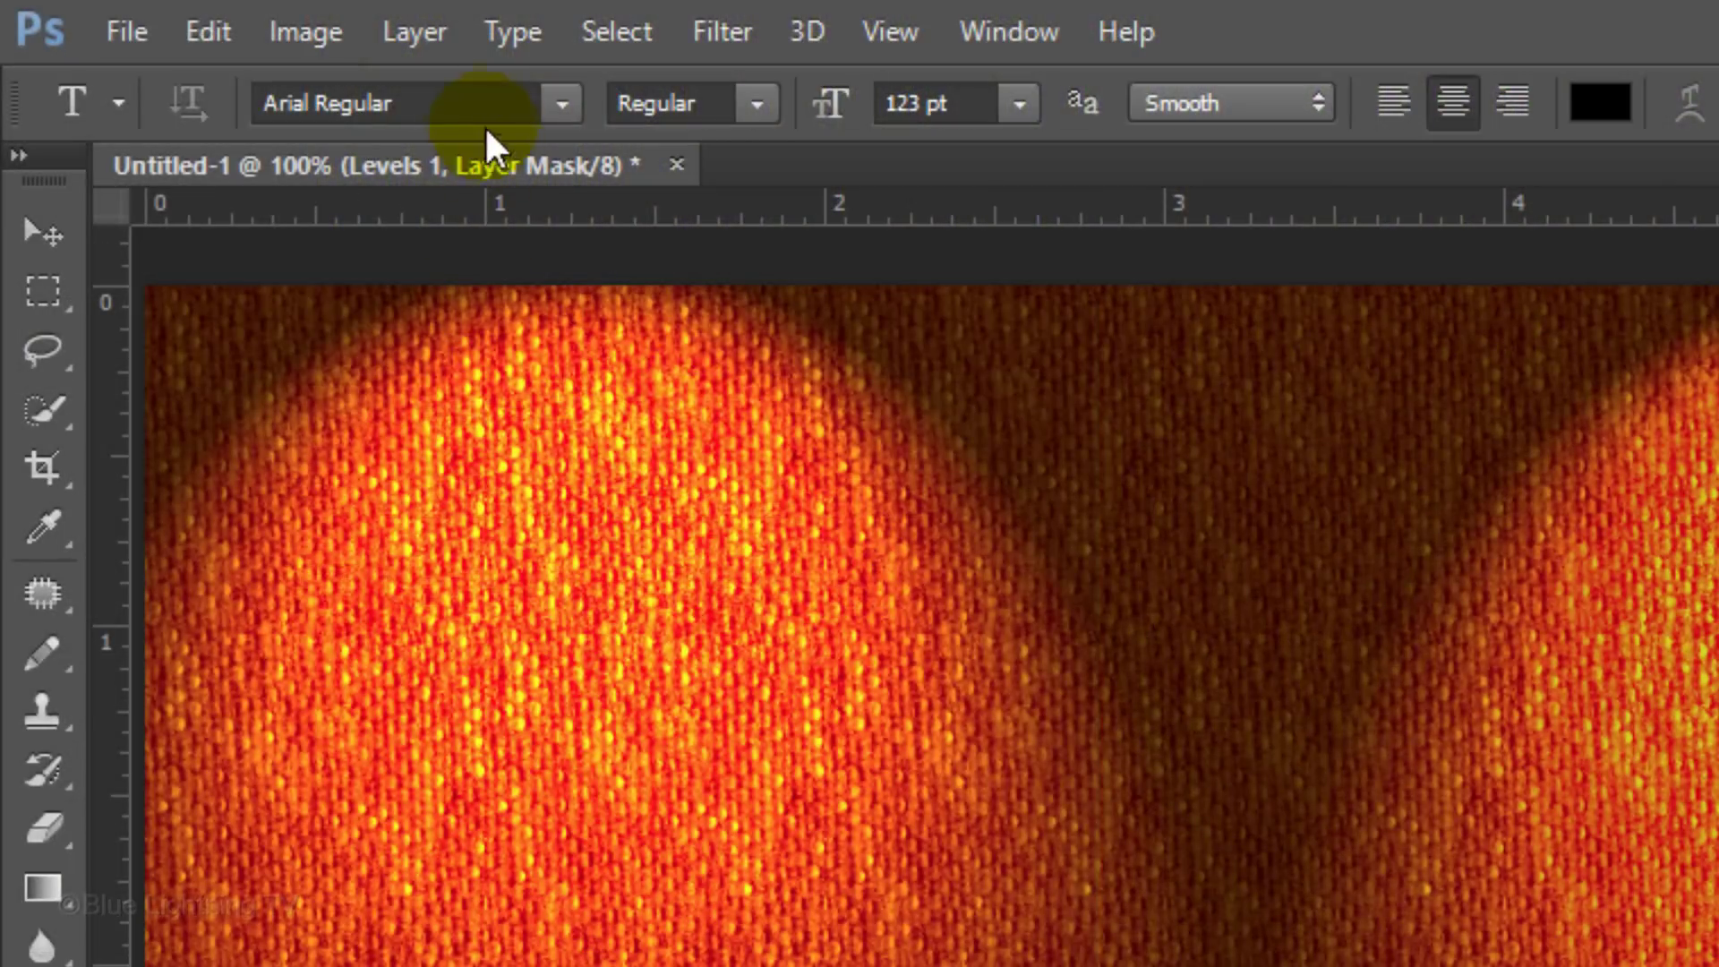
pyautogui.click(480, 103)
pyautogui.write('ar bon')
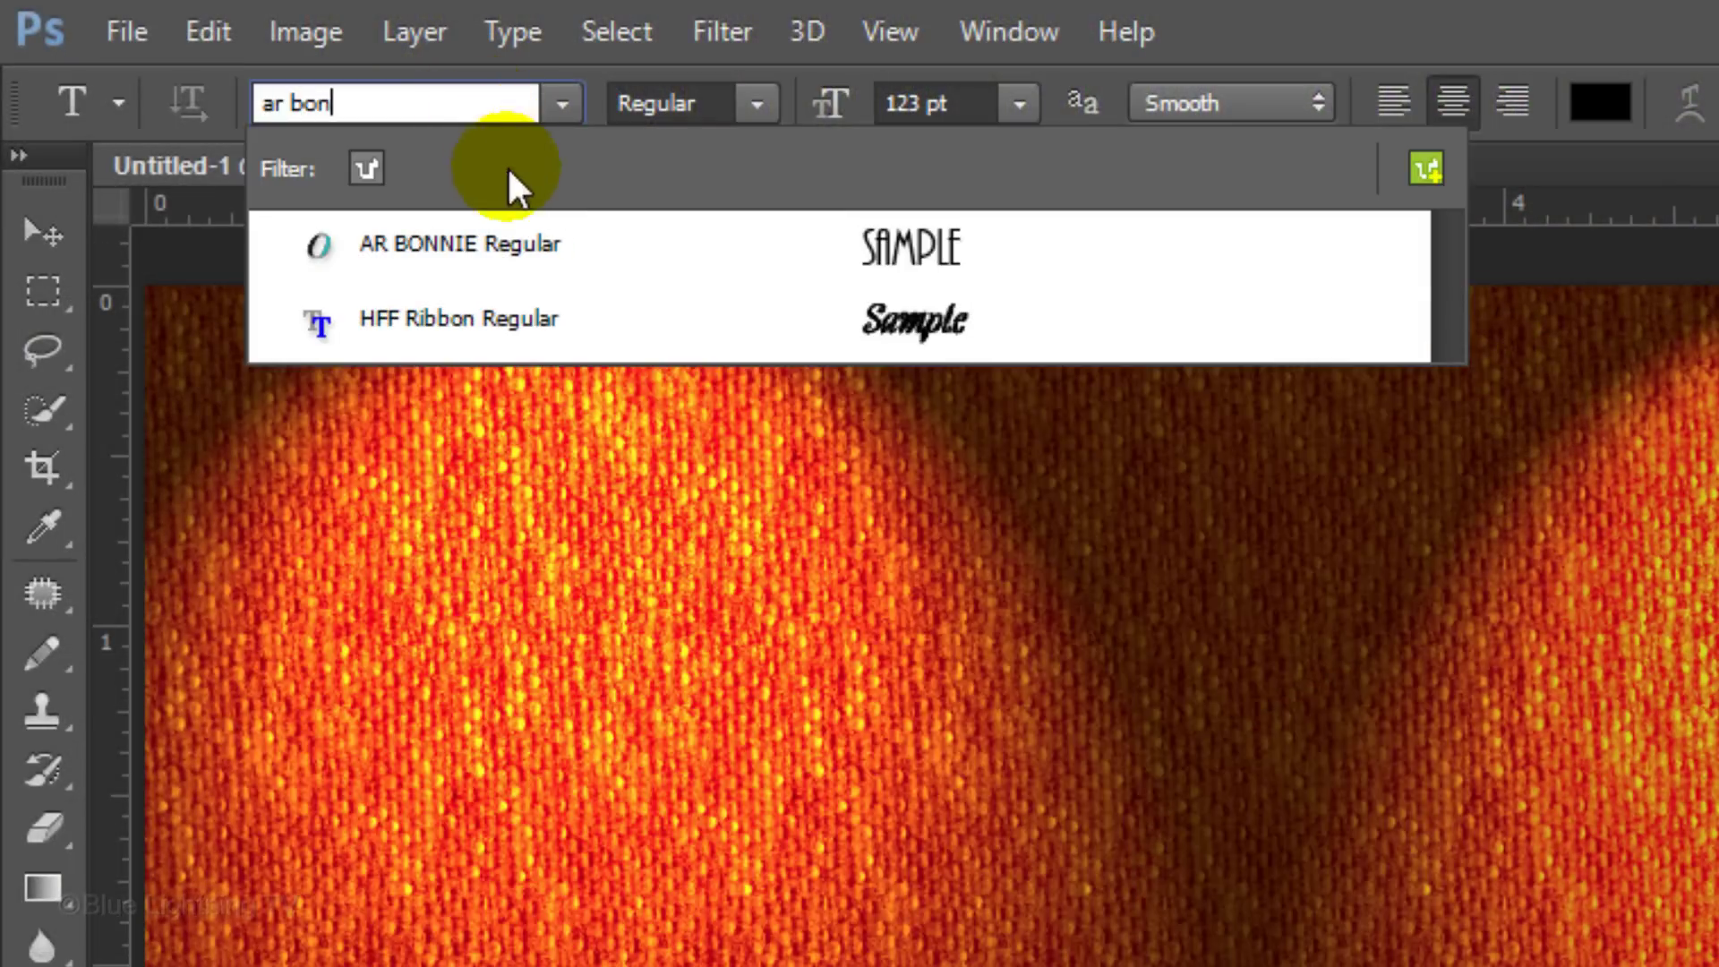
pyautogui.click(514, 244)
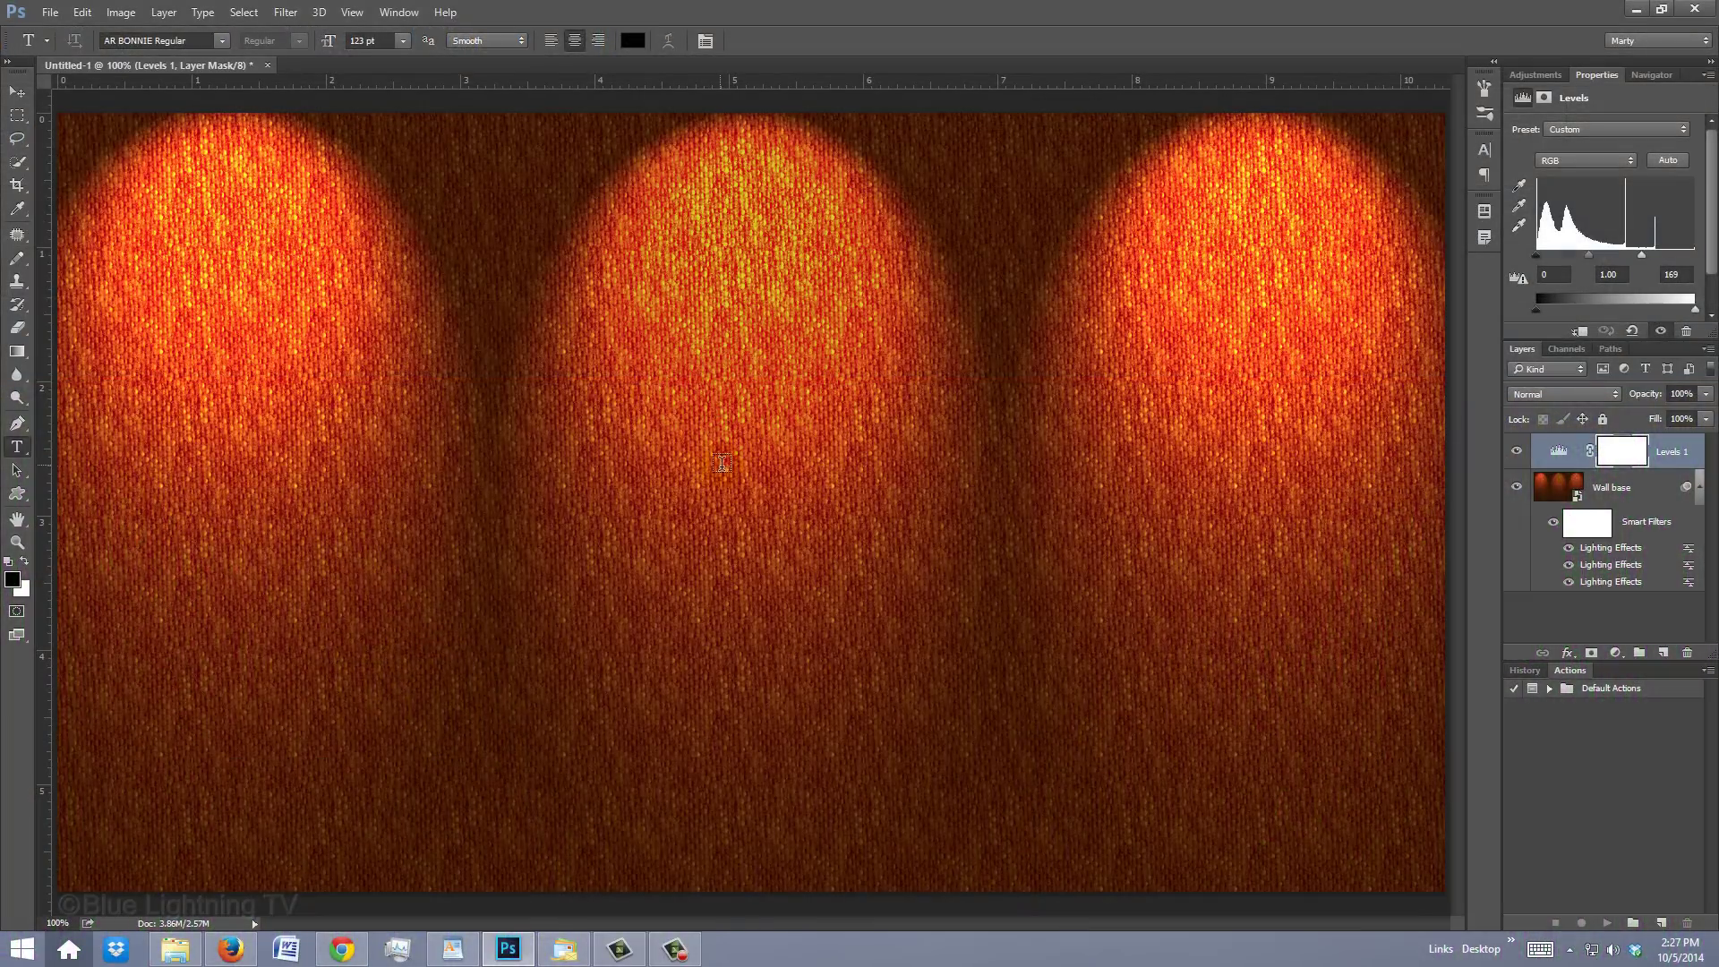
pyautogui.click(755, 500)
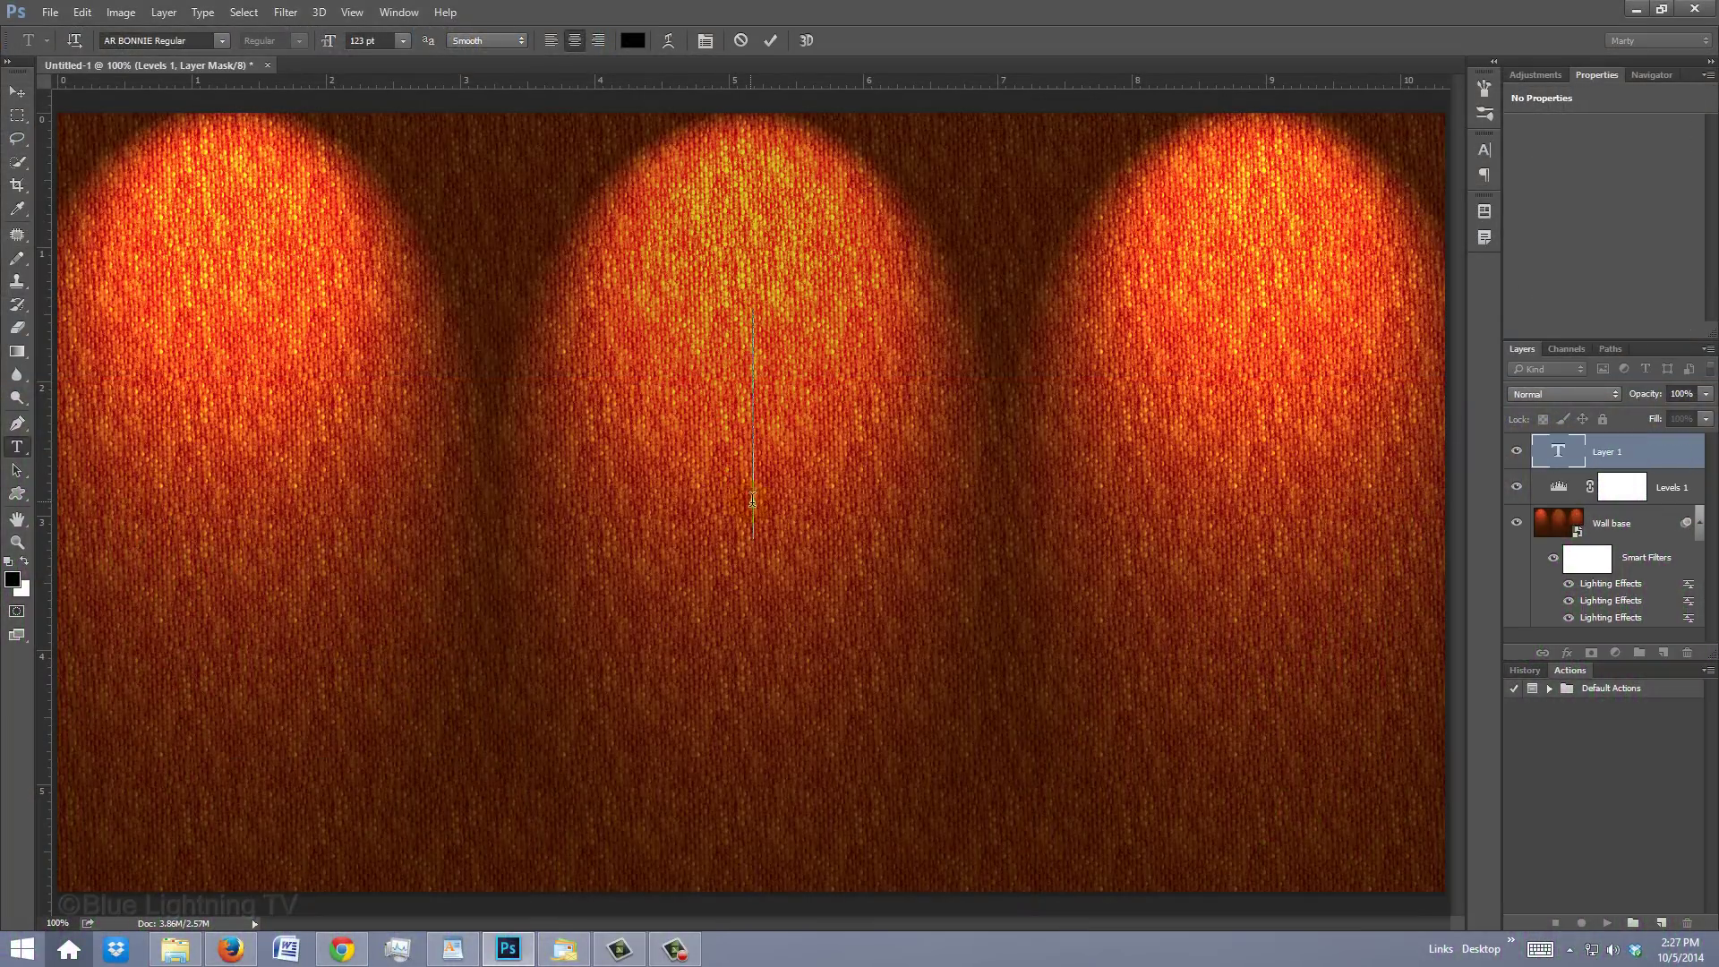
pyautogui.write('ENJOY THE')
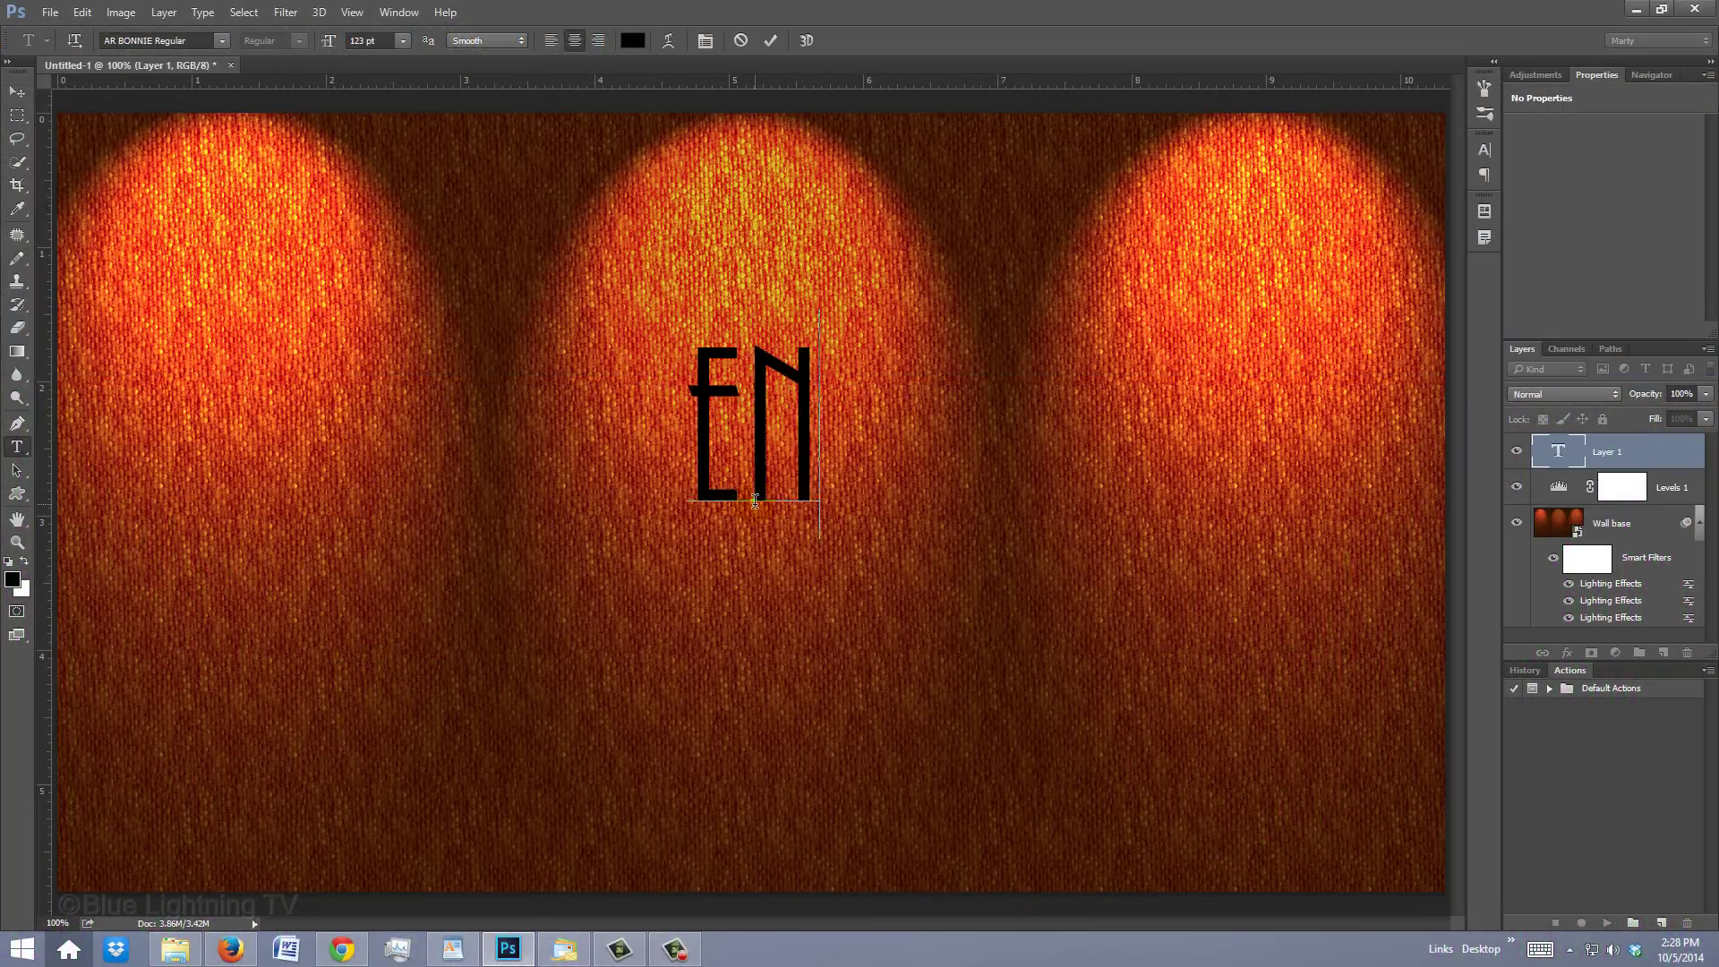
pyautogui.write(' SHOW!')
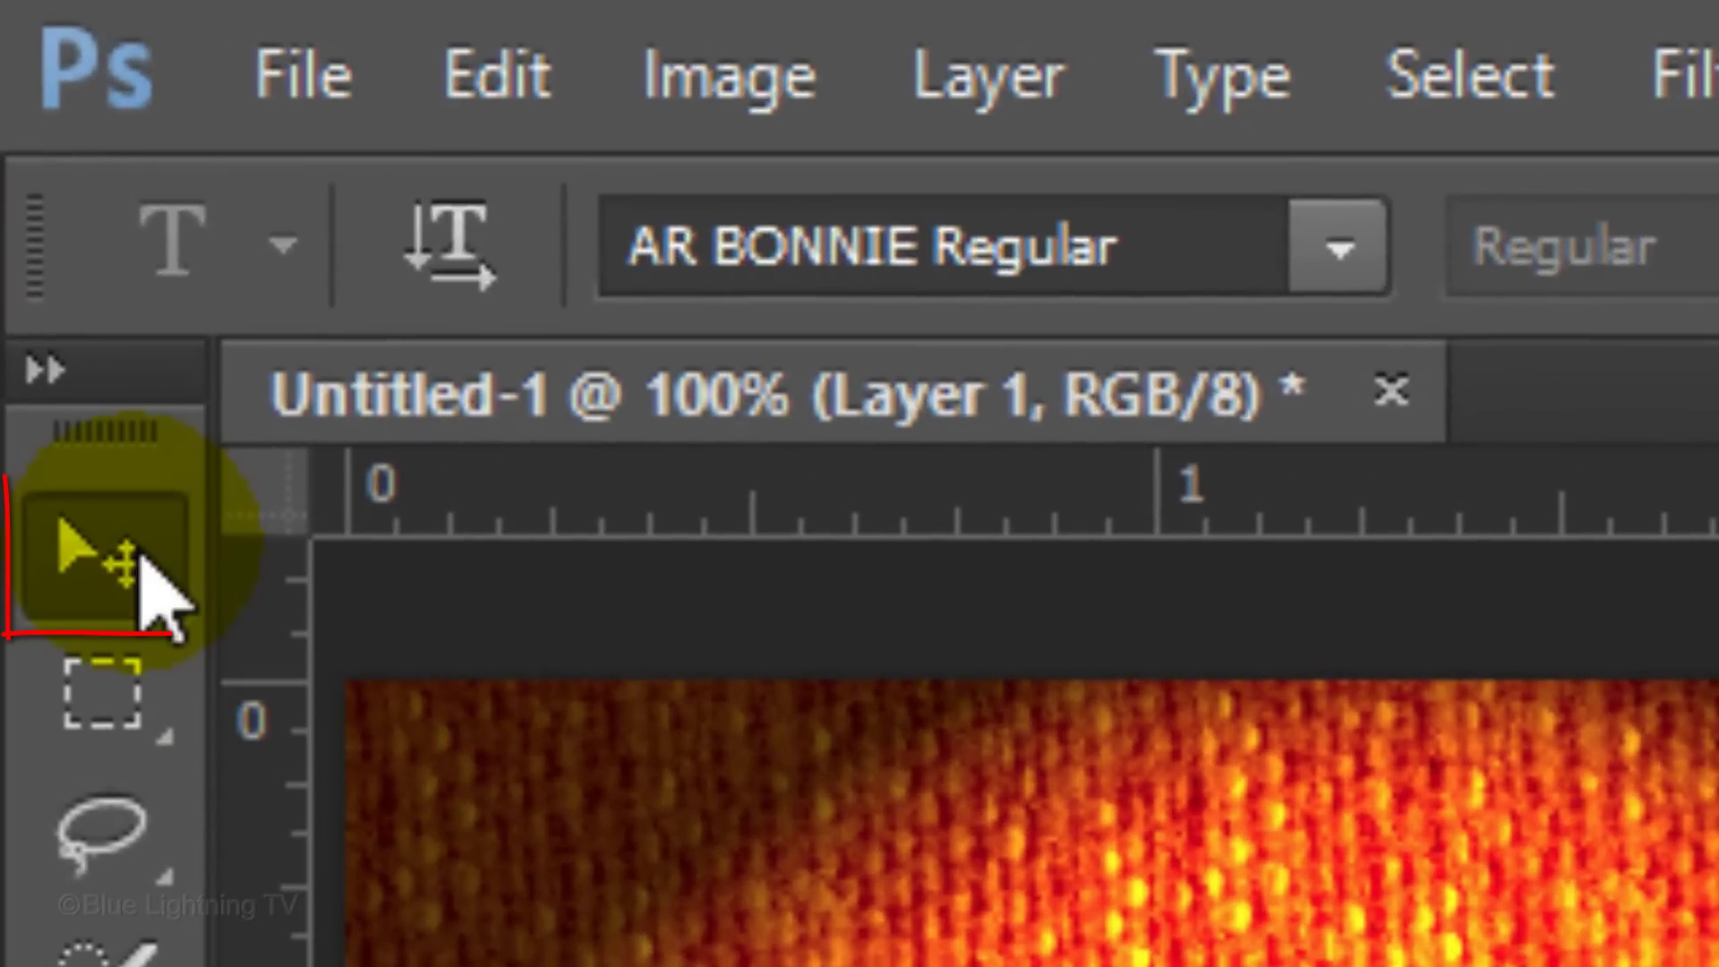
# - Commit the text, move it lower and centred, and set its Fill to 55%
pyautogui.click(148, 587)
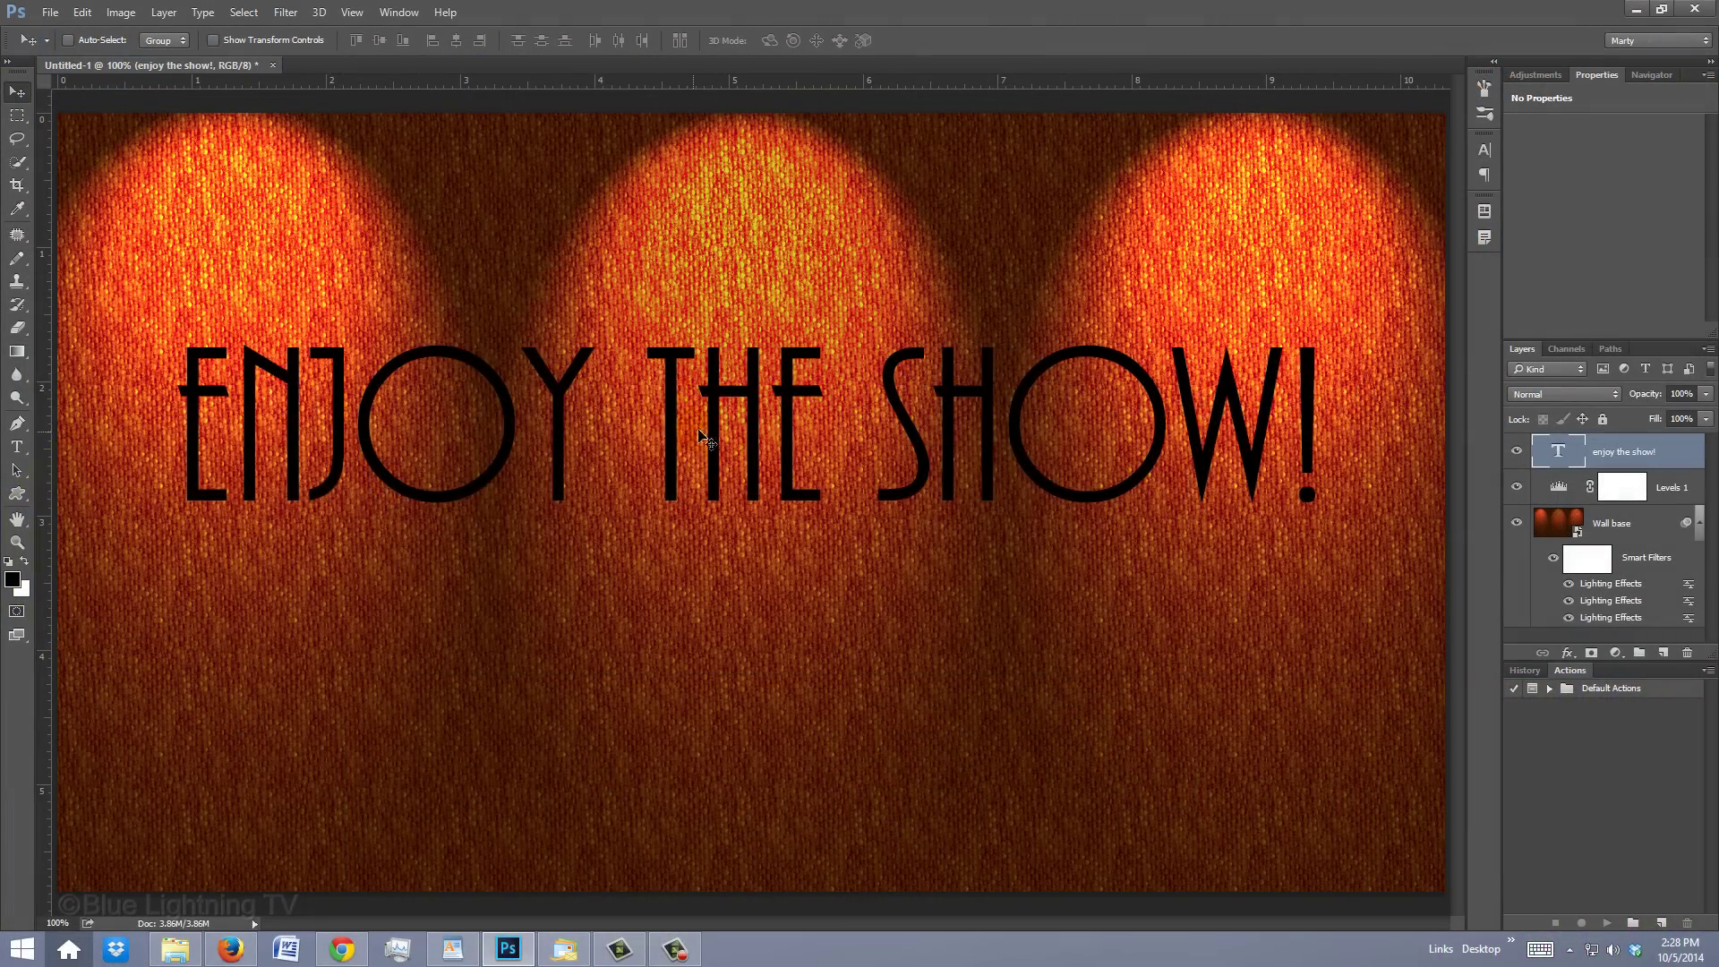
pyautogui.moveTo(706, 437); pyautogui.dragTo(723, 524)
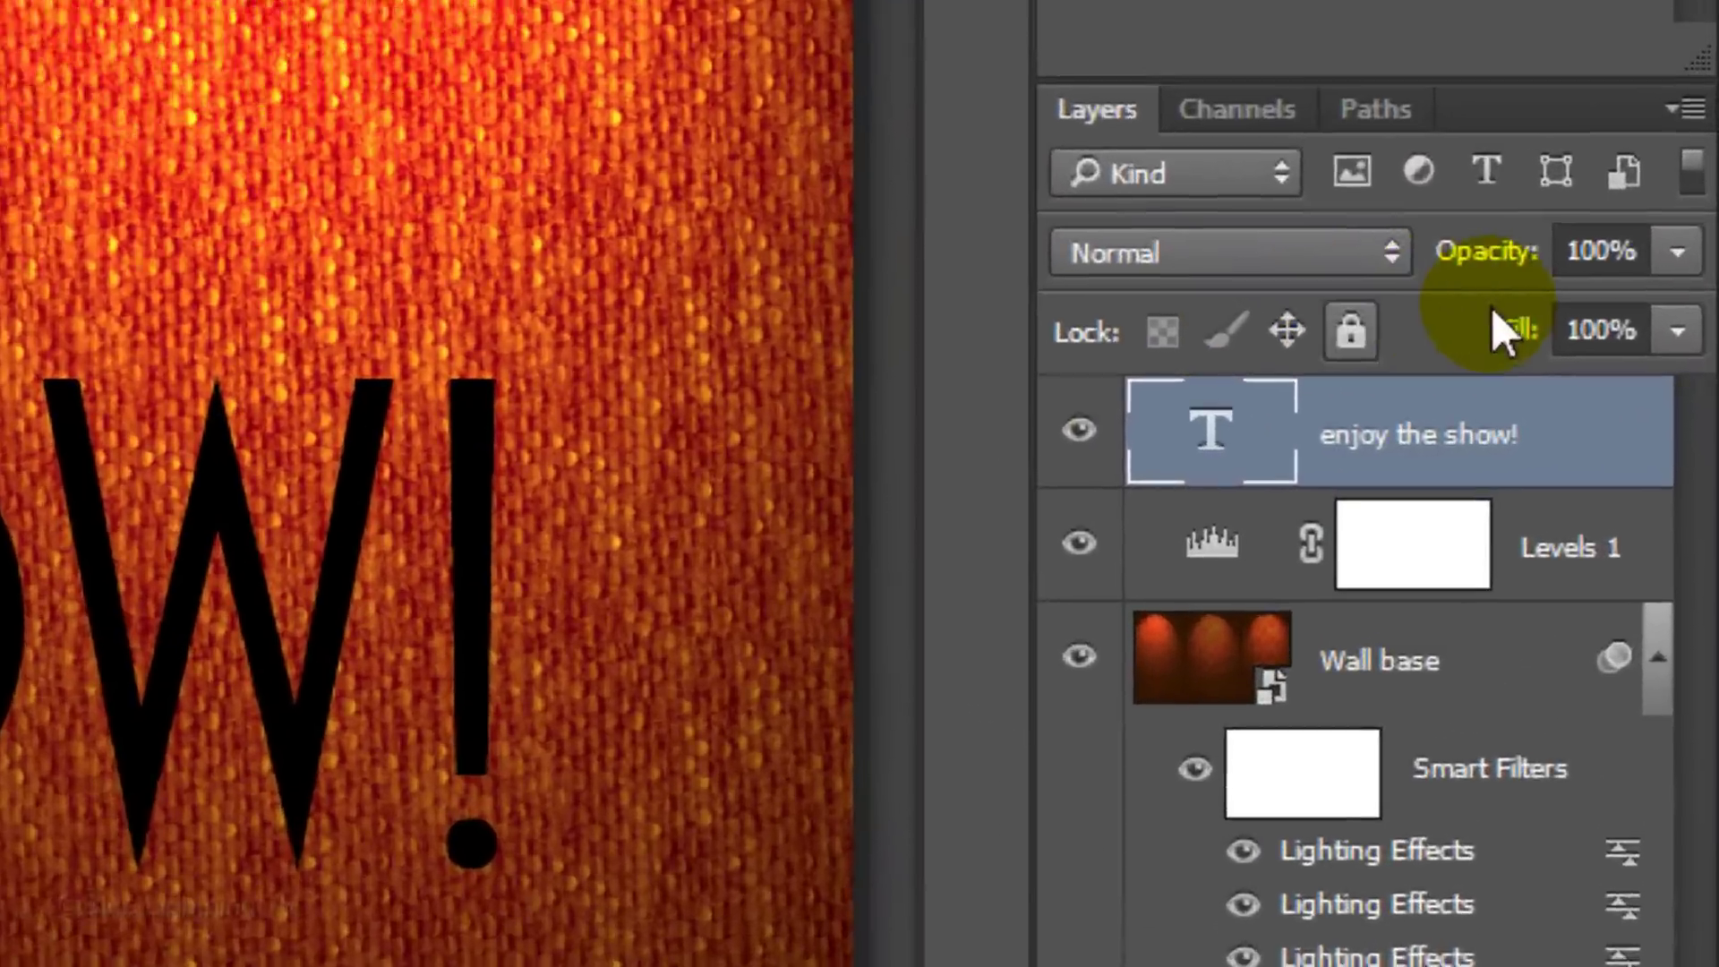
pyautogui.click(1690, 418)
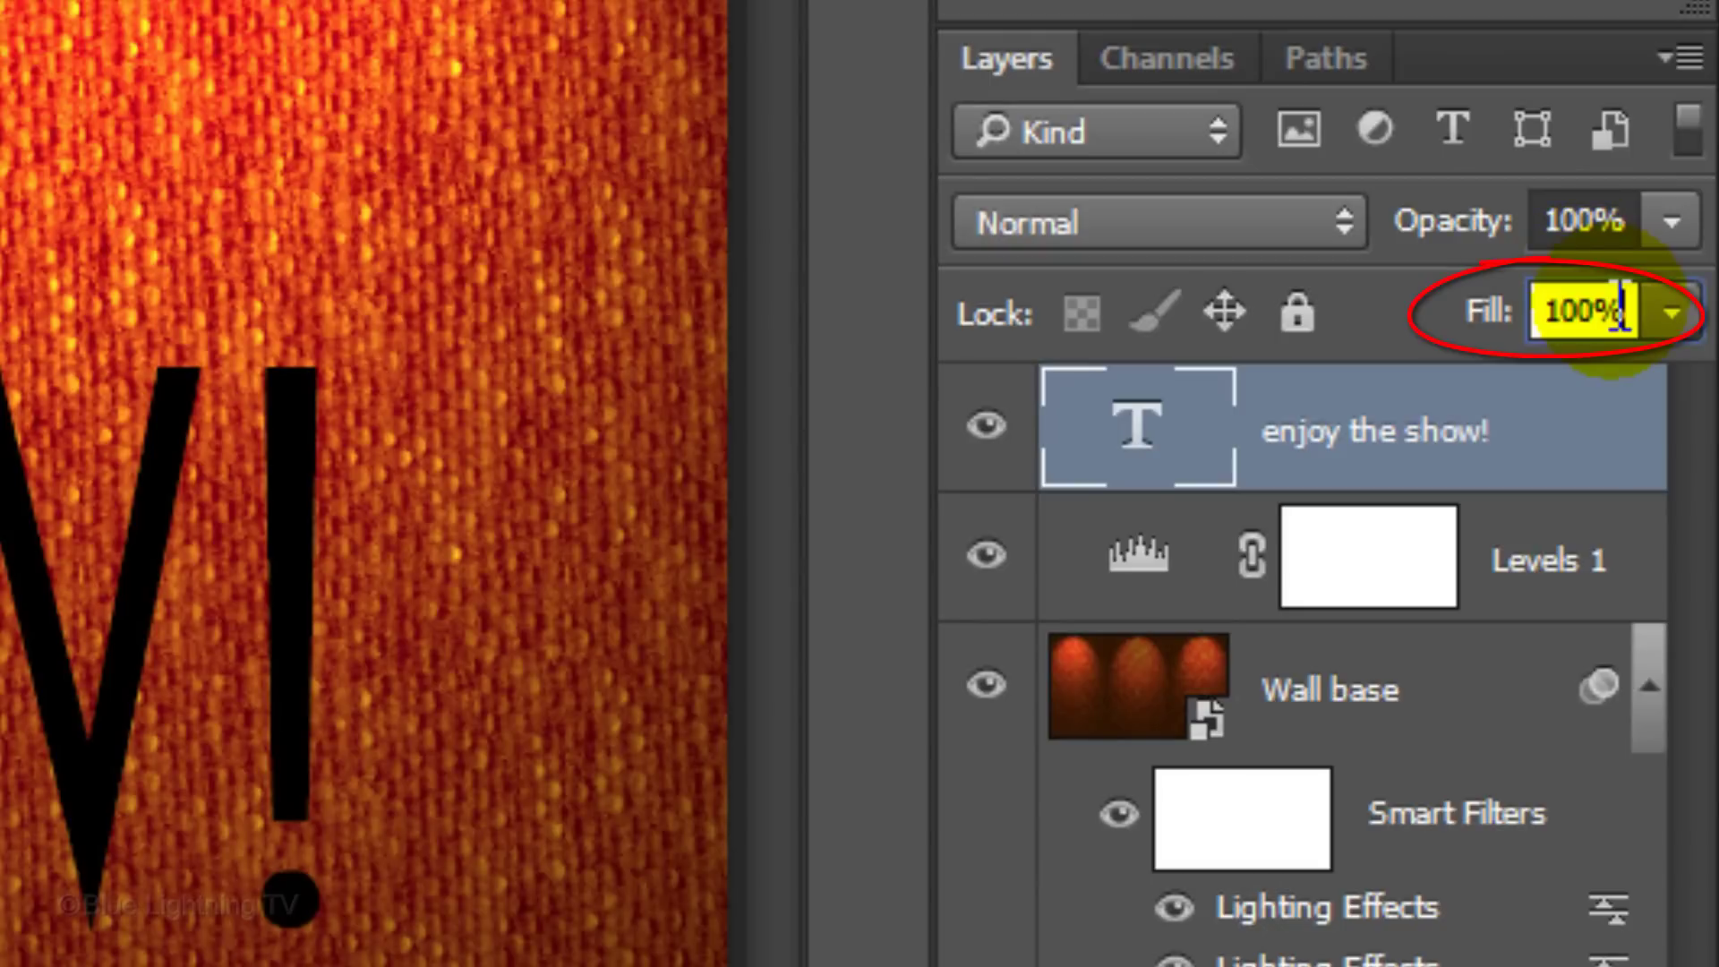
pyautogui.write('55')
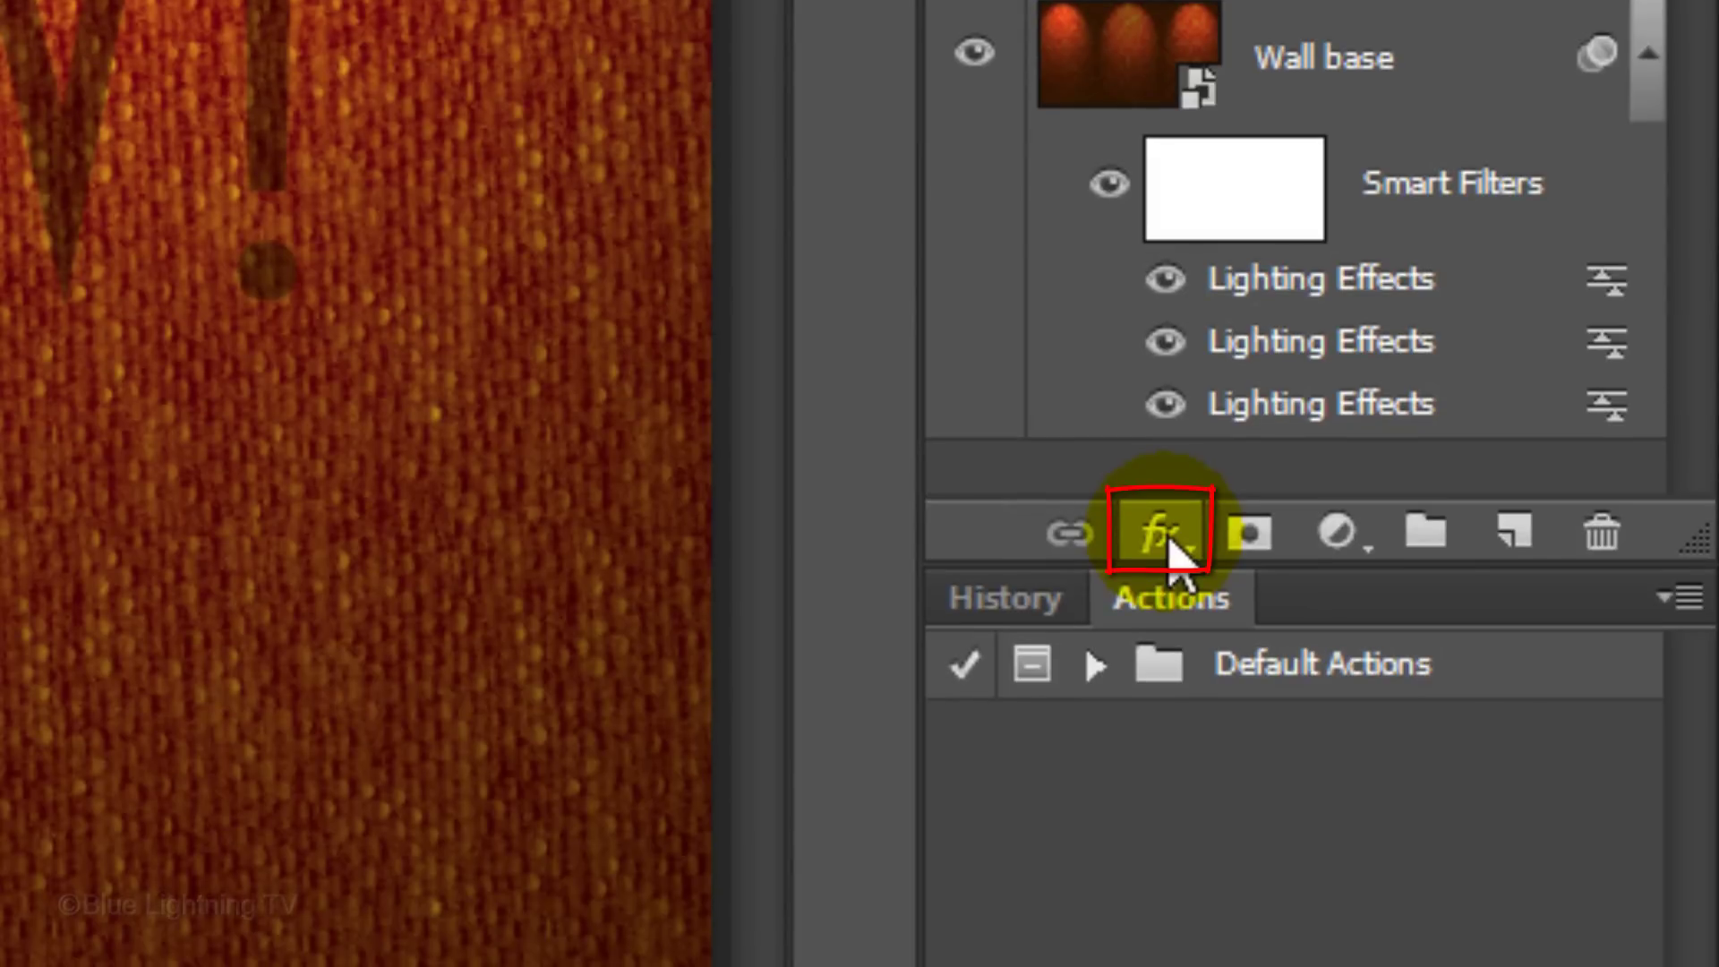
# - Add a Multiply Inner Shadow to the text: 90% opacity, 90° angle, distance 3, size 0
pyautogui.click(1171, 546)
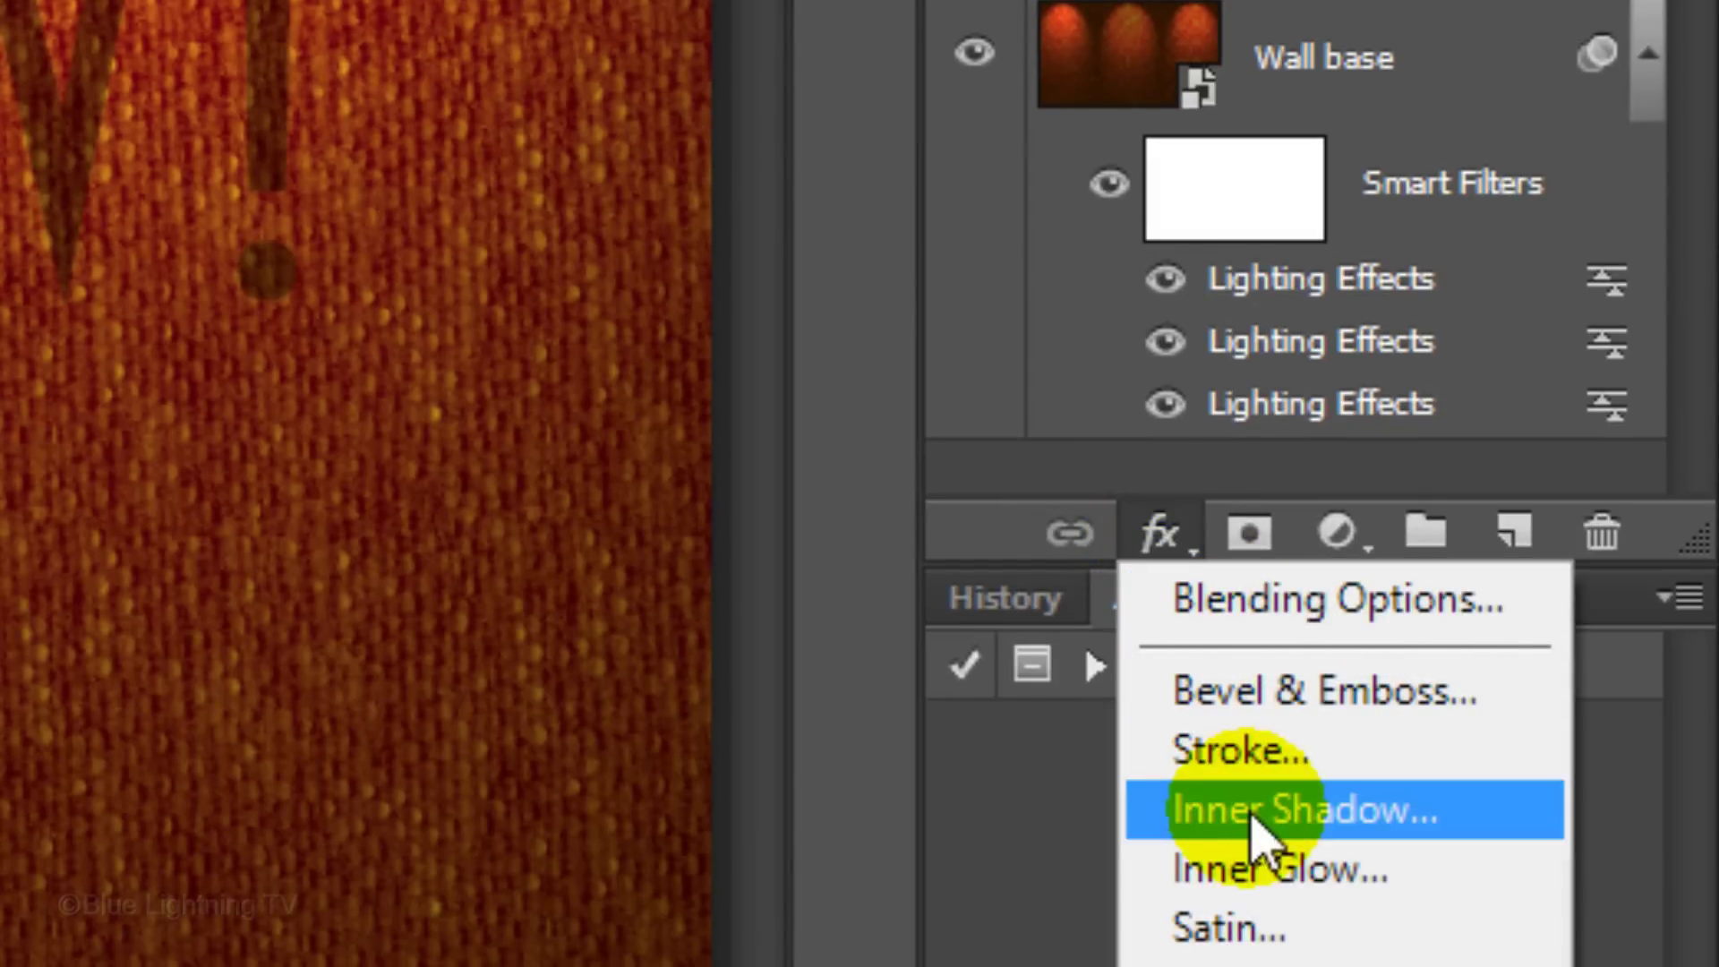
pyautogui.click(1257, 834)
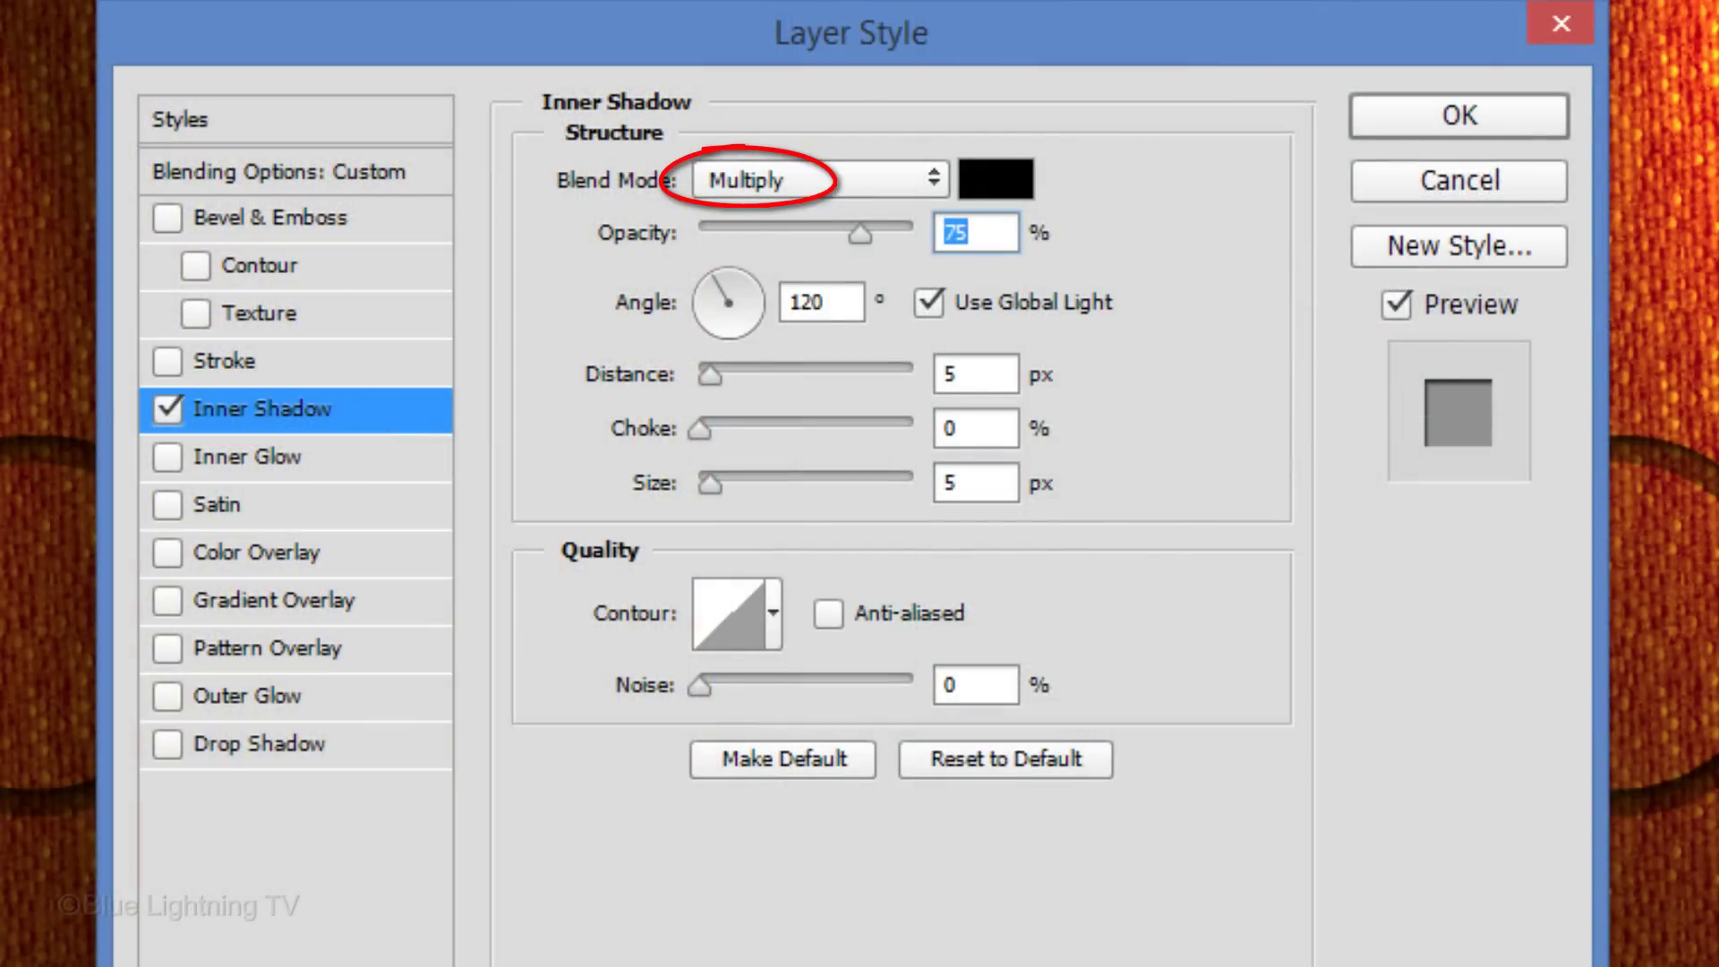
pyautogui.write('90')
pyautogui.click(844, 302)
pyautogui.doubleClick(844, 302)
pyautogui.write('90')
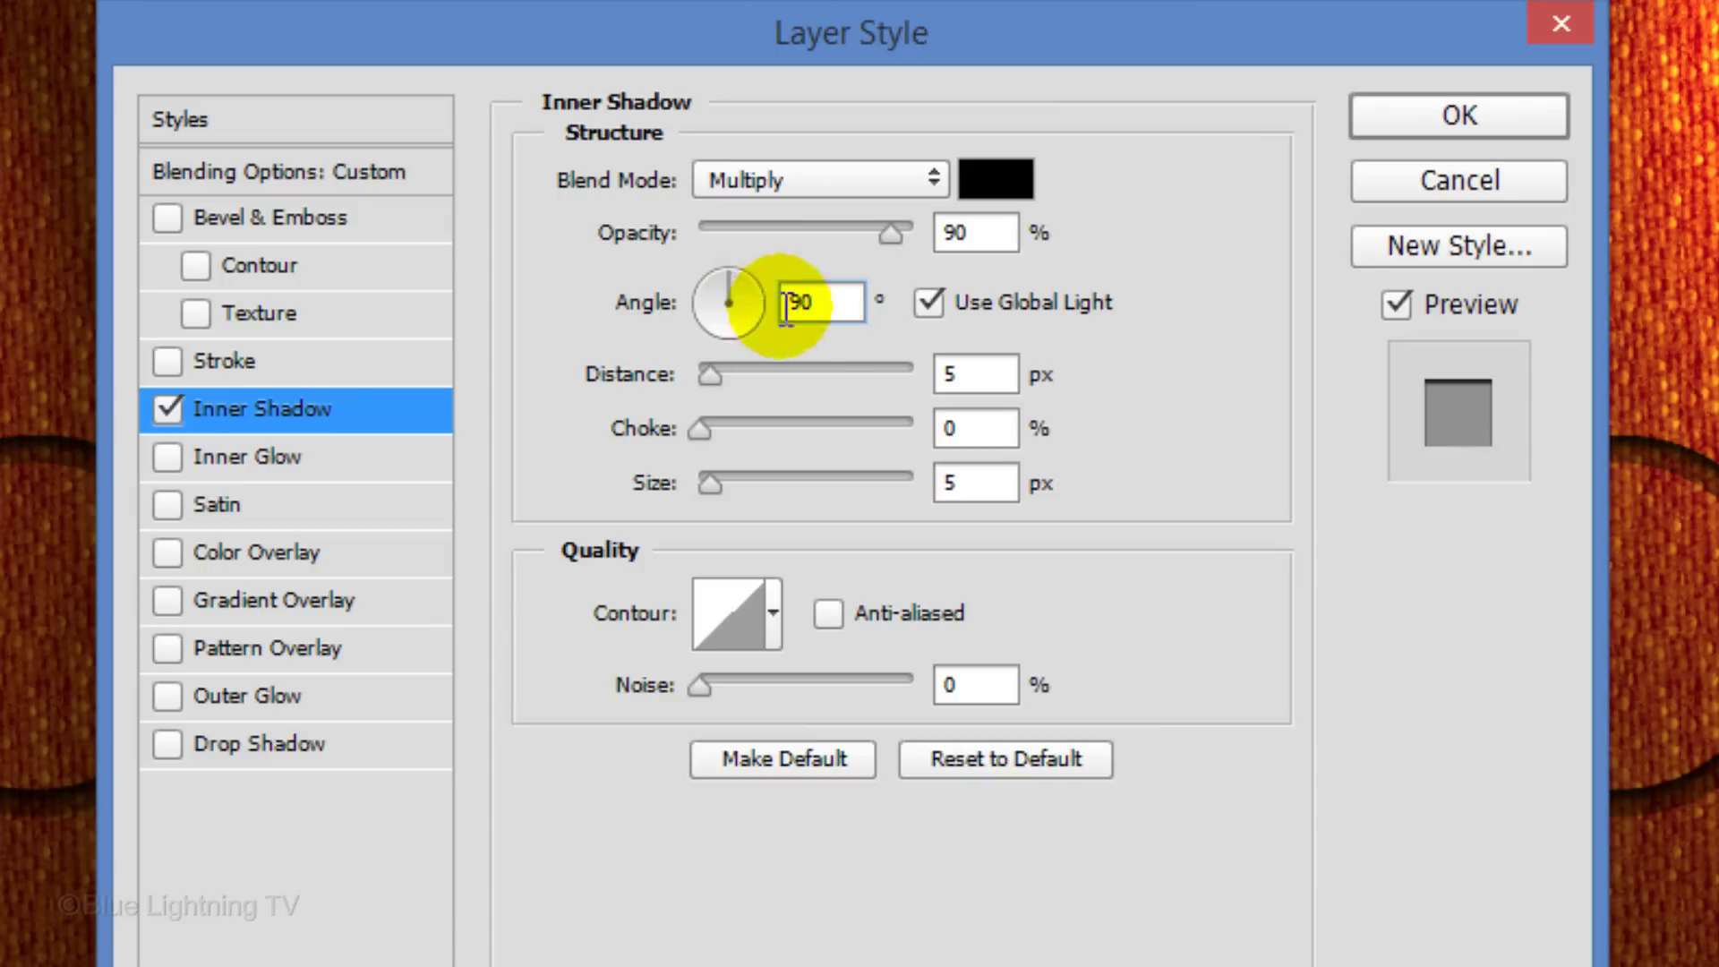
pyautogui.doubleClick(947, 374)
pyautogui.write('3')
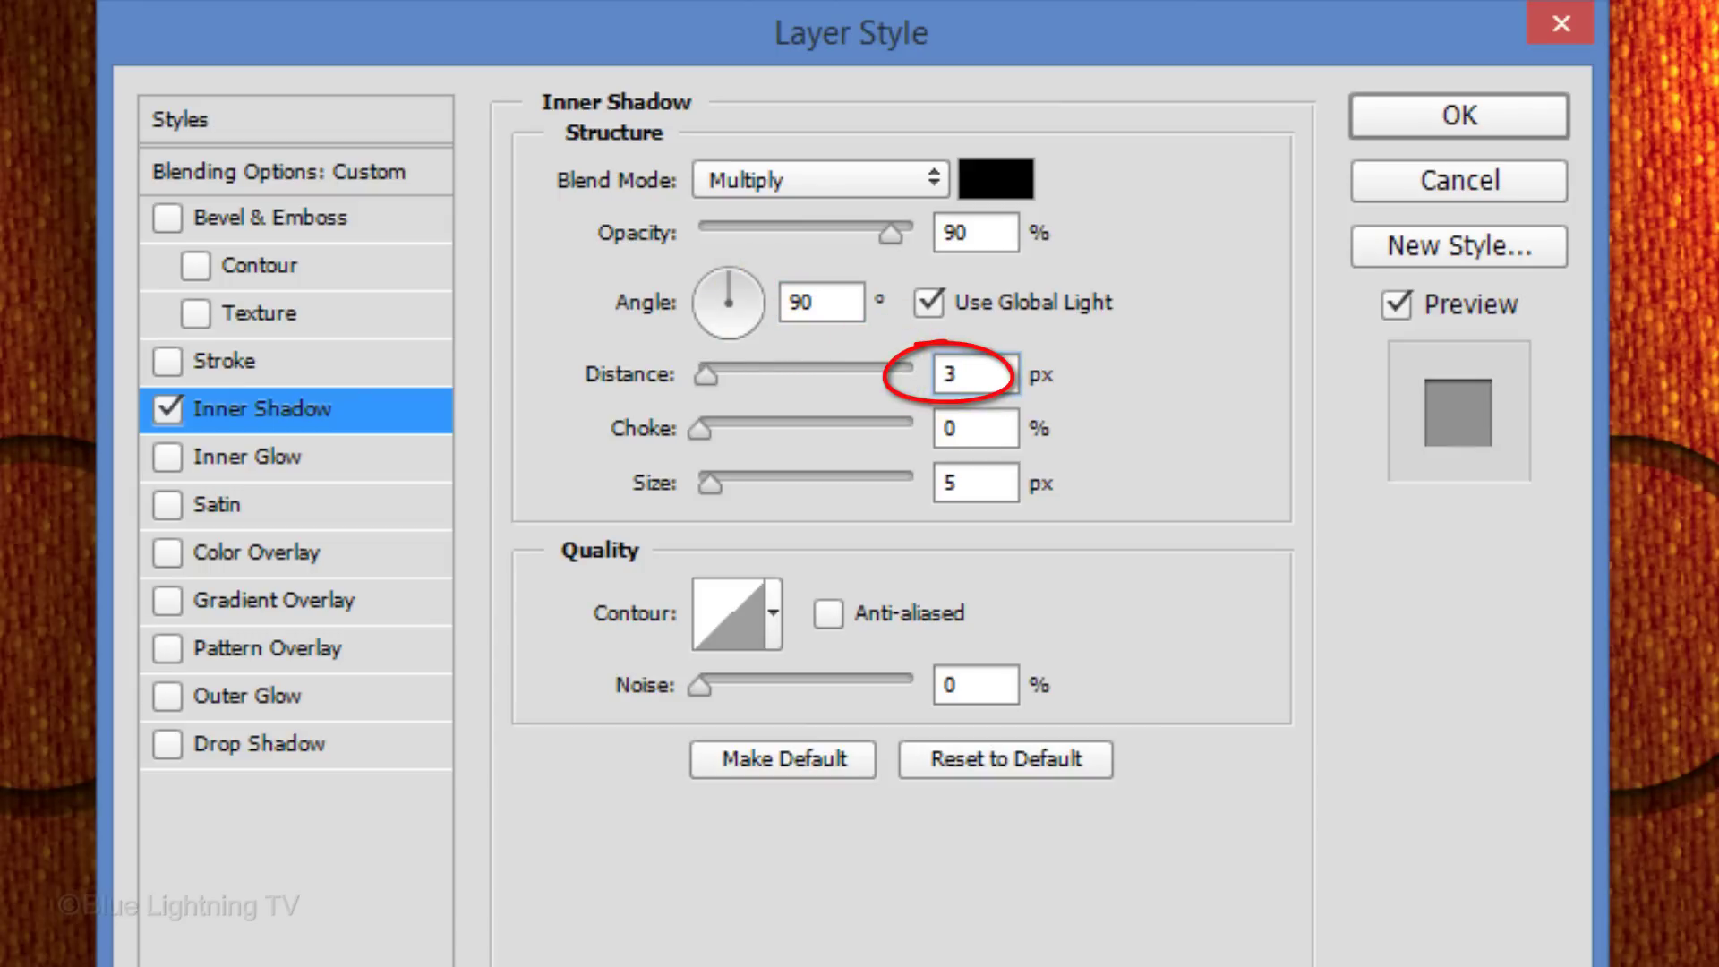
pyautogui.click(987, 482)
pyautogui.write('0')
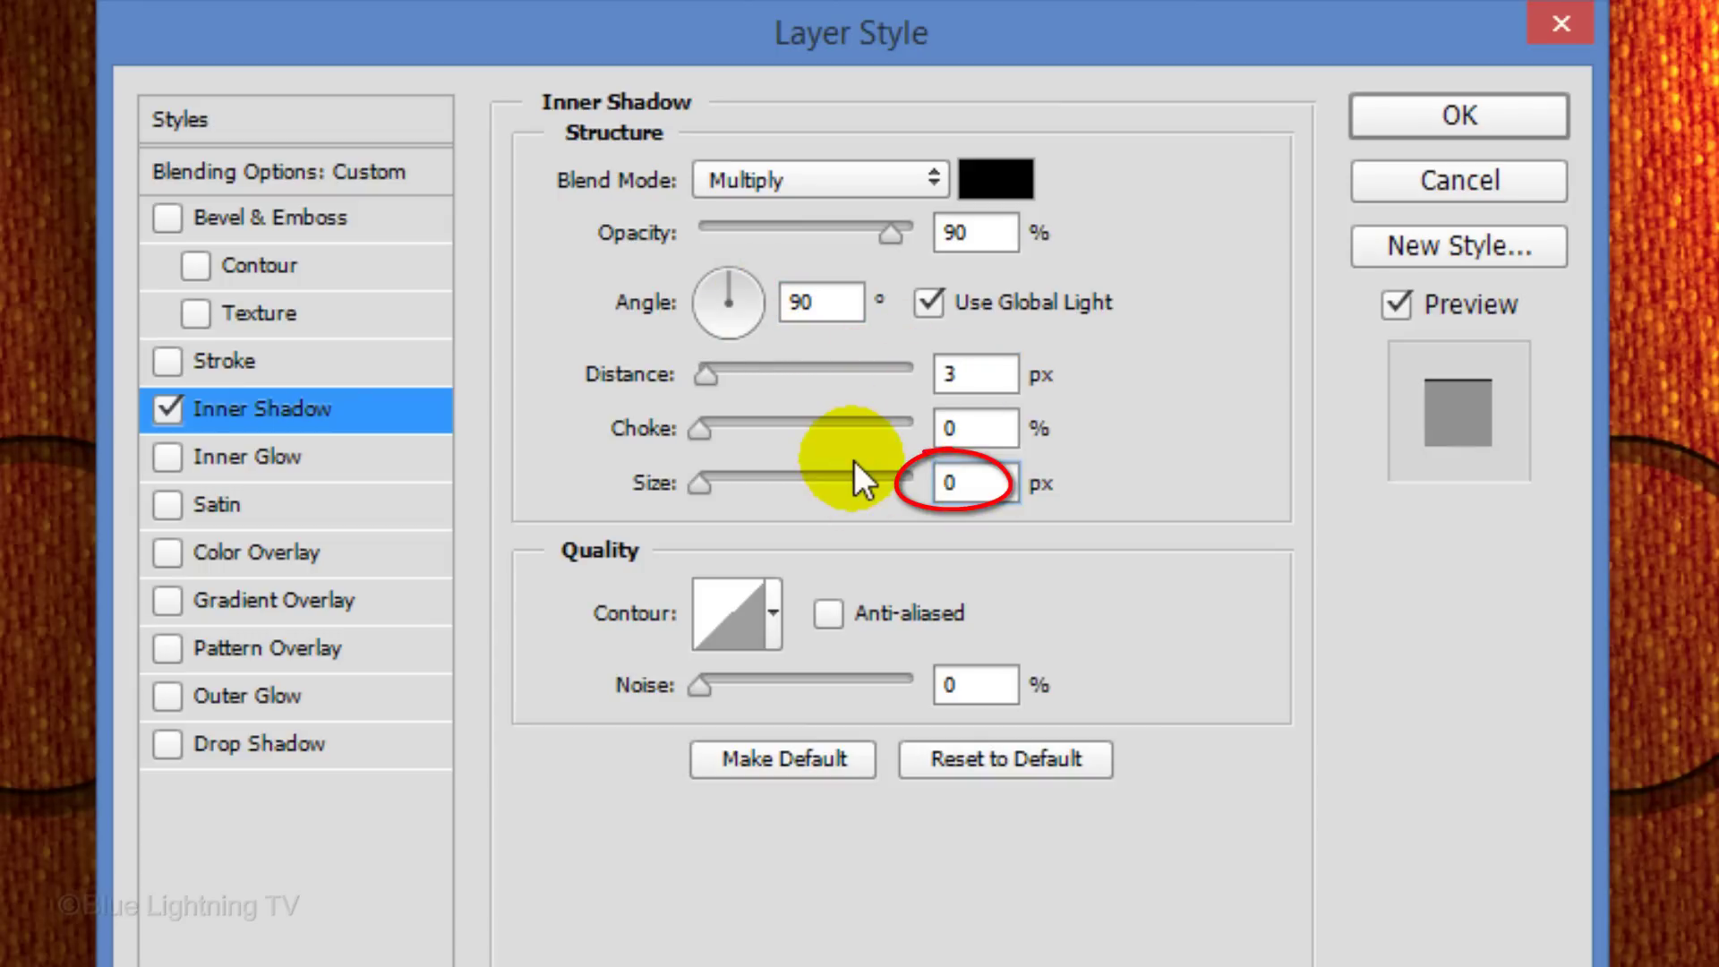
# - Add a white Drop Shadow to the text using the Color Dodge blend mode
pyautogui.click(286, 743)
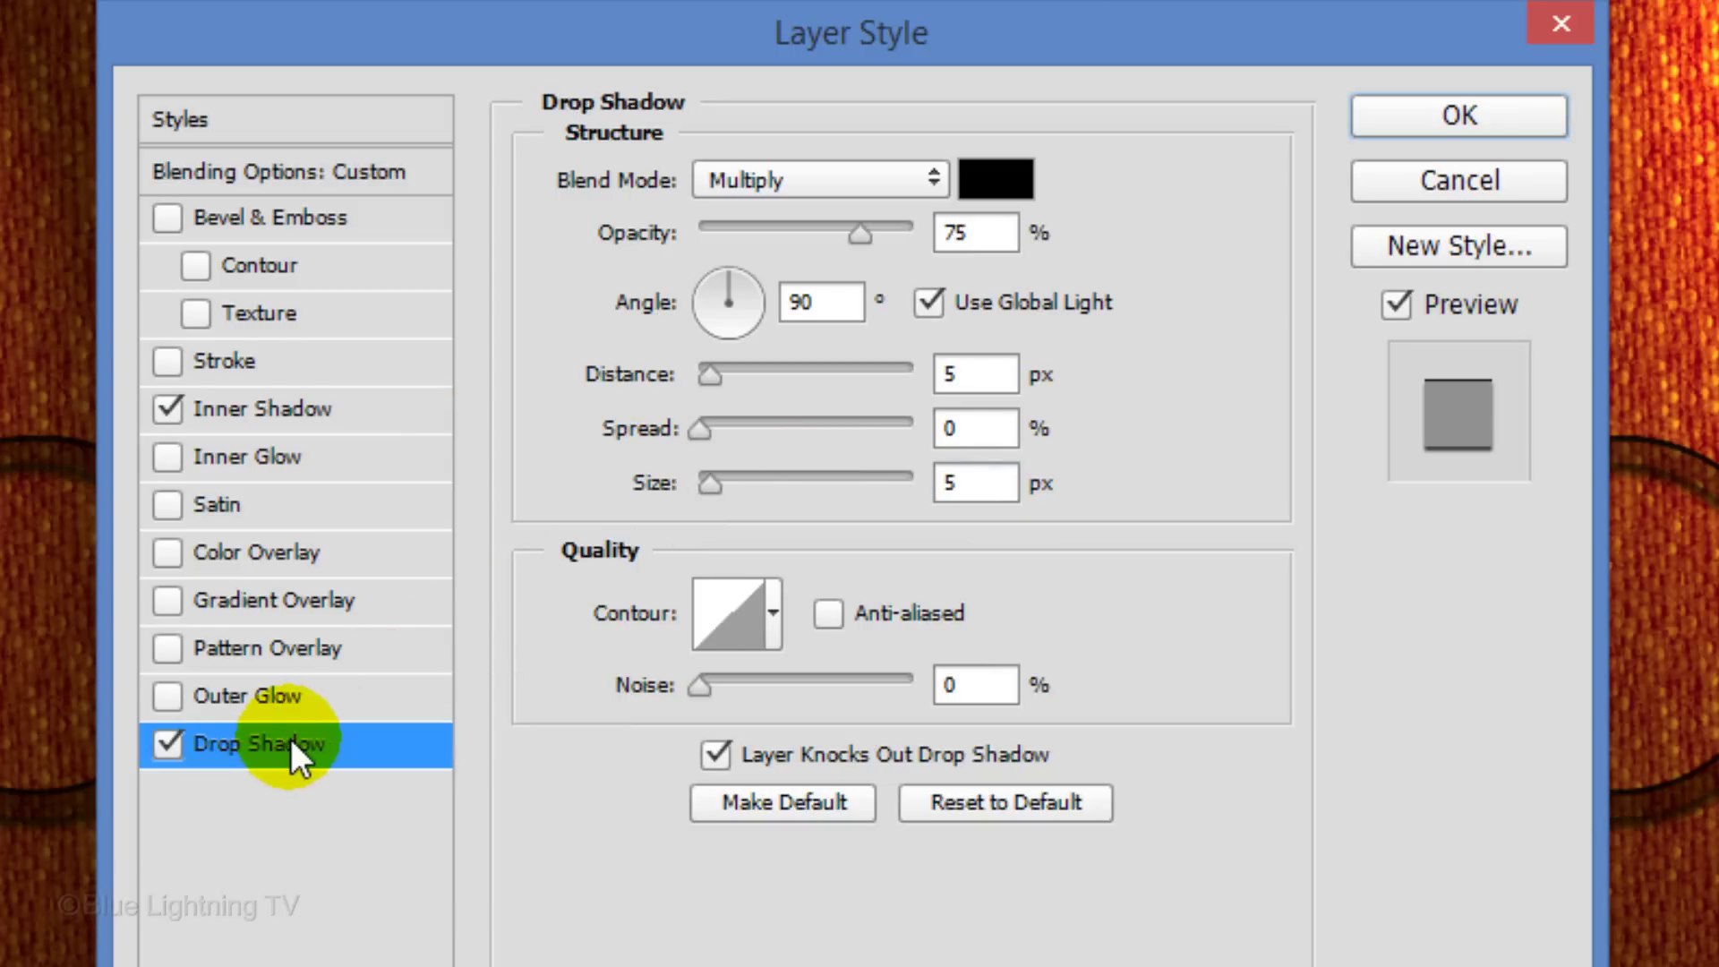
pyautogui.click(854, 180)
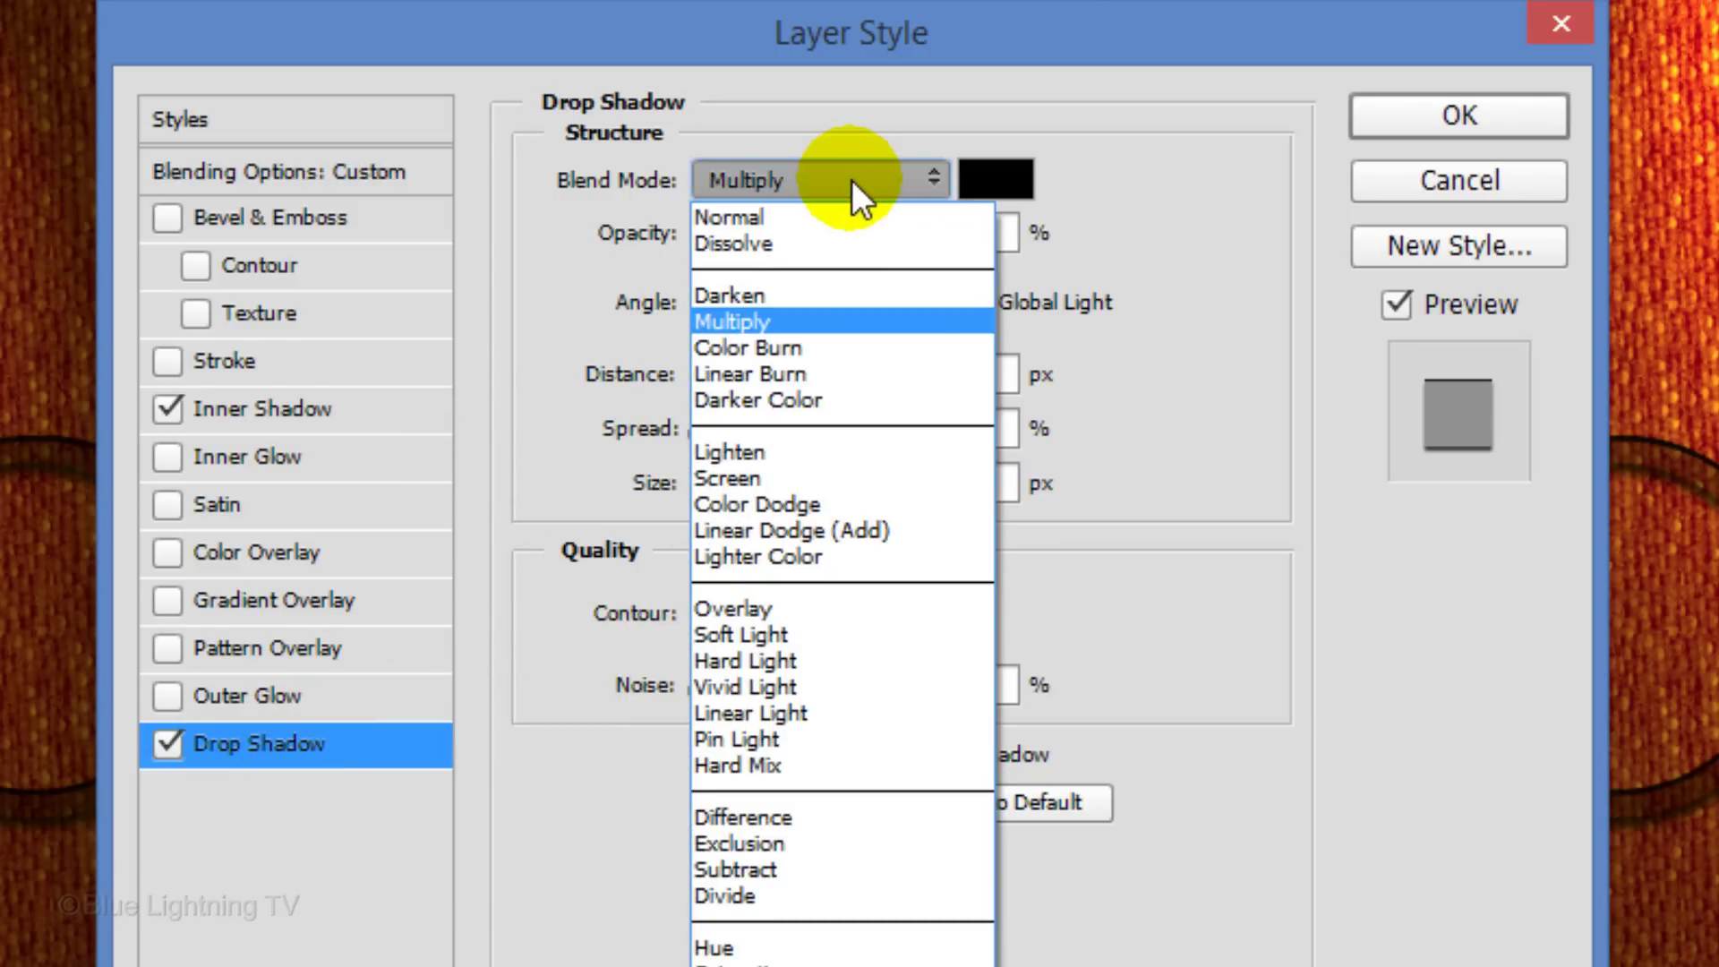
pyautogui.click(802, 504)
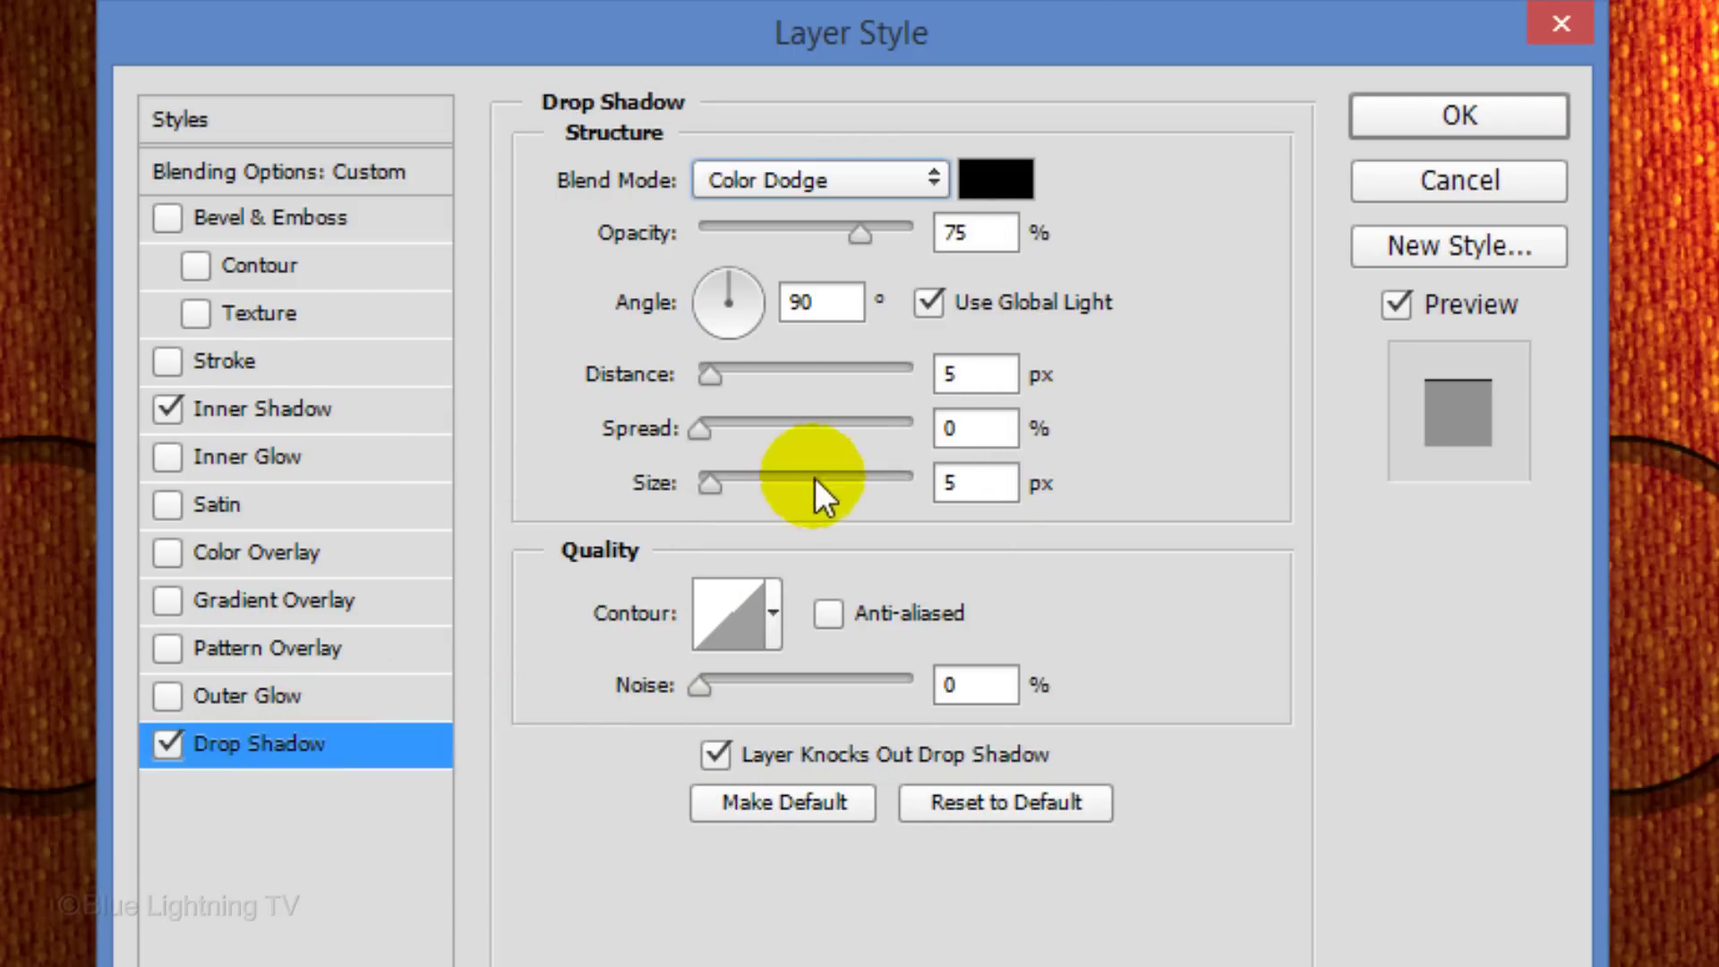
pyautogui.click(1002, 184)
pyautogui.moveTo(364, 318); pyautogui.dragTo(215, 283)
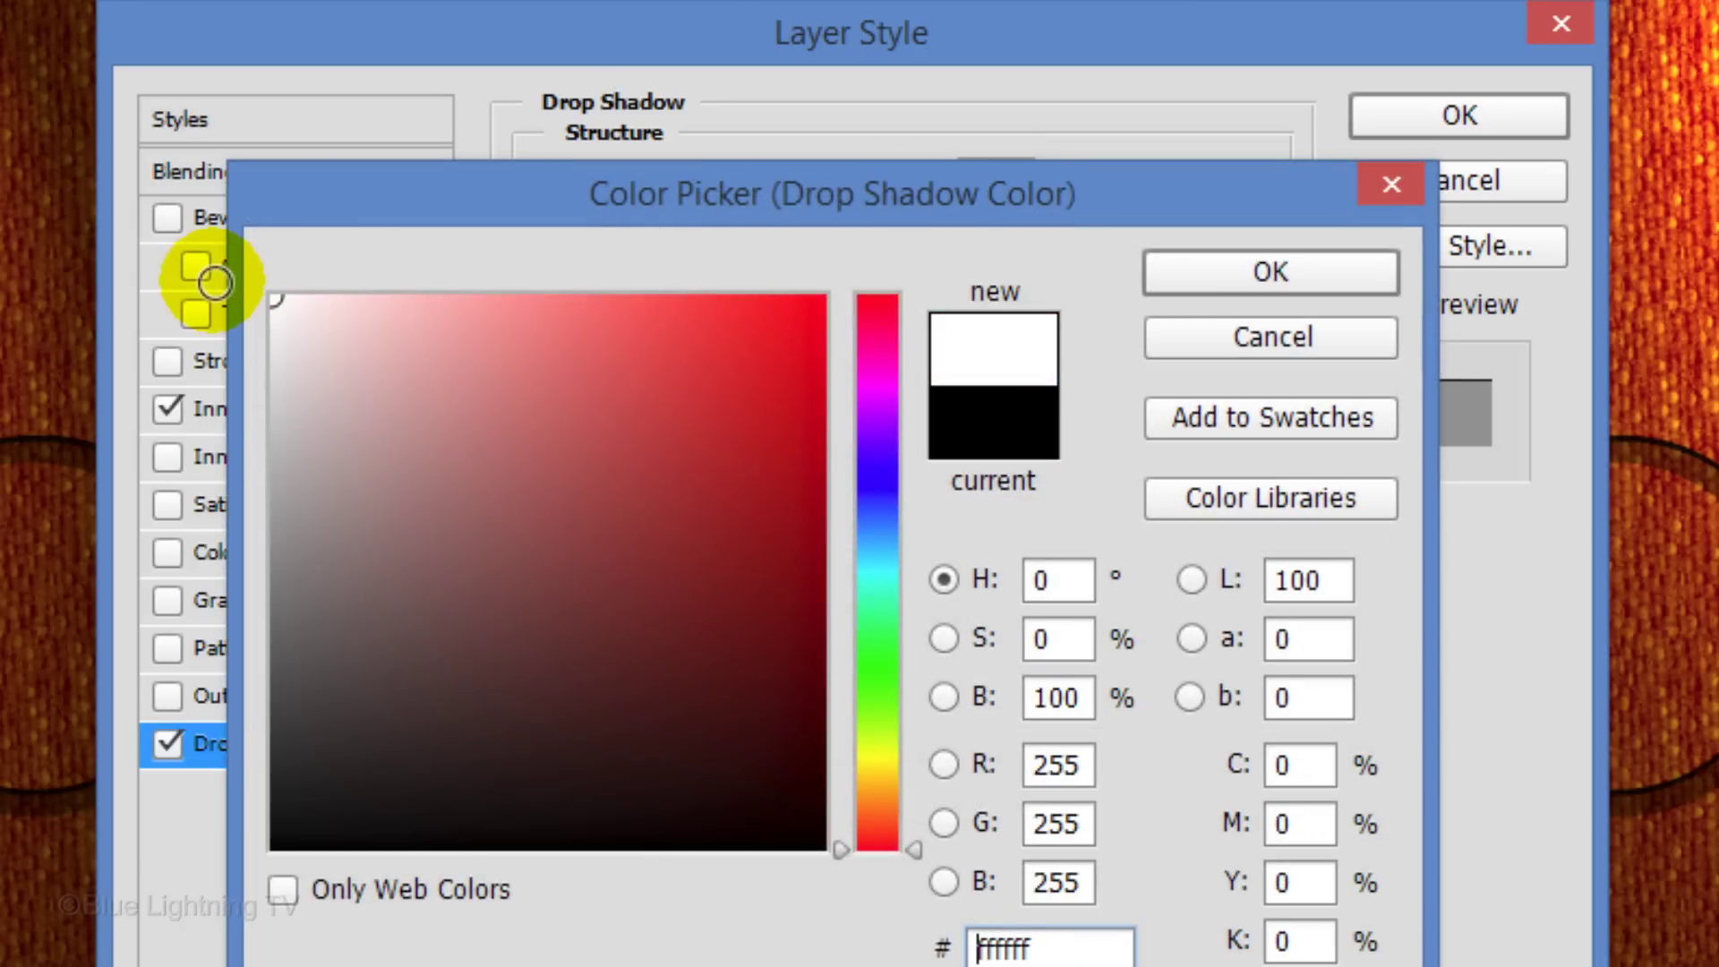
pyautogui.click(1216, 276)
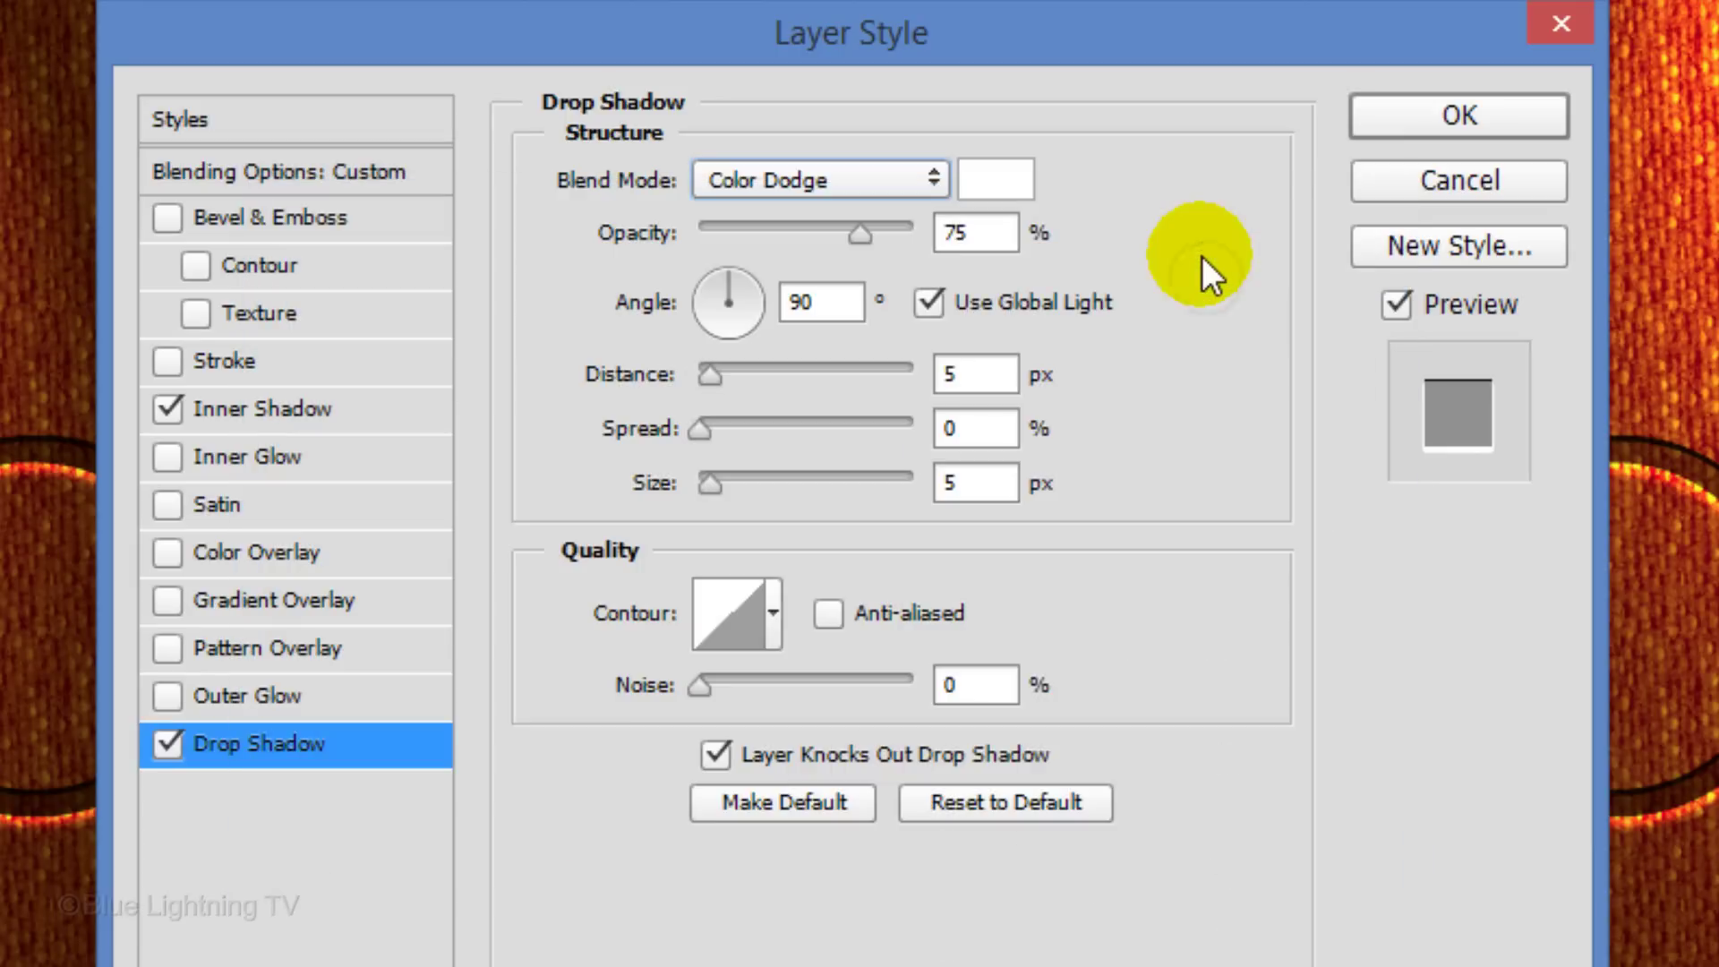
# - Set the drop shadow to 35% opacity, distance 3 and size 0, then apply both styles
pyautogui.click(1000, 234)
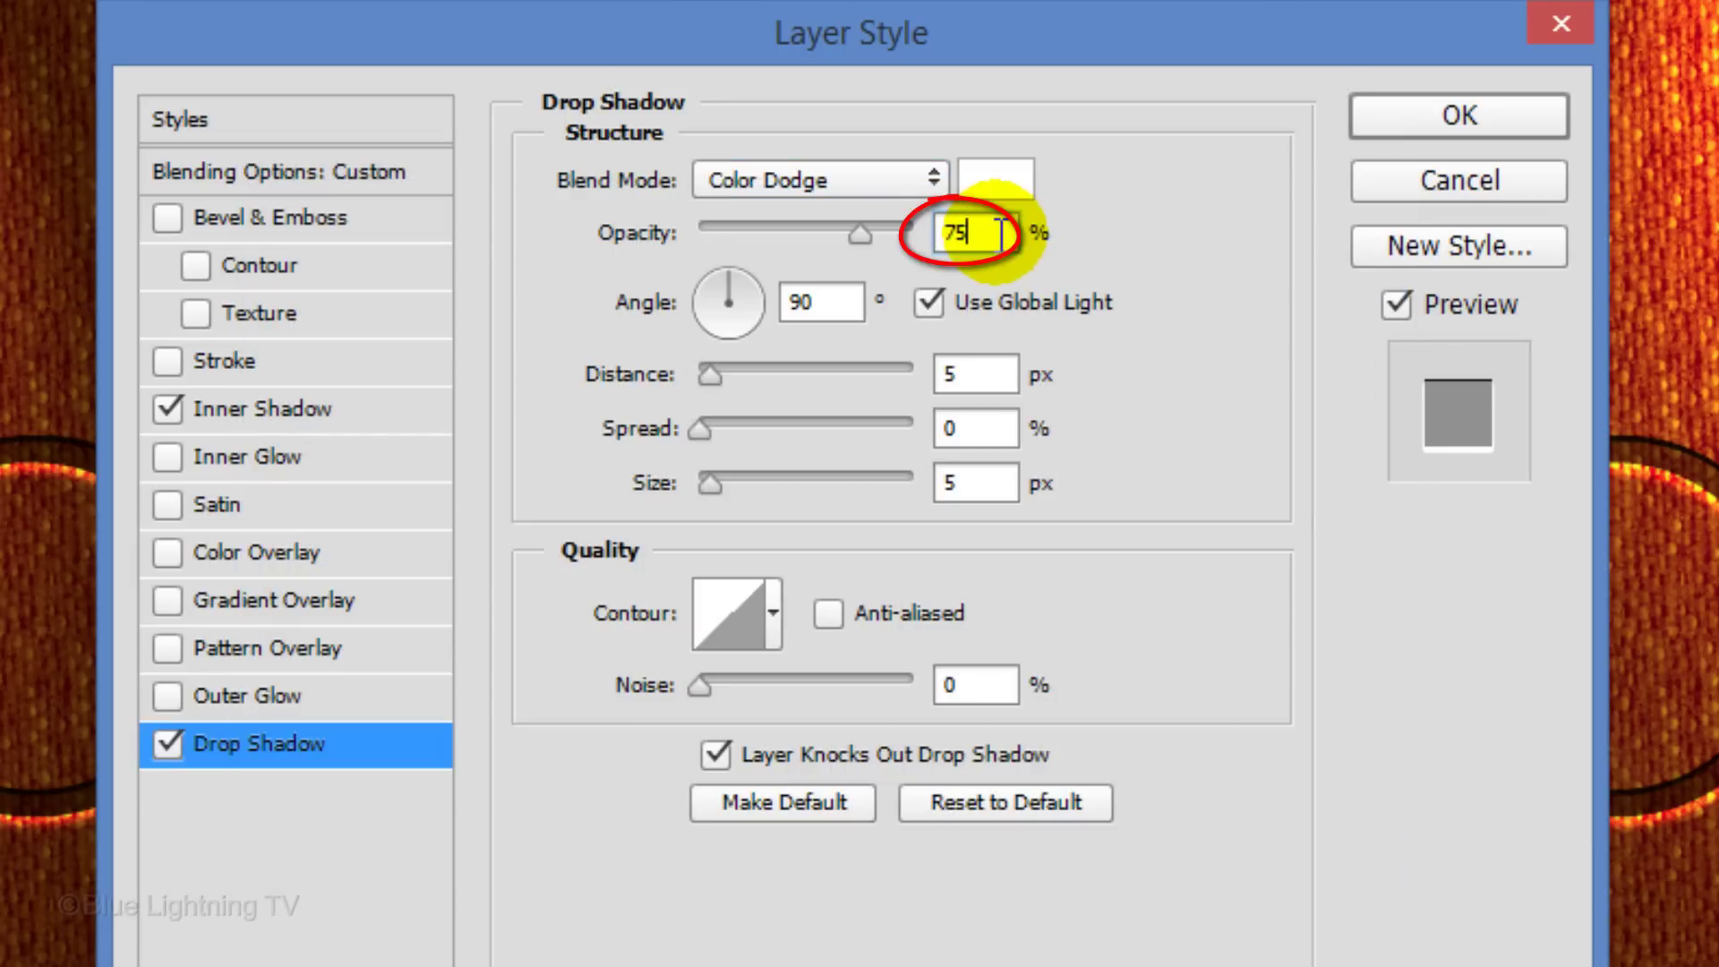
pyautogui.press('BackSpace')
pyautogui.press('BackSpace')
pyautogui.write('35')
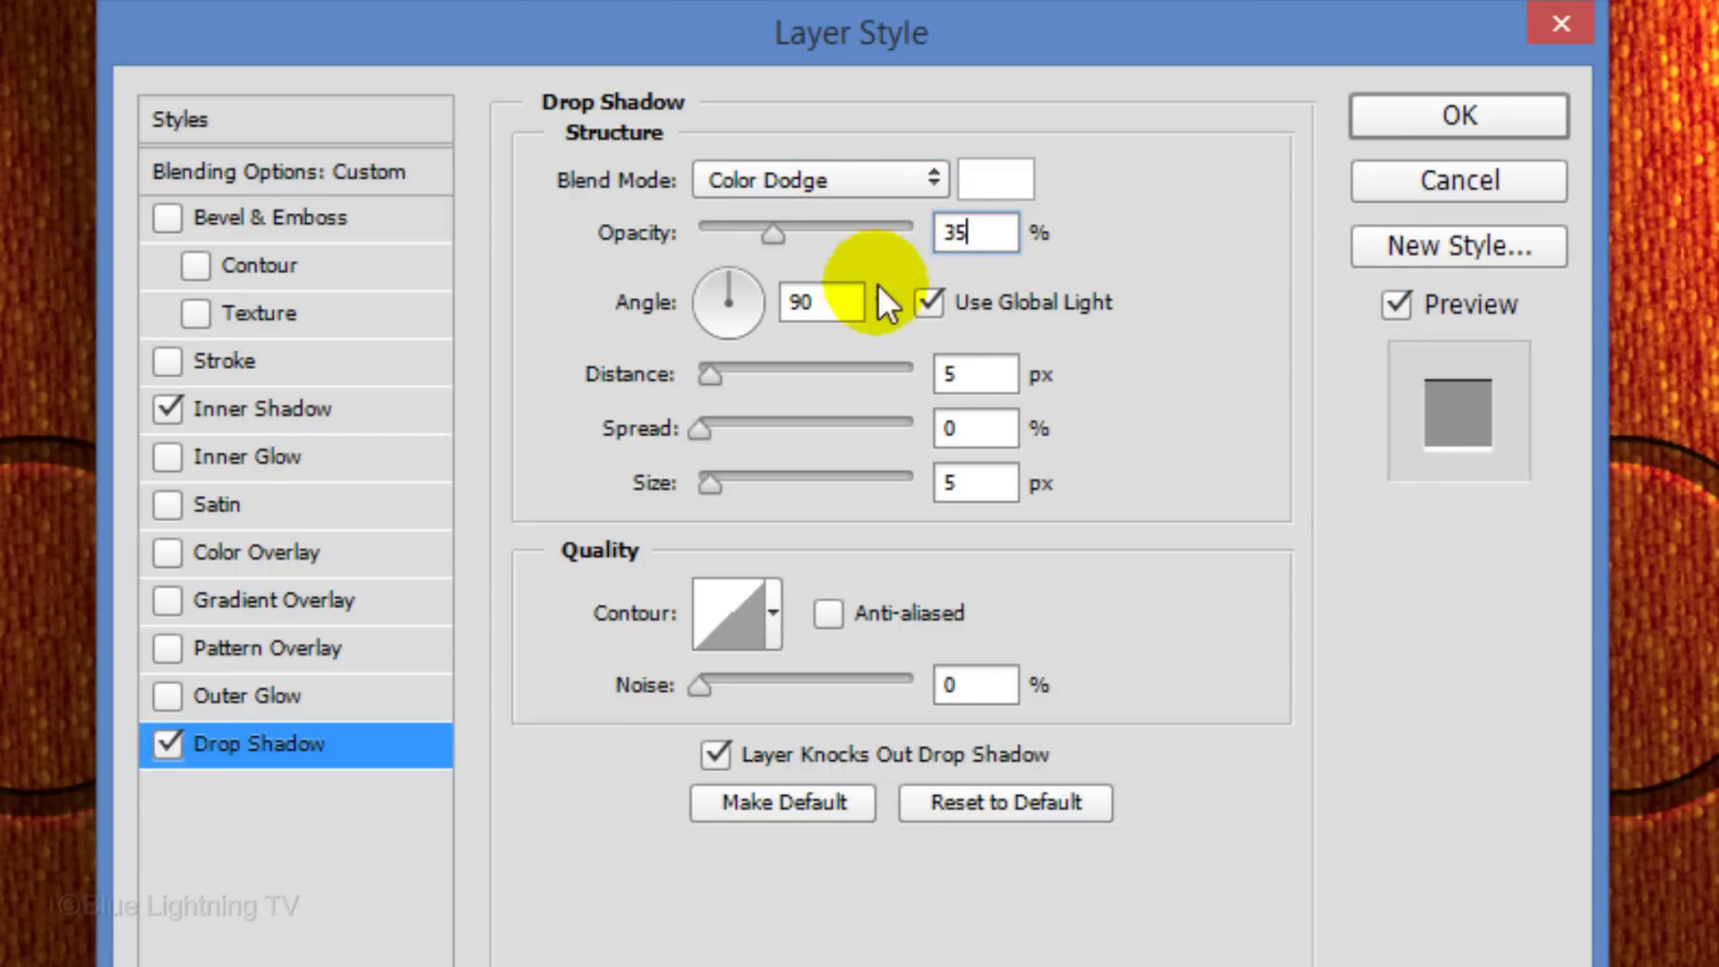
pyautogui.doubleClick(935, 374)
pyautogui.write('3')
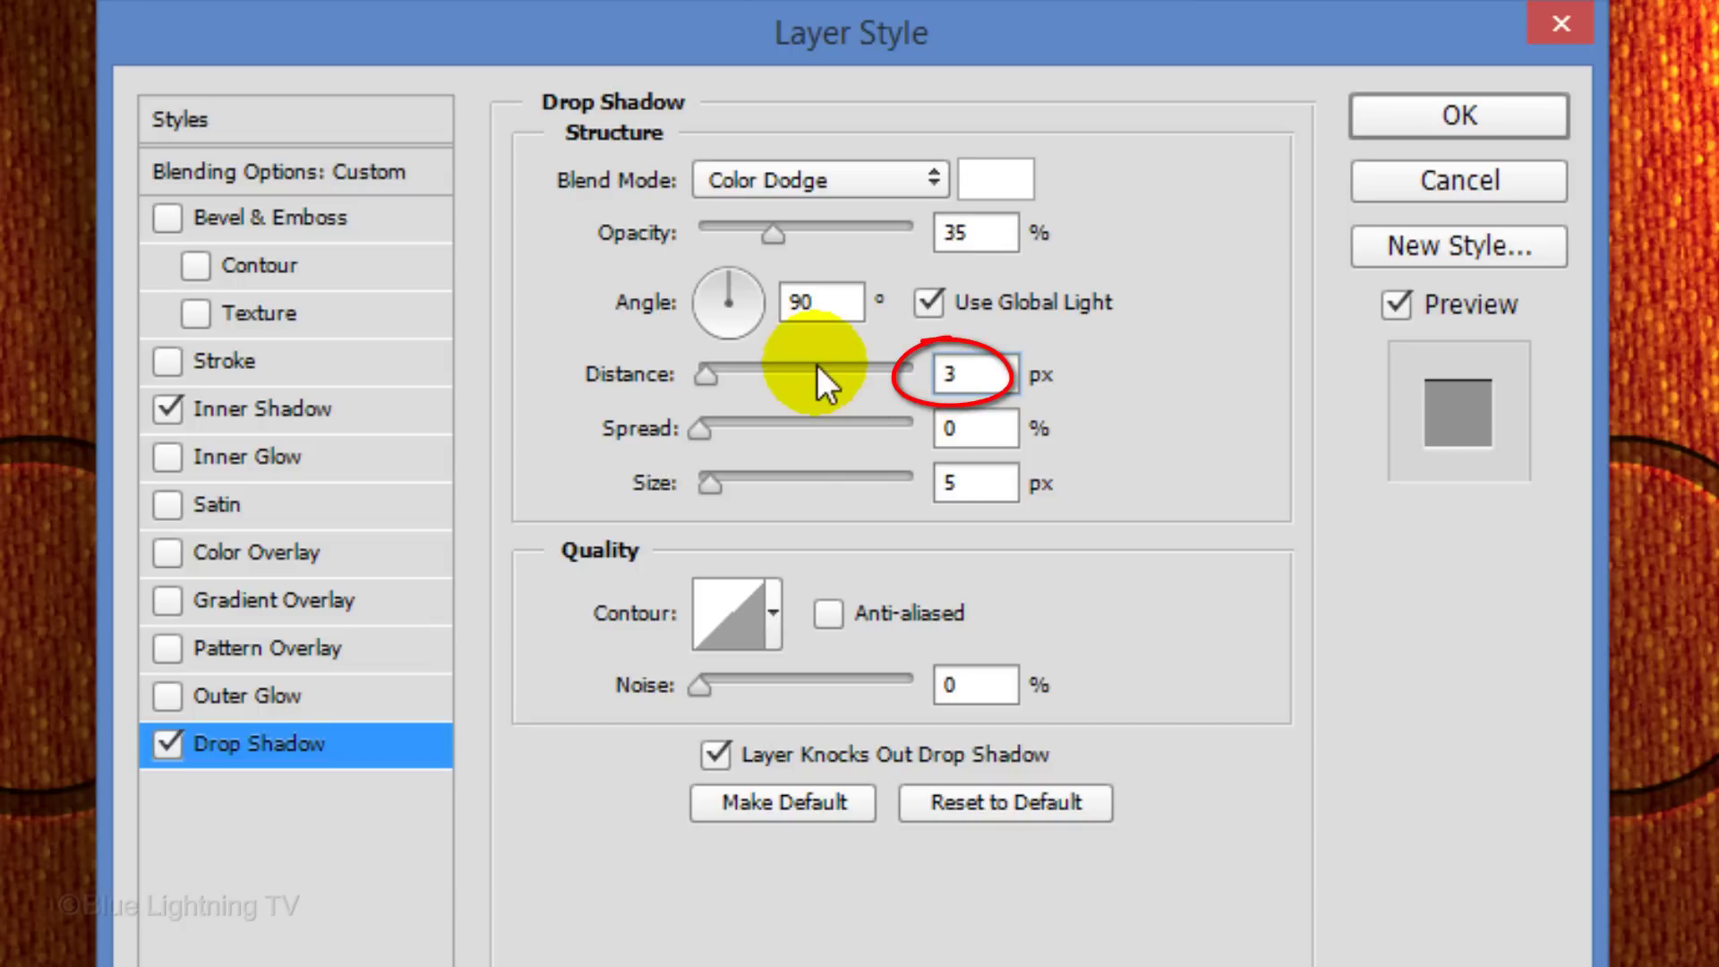
pyautogui.doubleClick(958, 482)
pyautogui.write('0')
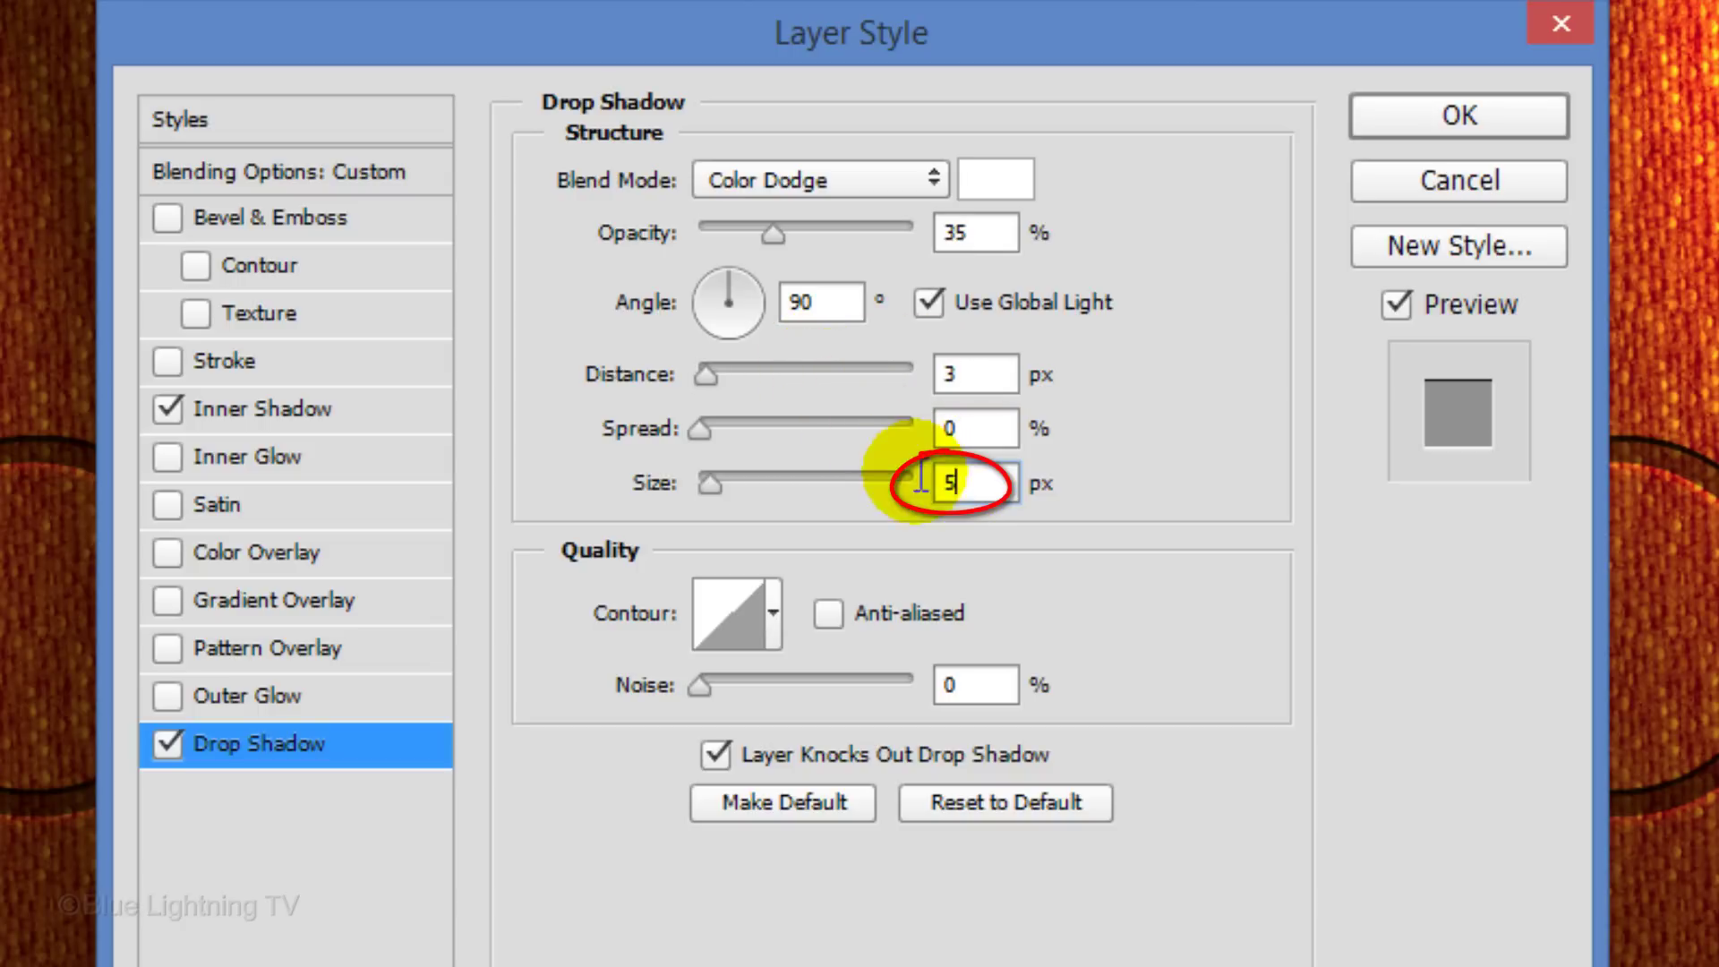
pyautogui.click(1432, 115)
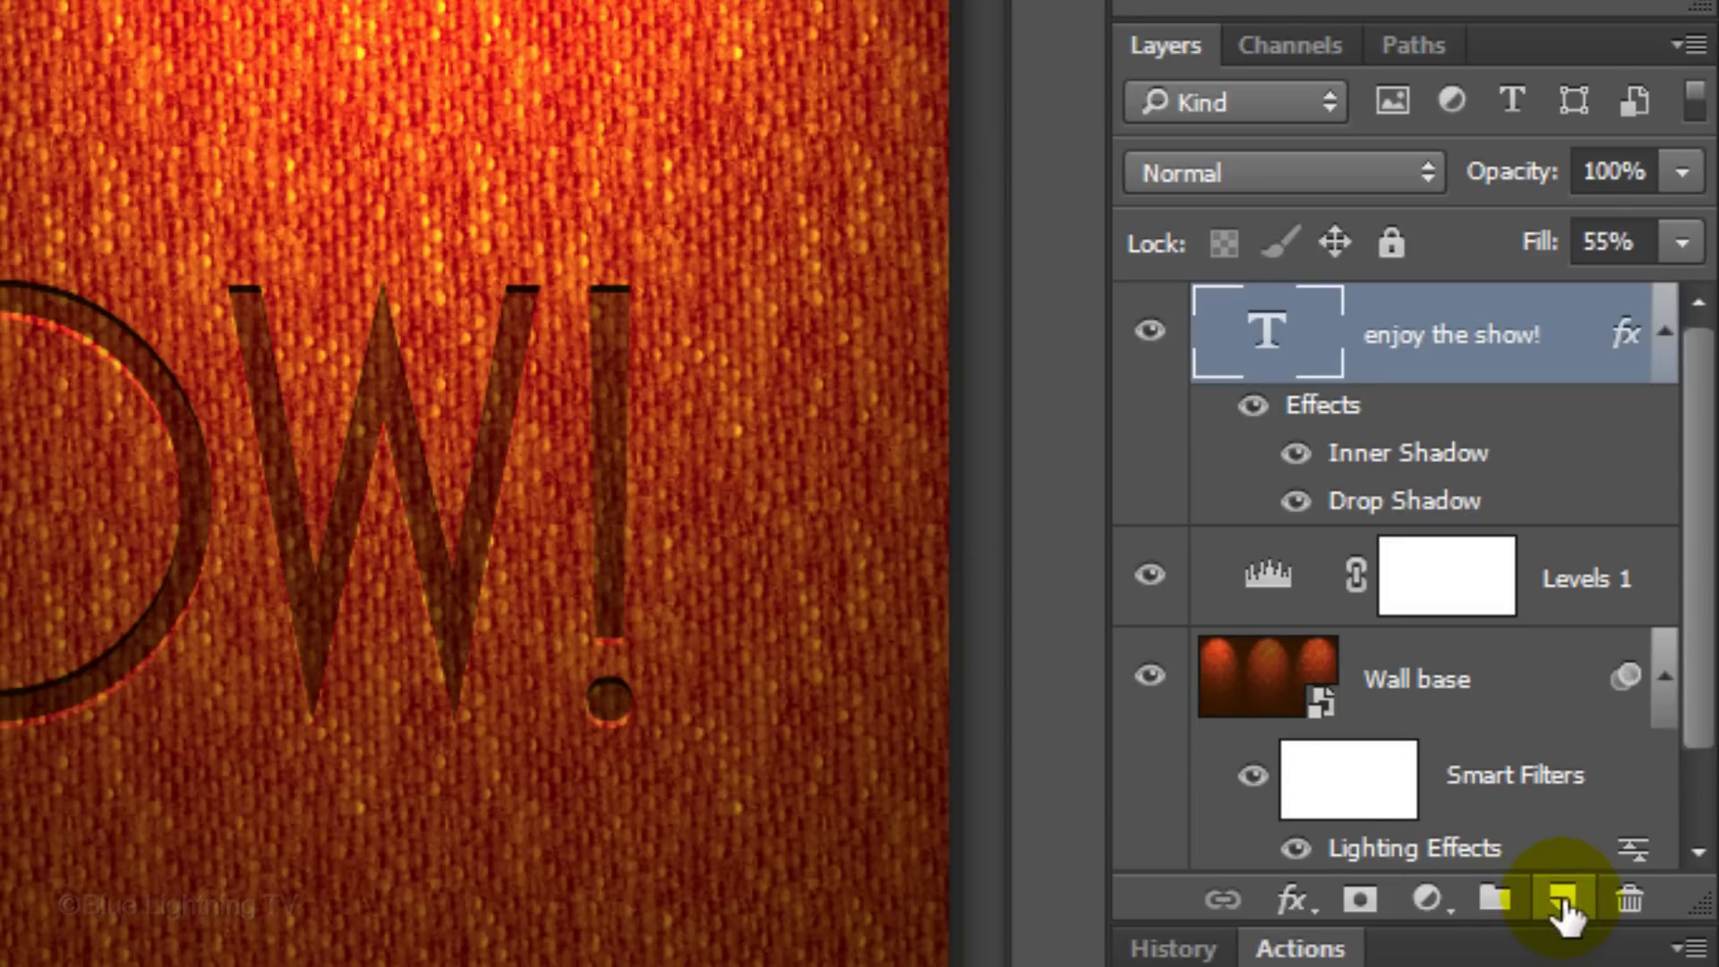
# - On a new layer, fill a thin rectangular selection above the text with black, then deselect
pyautogui.click(1562, 905)
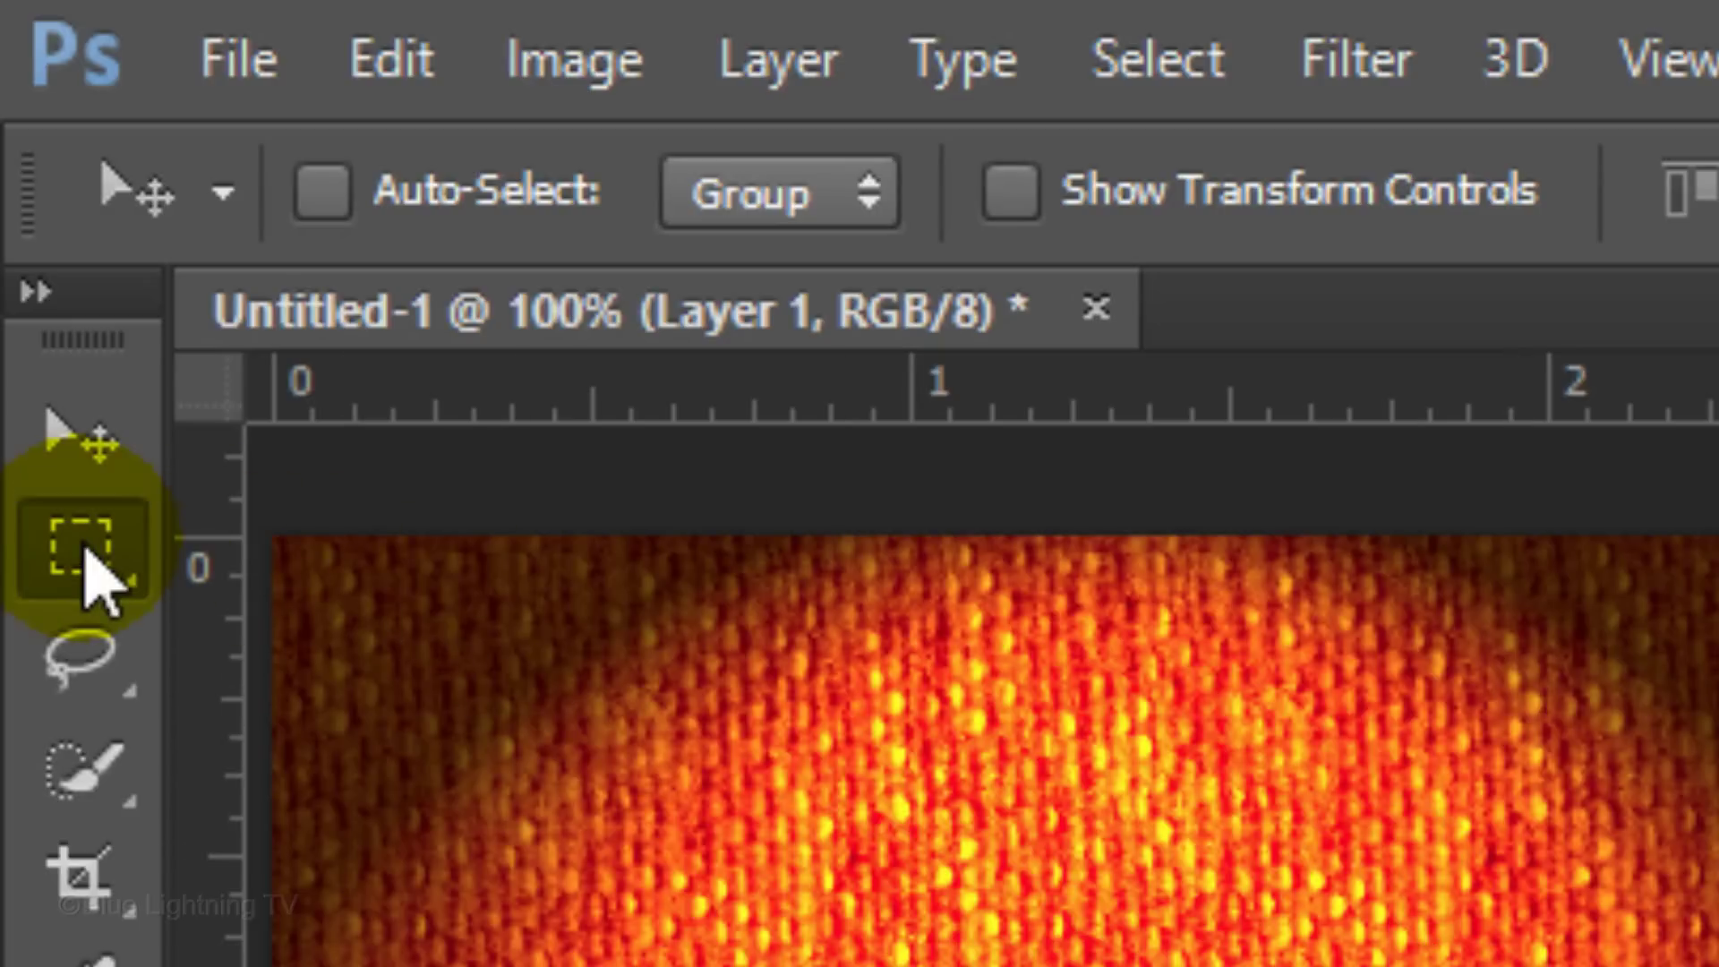
pyautogui.moveTo(88, 564); pyautogui.dragTo(354, 617)
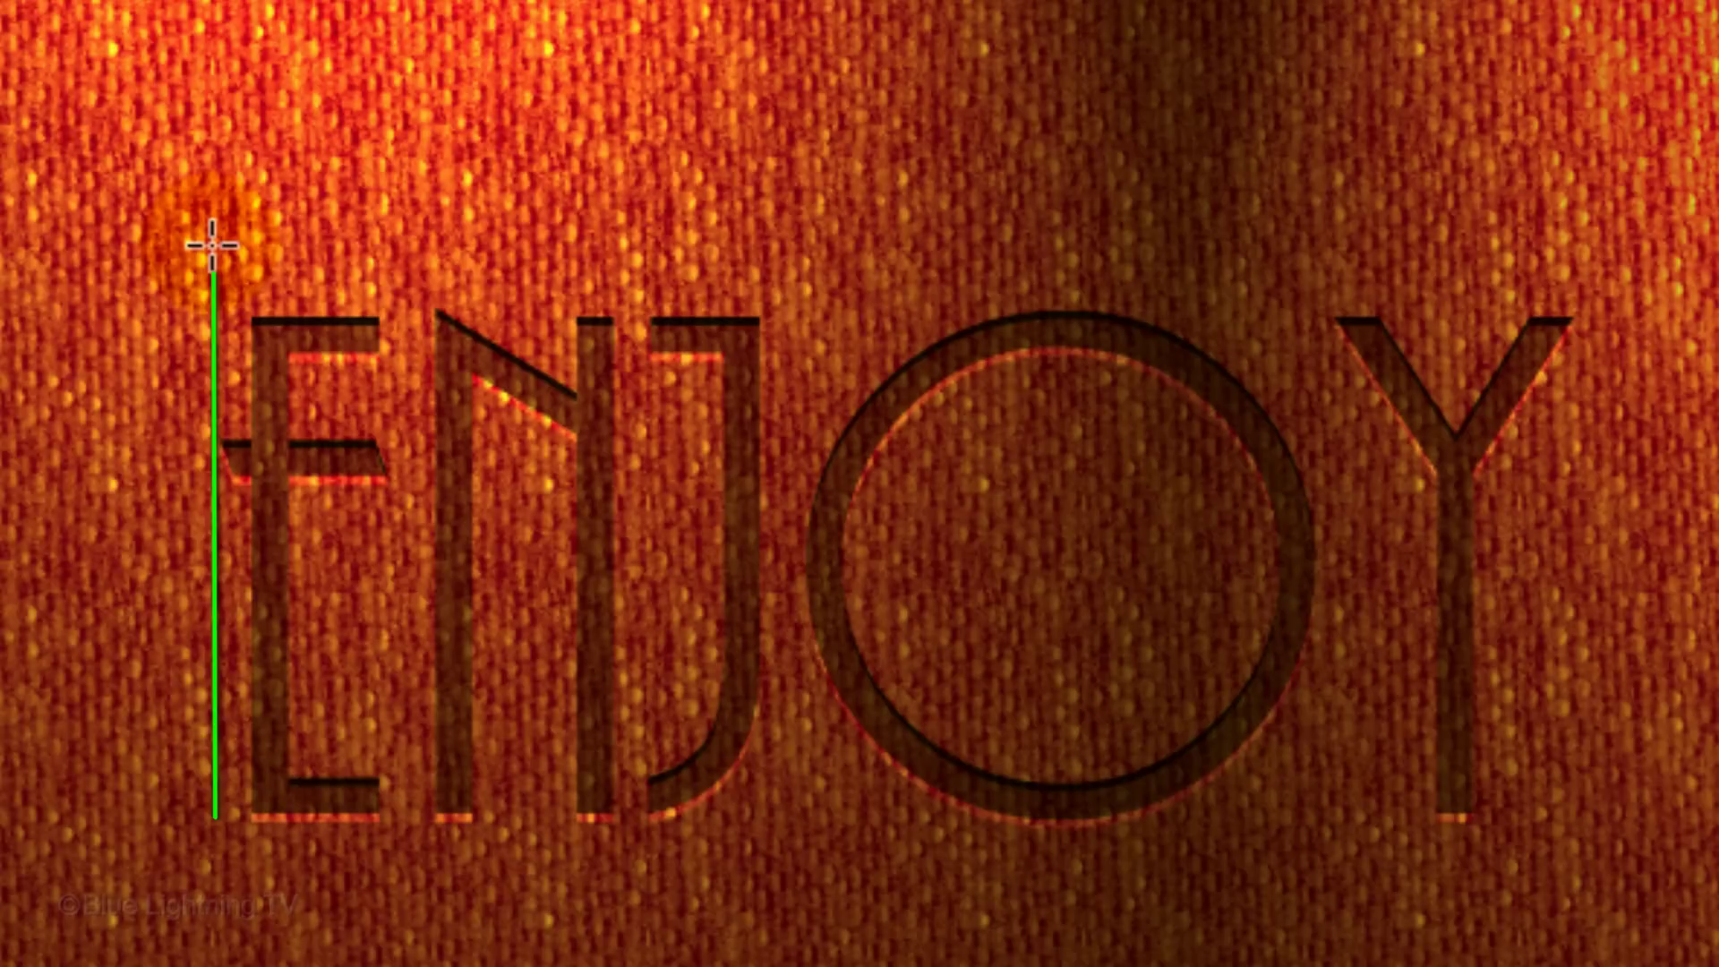
pyautogui.moveTo(212, 248); pyautogui.dragTo(1714, 962)
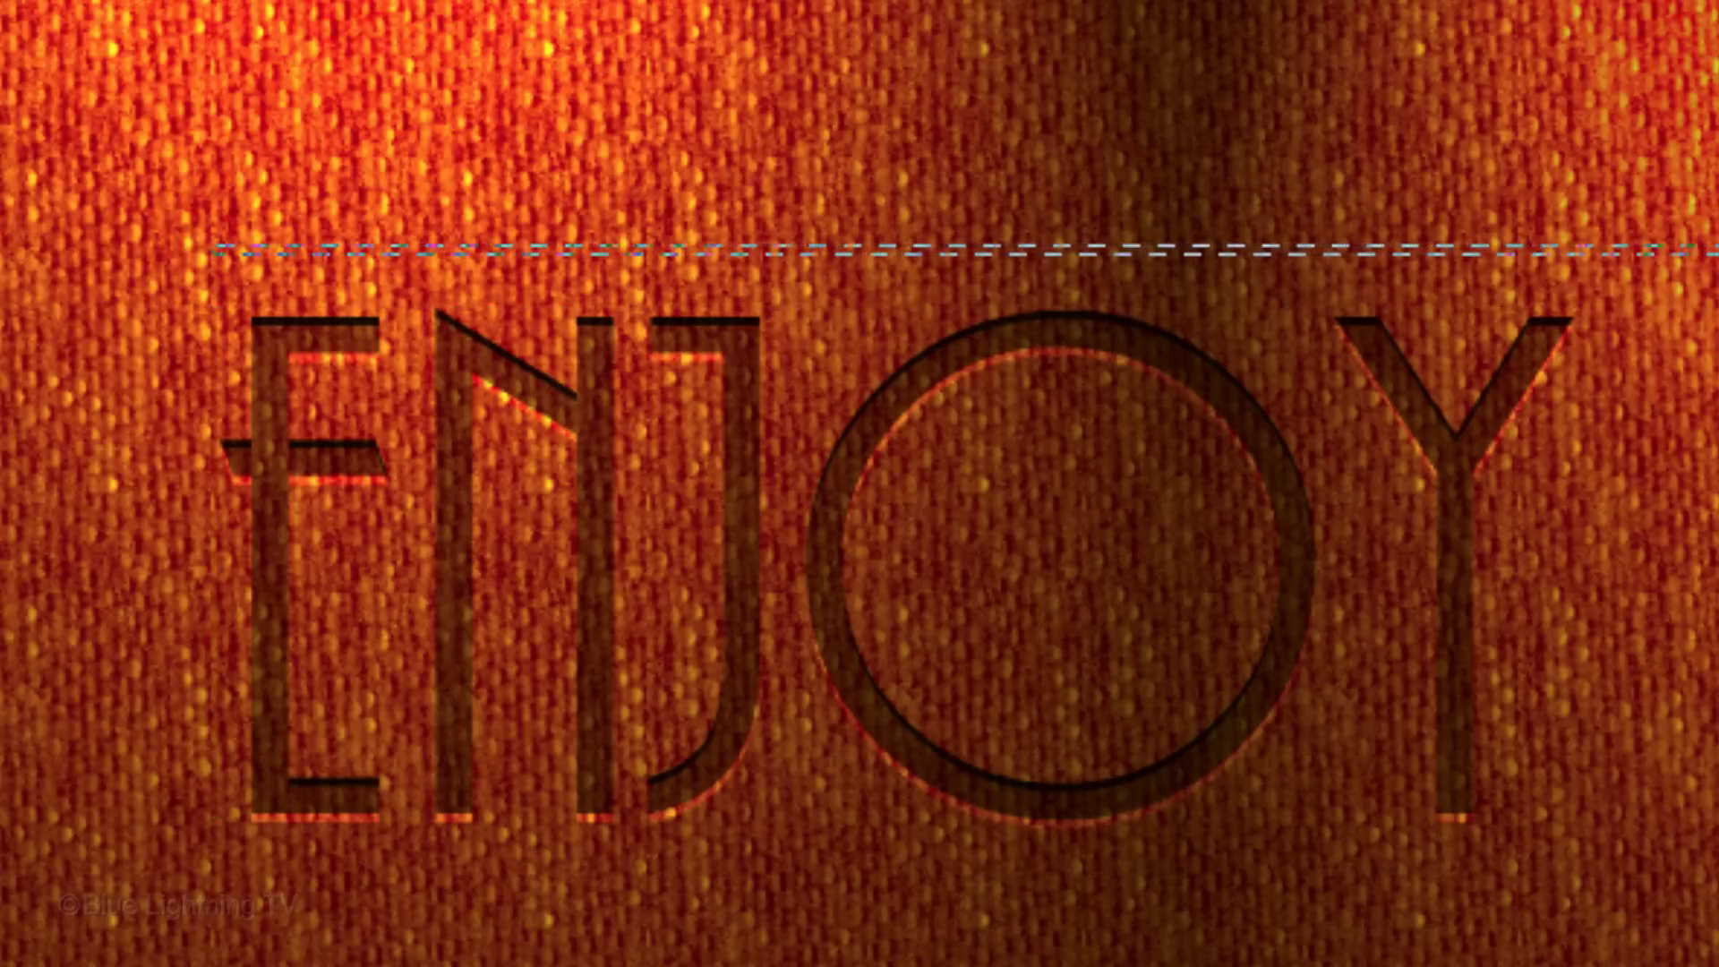
pyautogui.moveTo(1715, 255); pyautogui.dragTo(1490, 259)
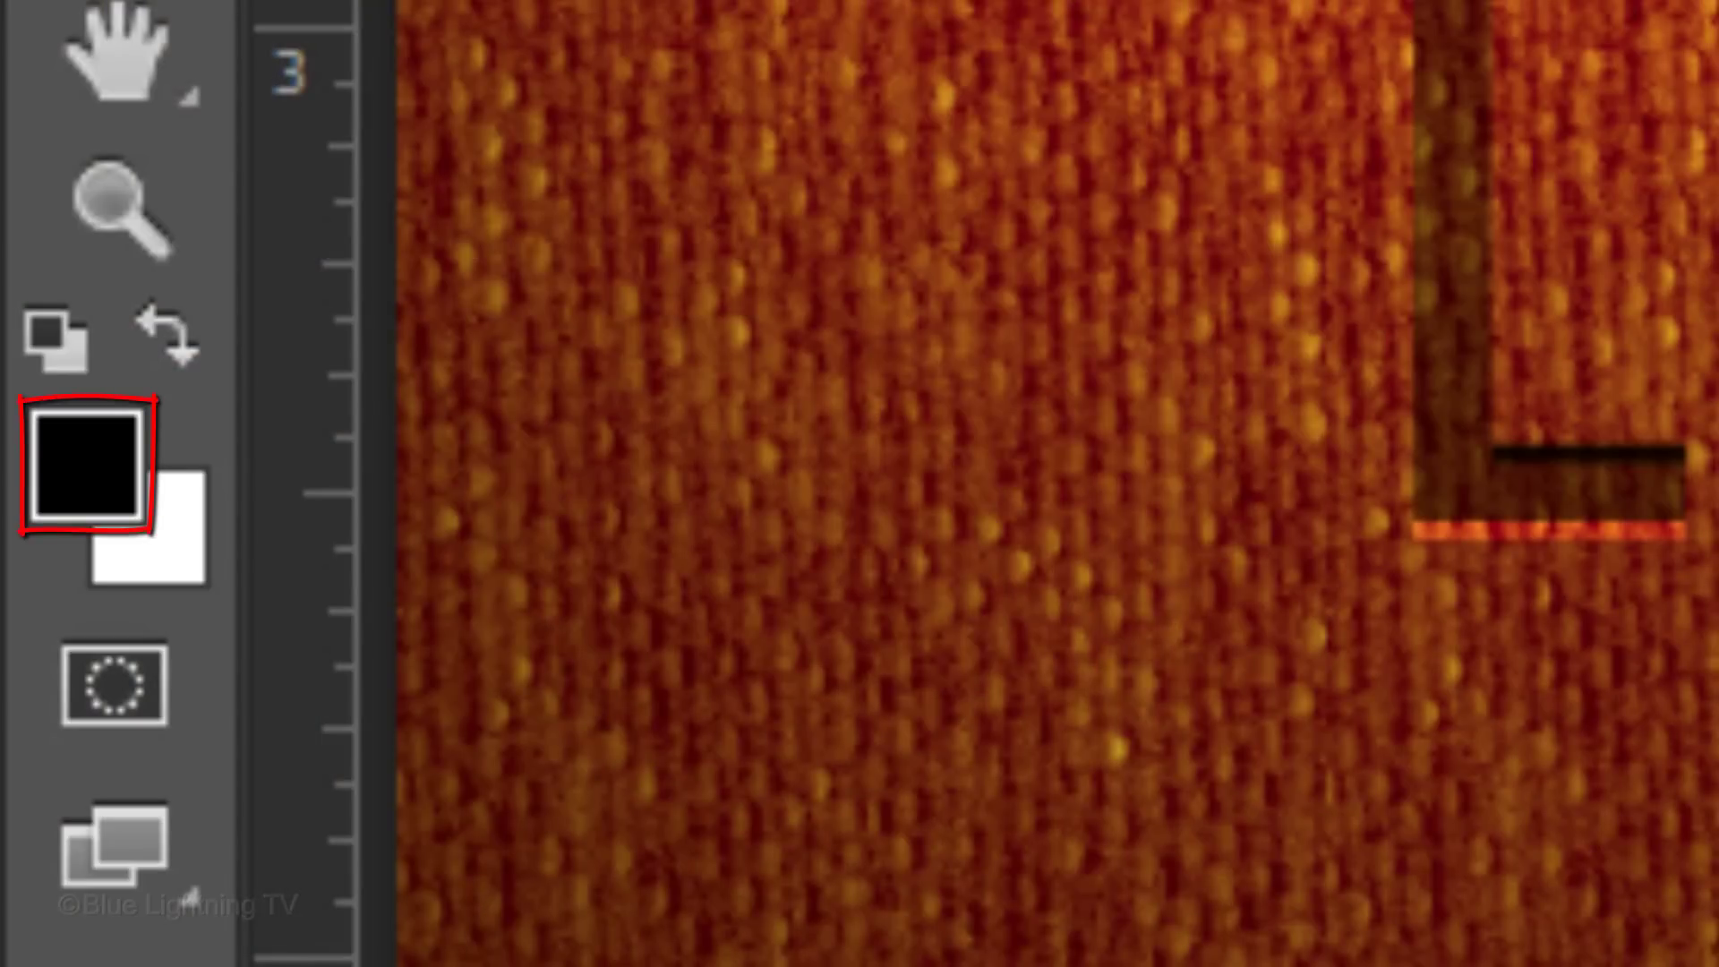
pyautogui.hotkey('alt', 'Delete')
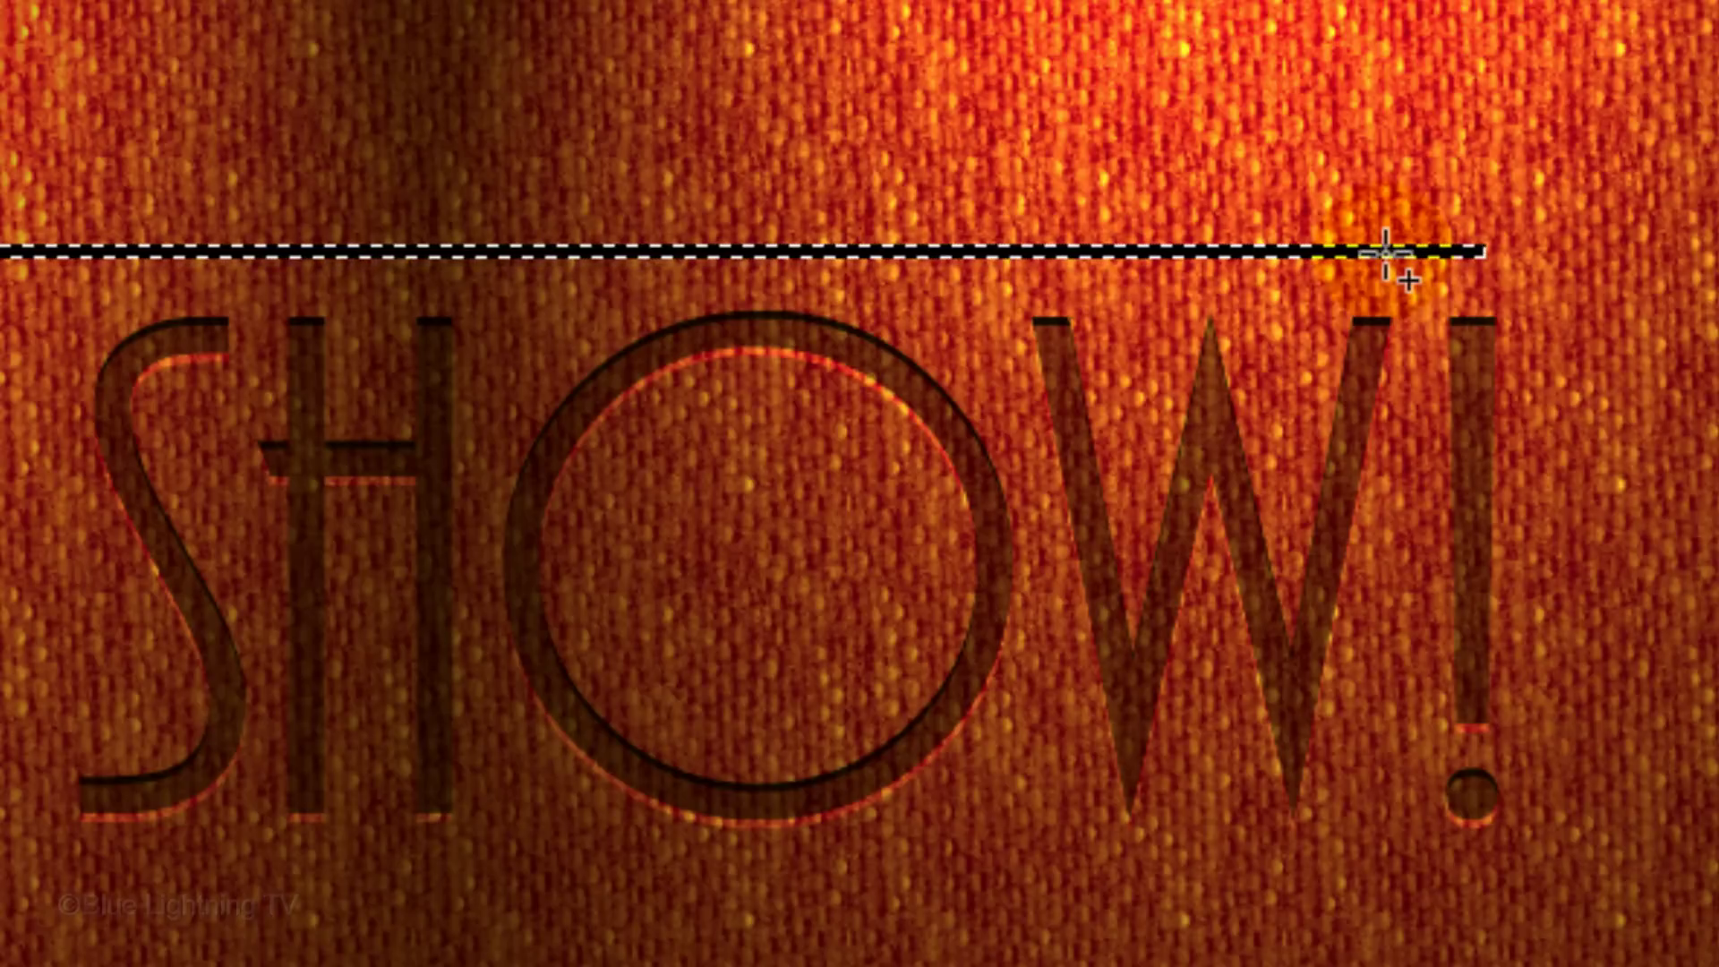
pyautogui.hotkey('ctrl', 'd')
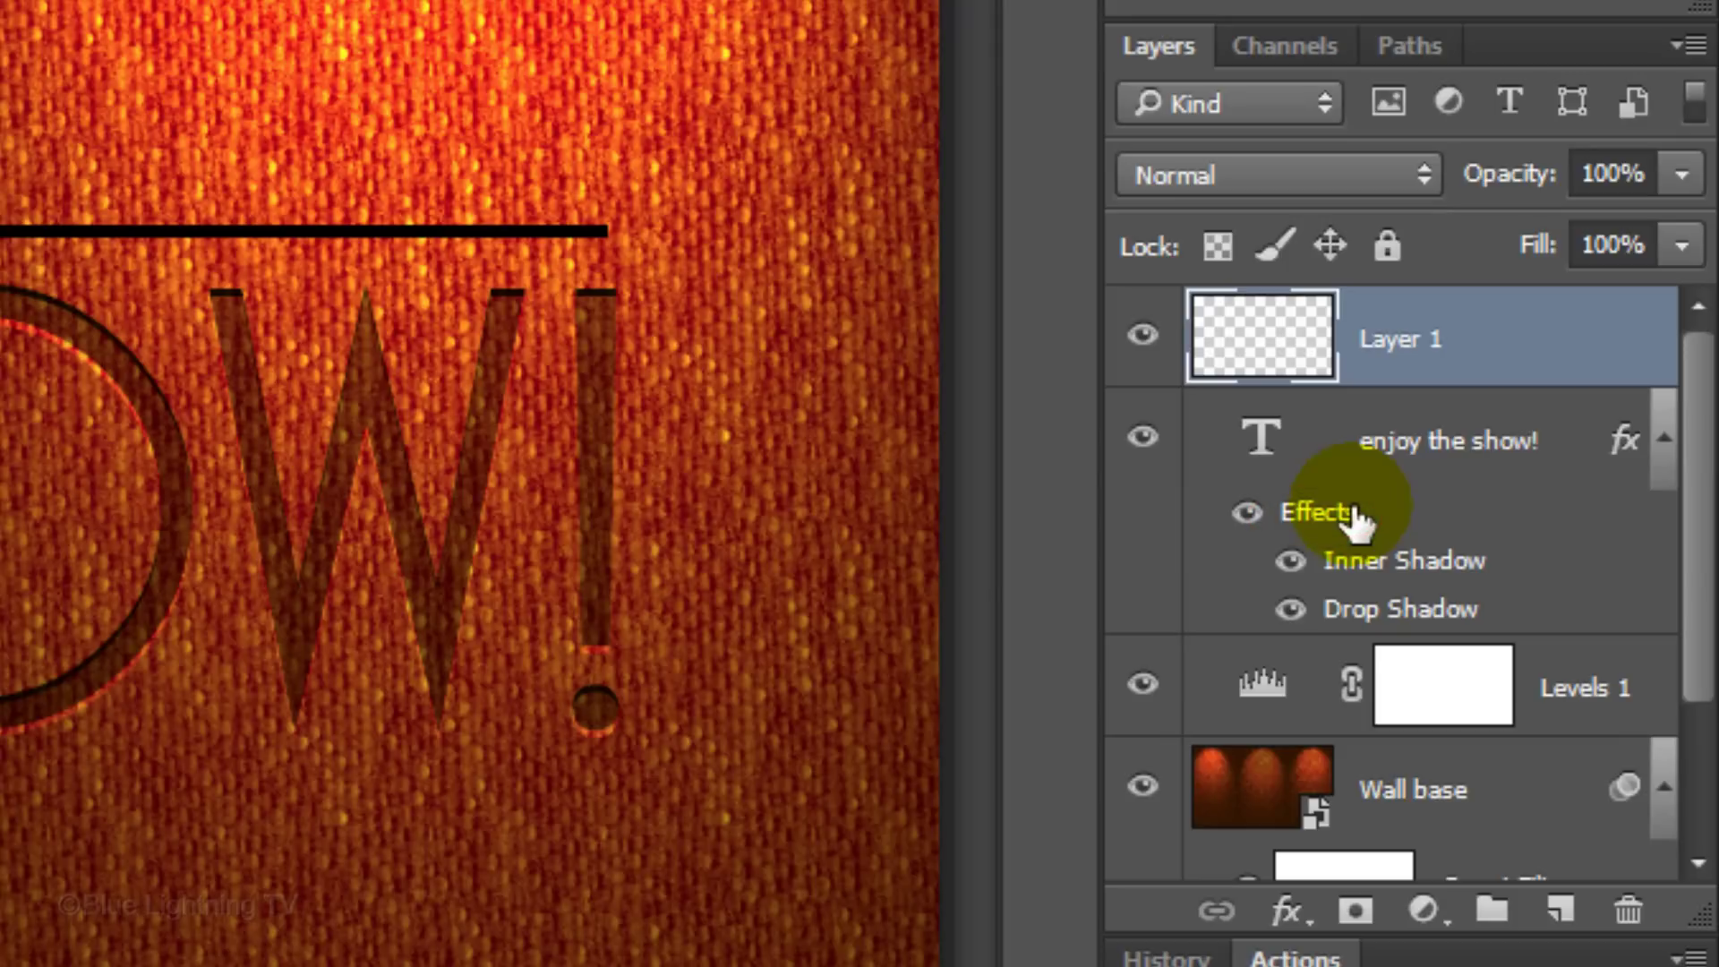
# - Copy the text's shadow effects onto the line layer and set its Fill to 0%
pyautogui.press('alt')
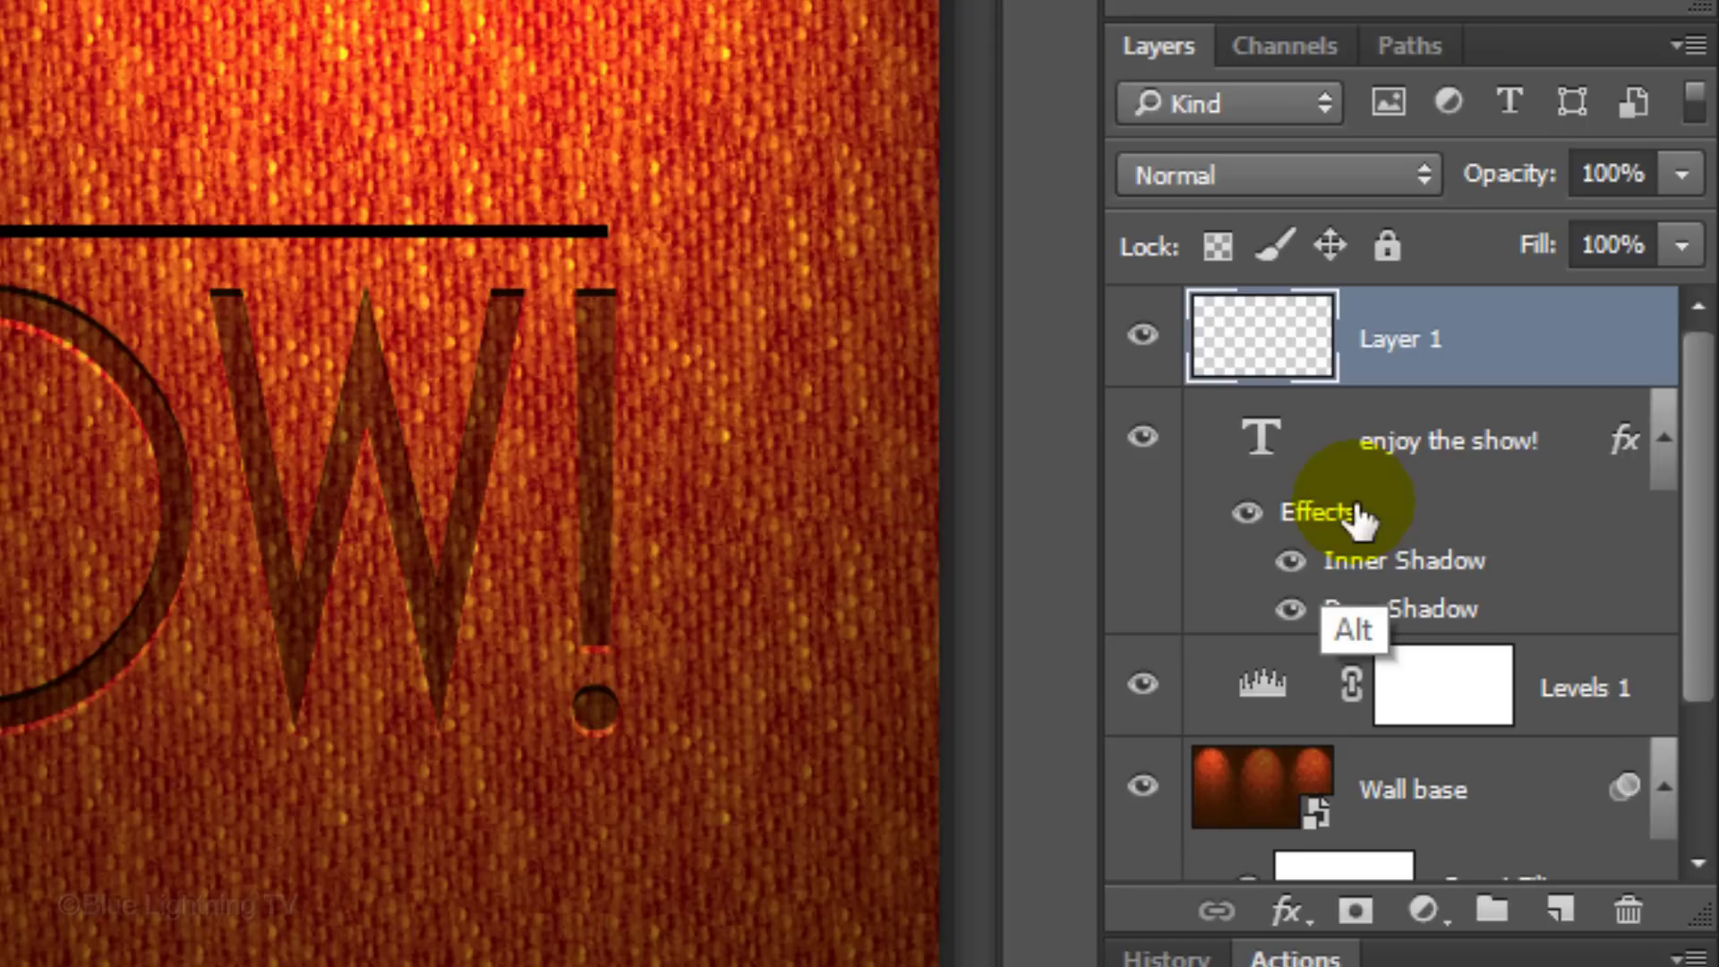
pyautogui.moveTo(1356, 517); pyautogui.dragTo(1335, 319)
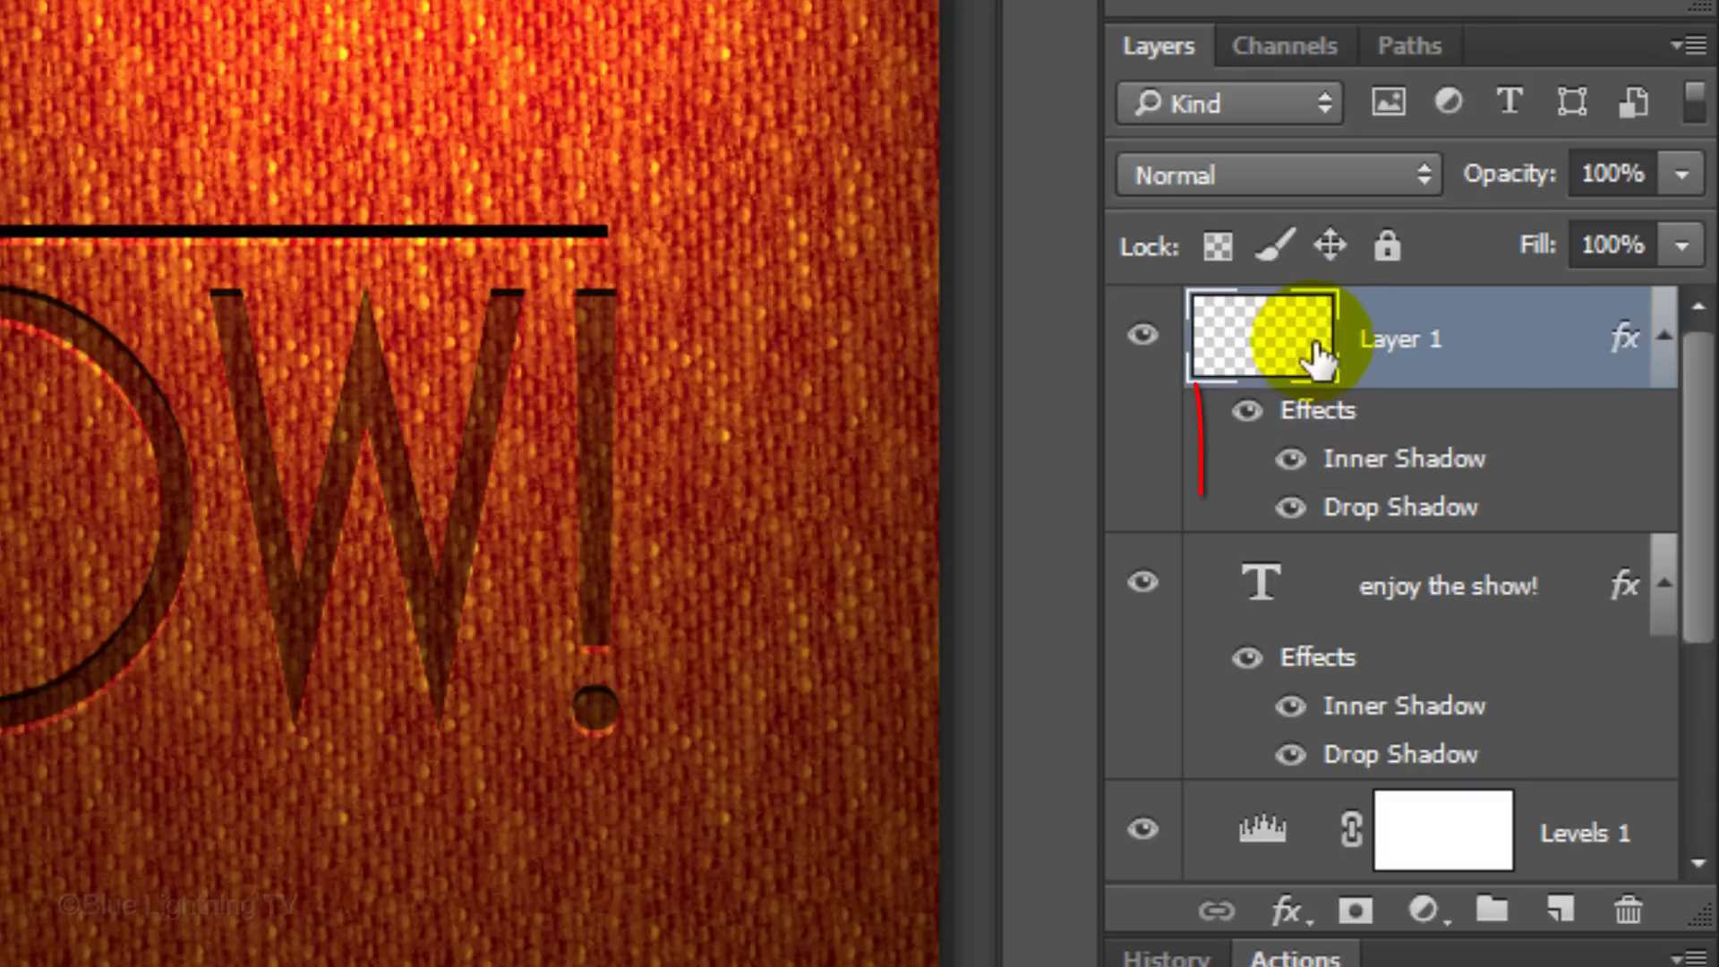
pyautogui.click(1681, 244)
pyautogui.moveTo(1674, 301)
pyautogui.mouseDown()
pyautogui.moveTo(1316, 357)
pyautogui.moveTo(1360, 469)
pyautogui.mouseUp()
# - Change the line's Inner Shadow opacity to 60 and Drop Shadow distance to 2
pyautogui.doubleClick(1361, 470)
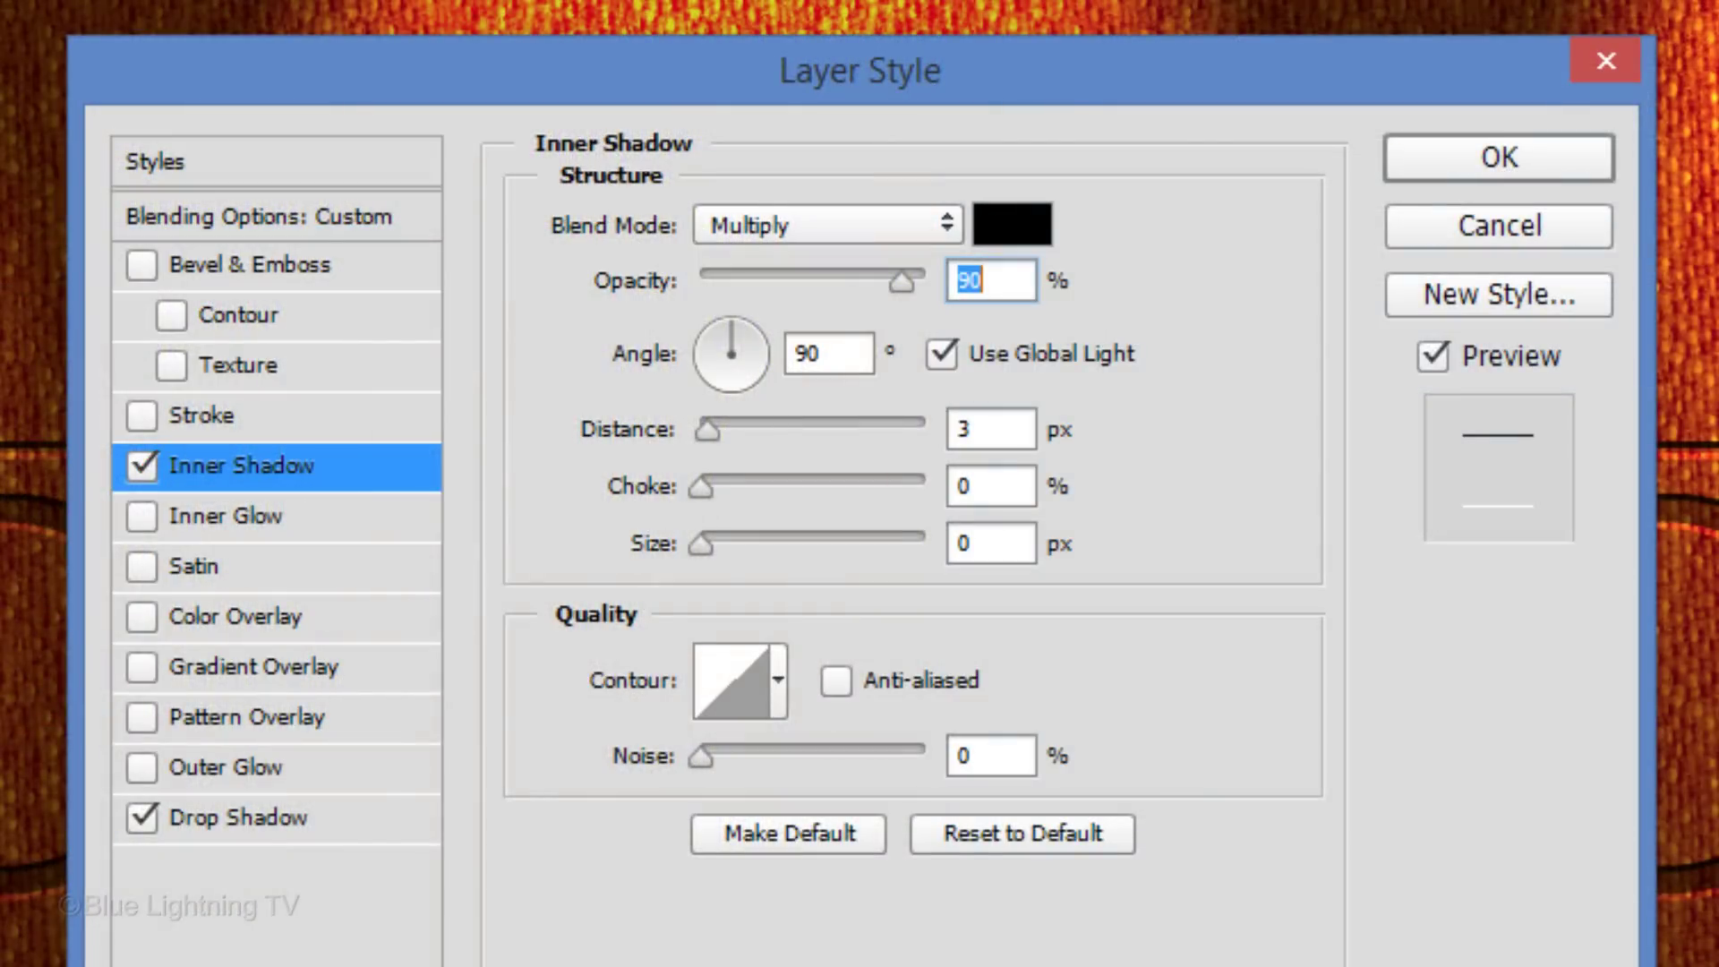
pyautogui.write('60')
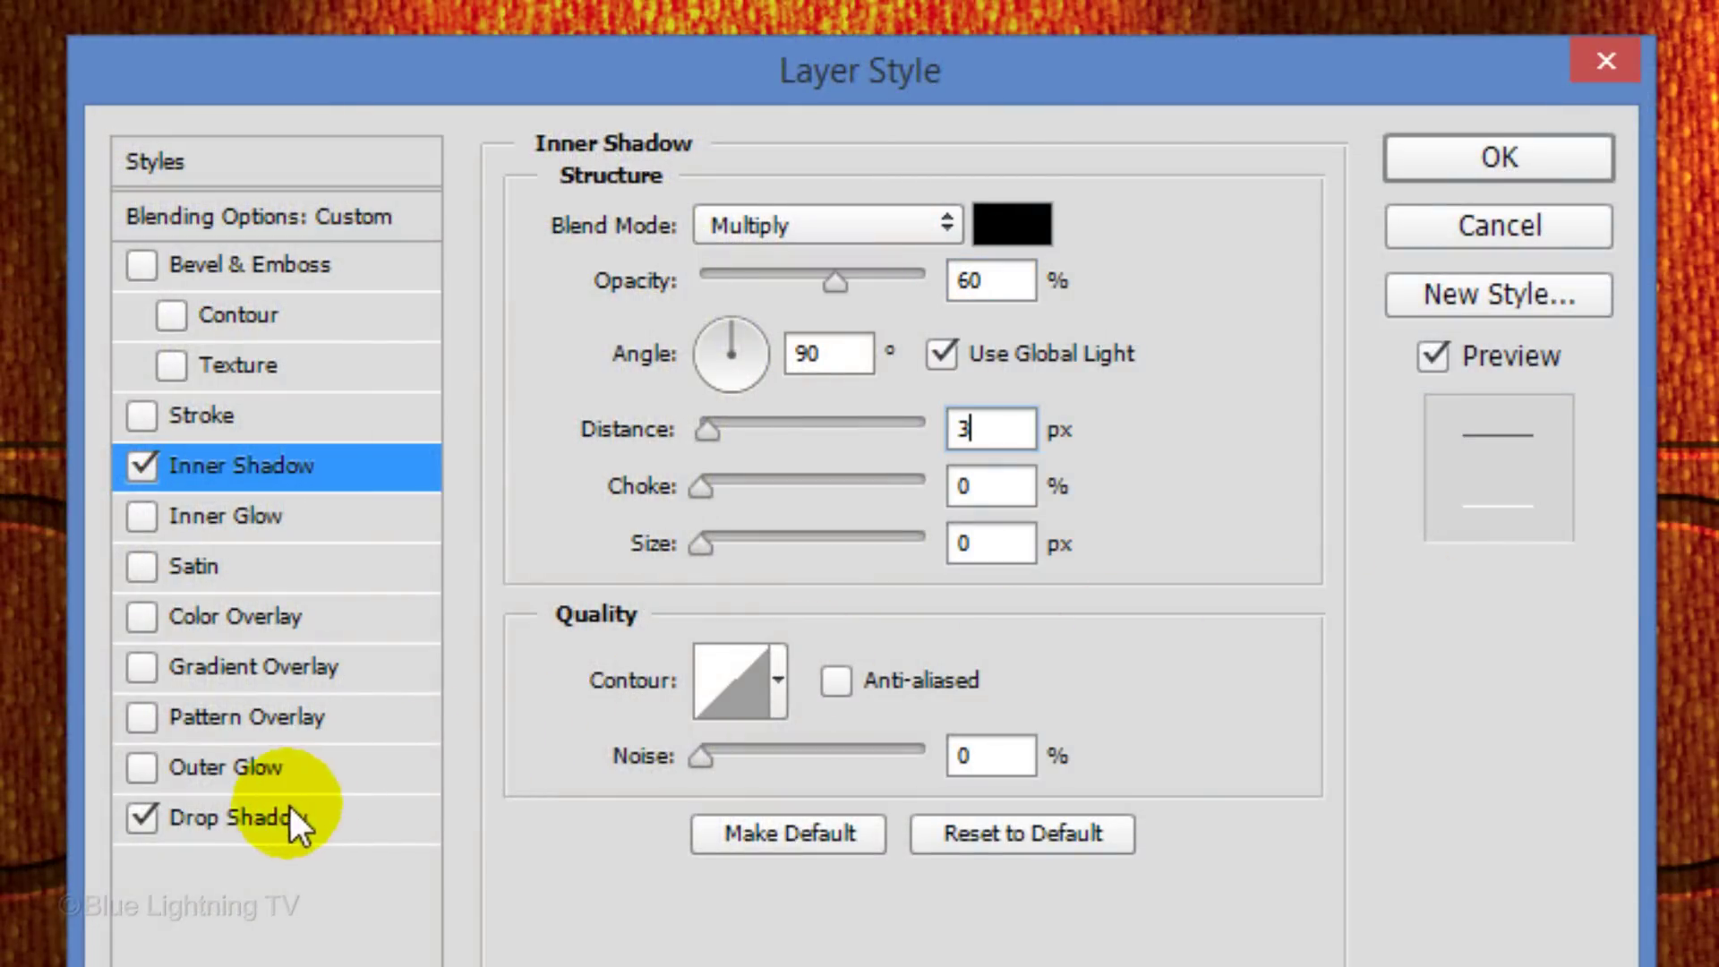
pyautogui.click(277, 816)
pyautogui.doubleClick(985, 431)
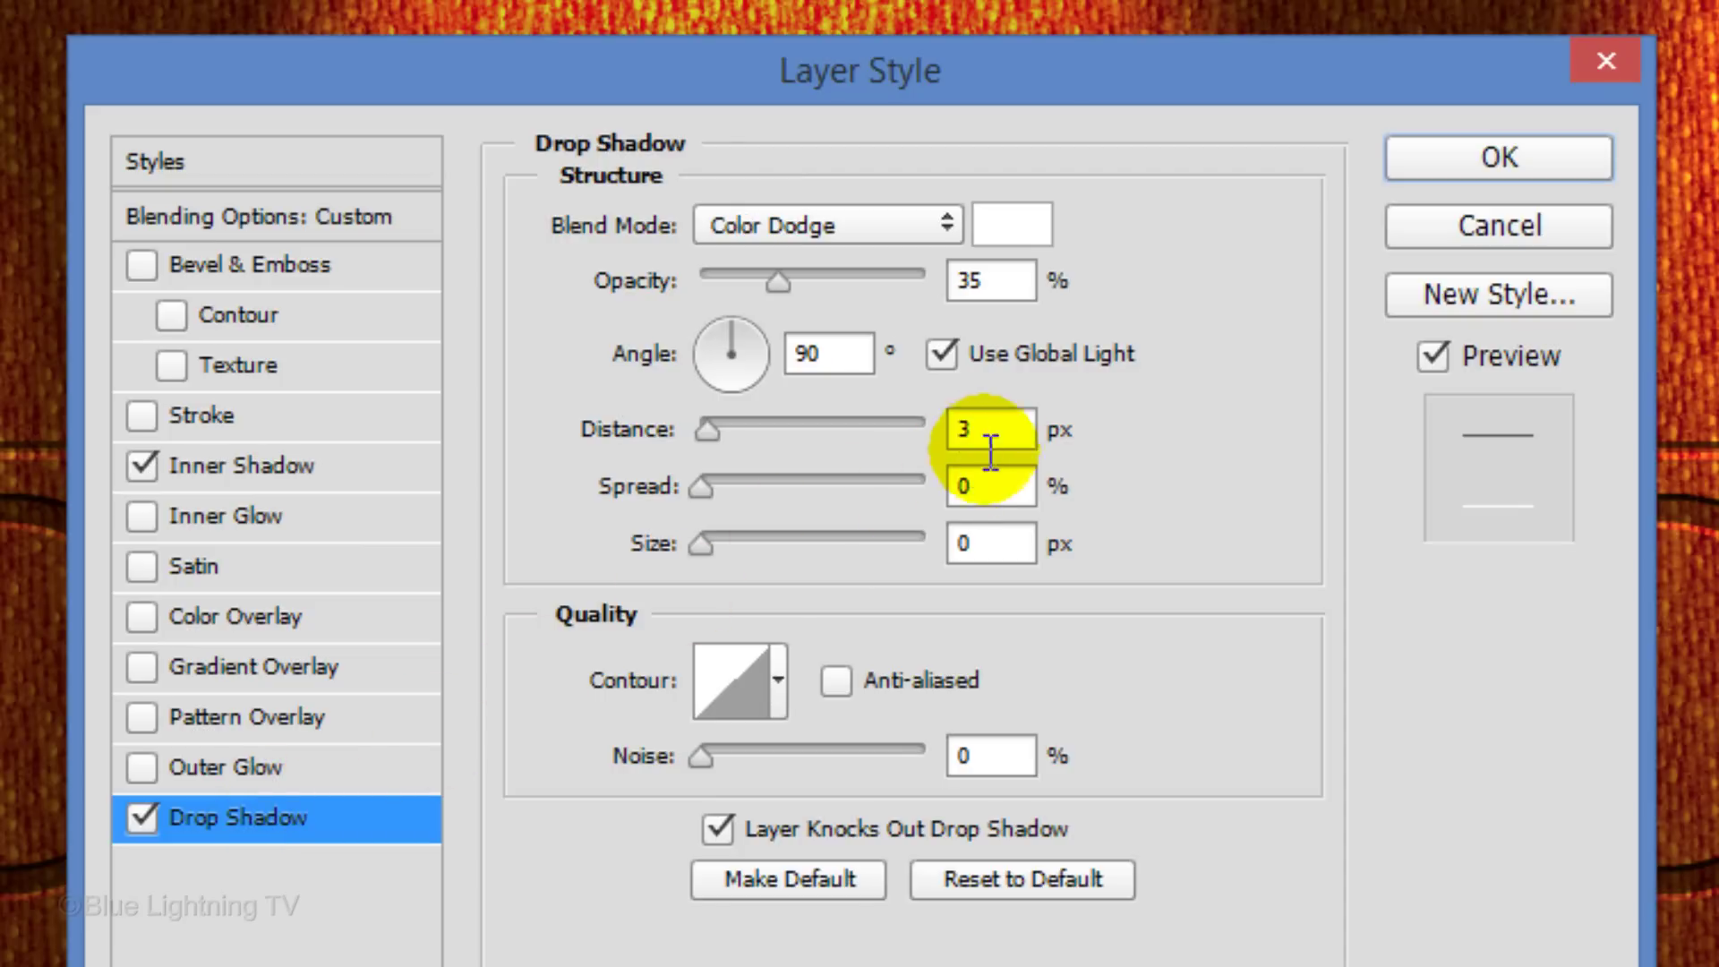
pyautogui.write('2')
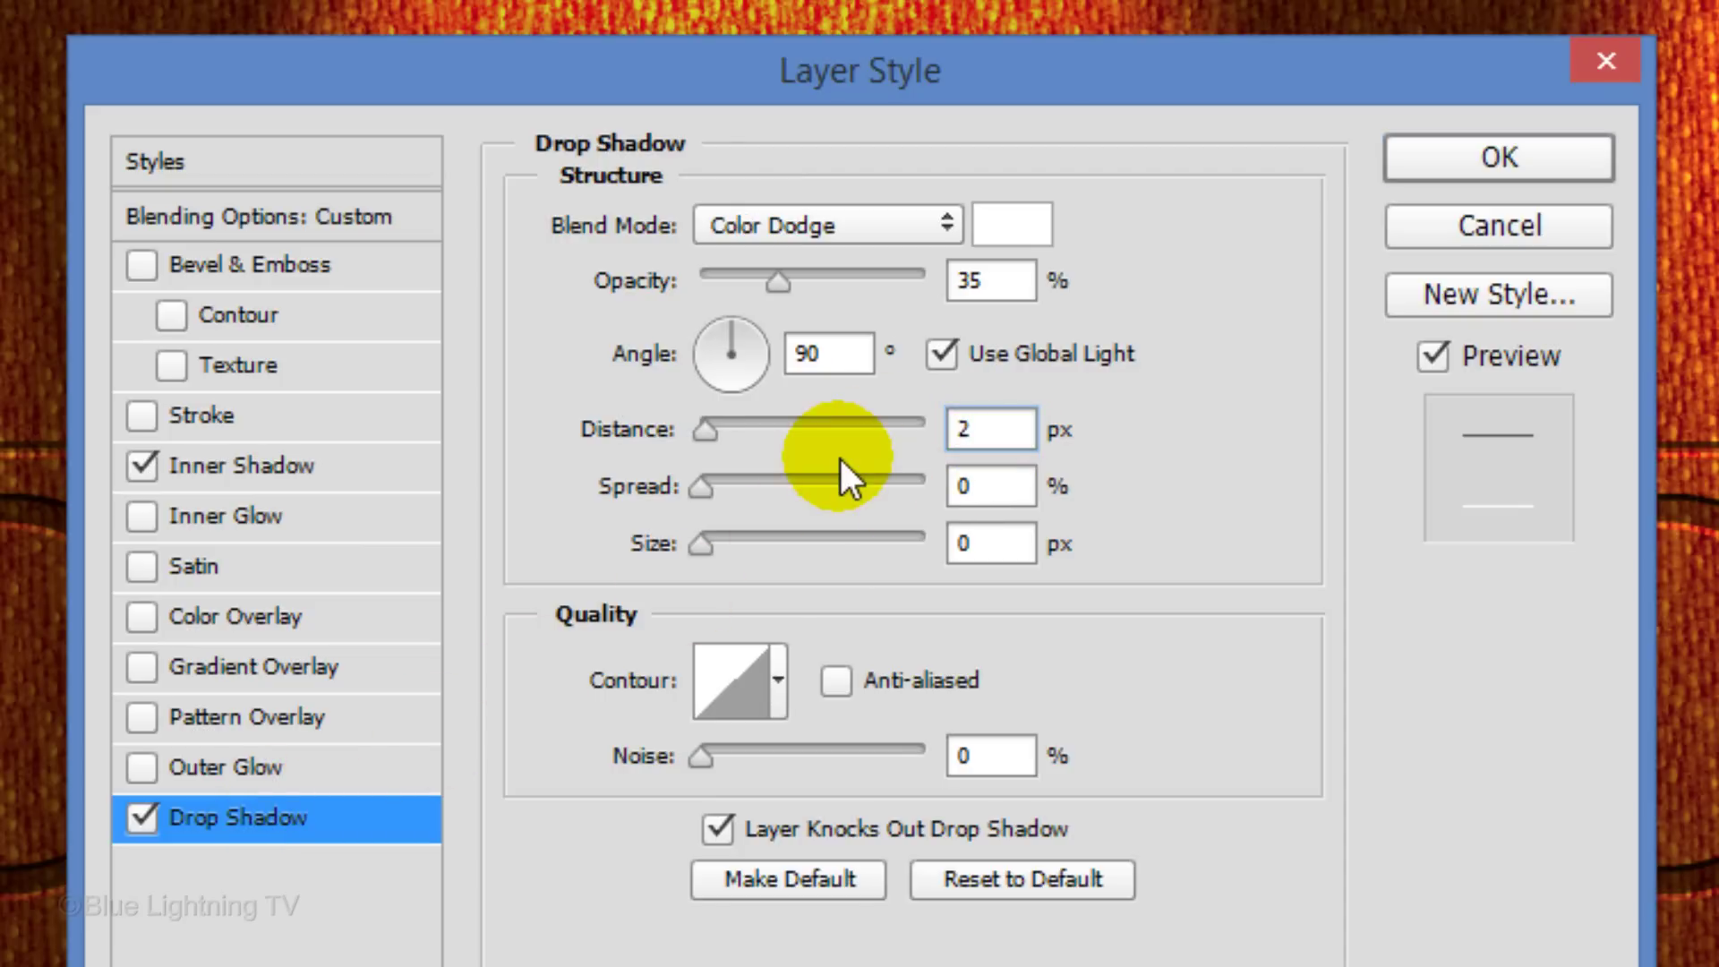
pyautogui.click(1486, 162)
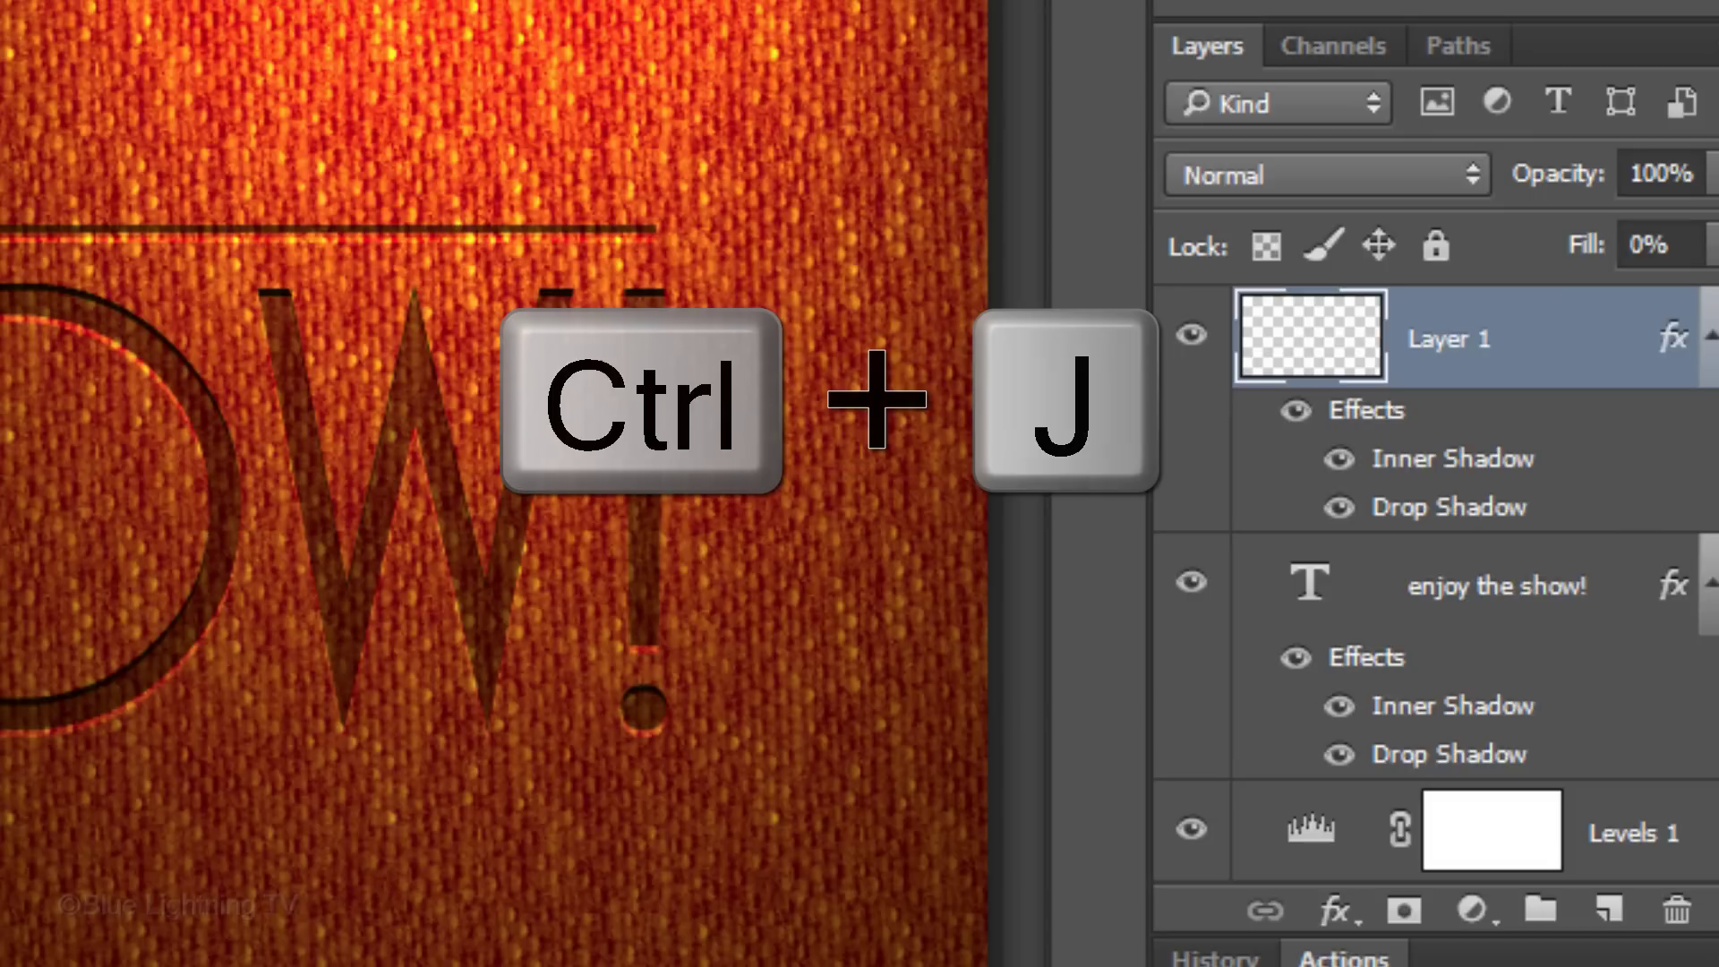
# - Duplicate the line, move the copy straight down below the text, and add another copy slightly lower
pyautogui.hotkey('ctrl', 'j')
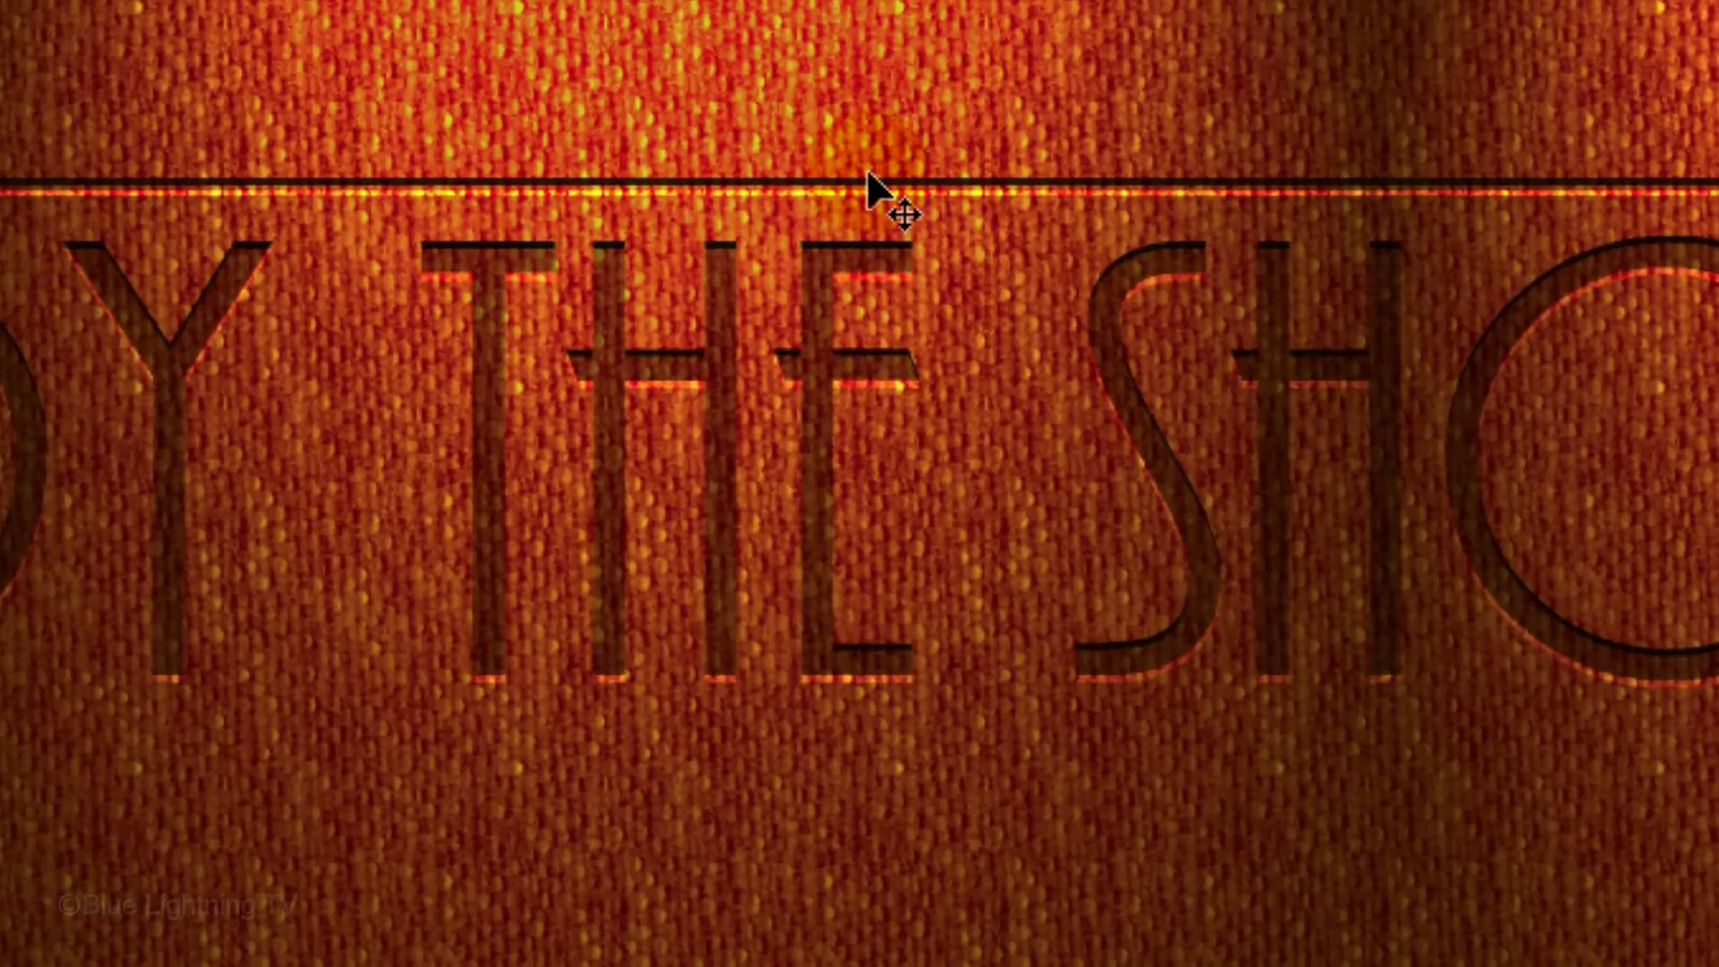
pyautogui.press('shift')
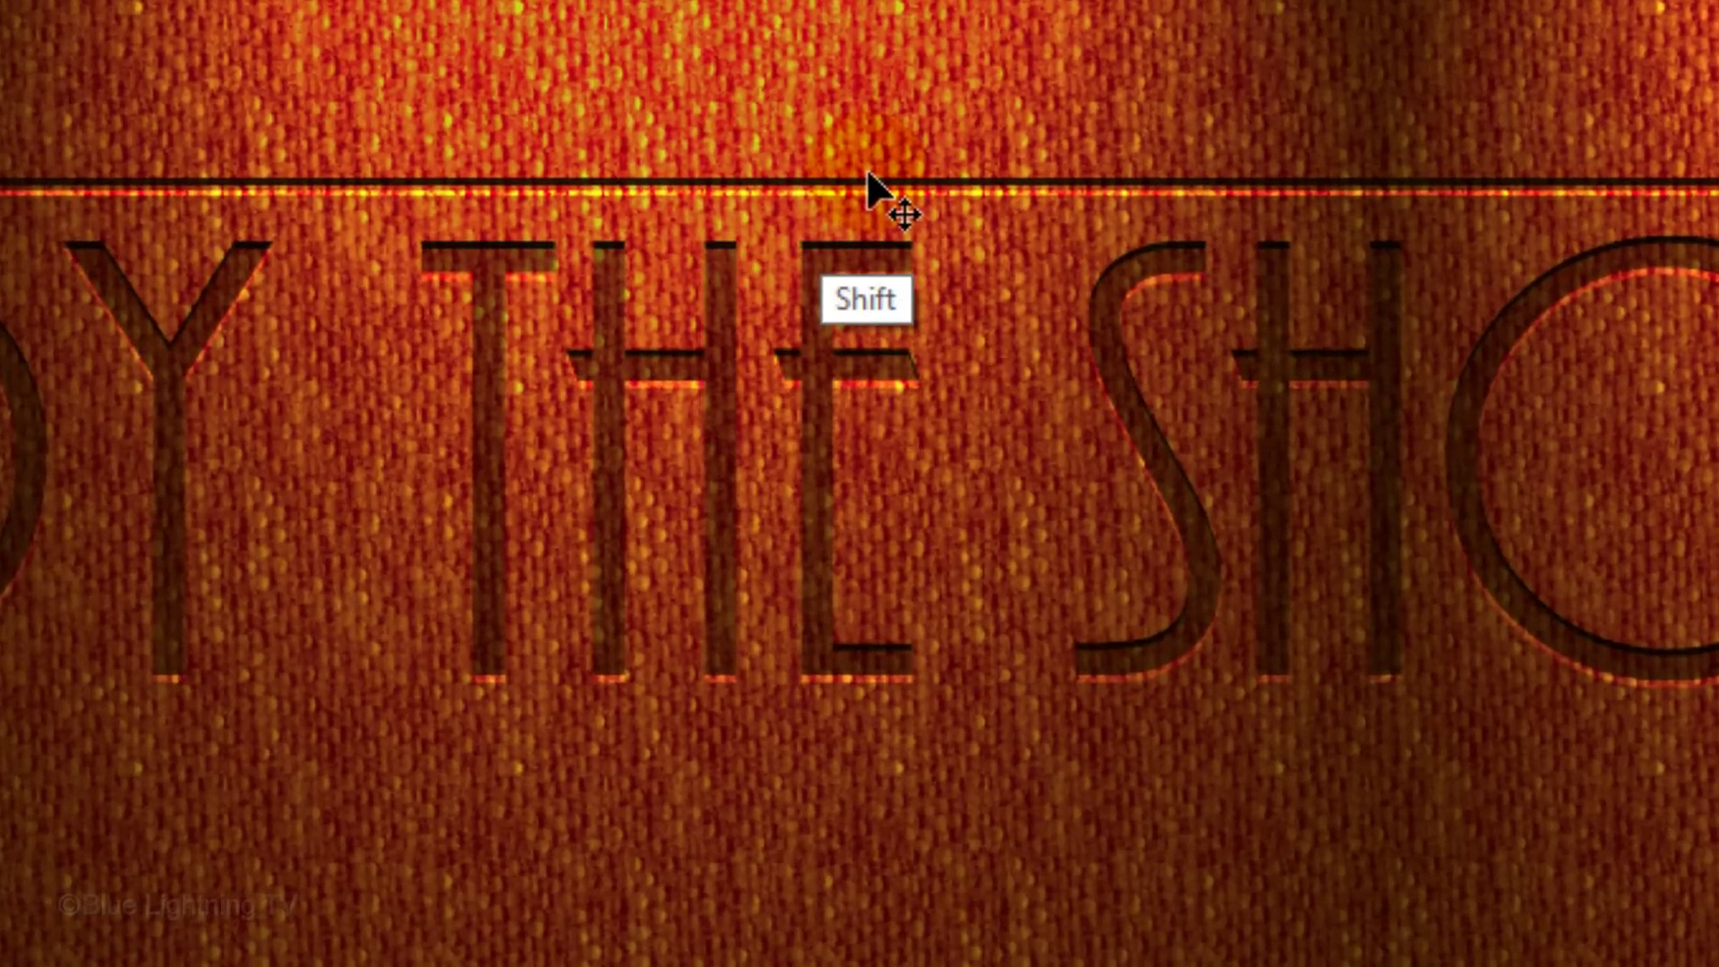
pyautogui.moveTo(866, 168); pyautogui.dragTo(818, 732)
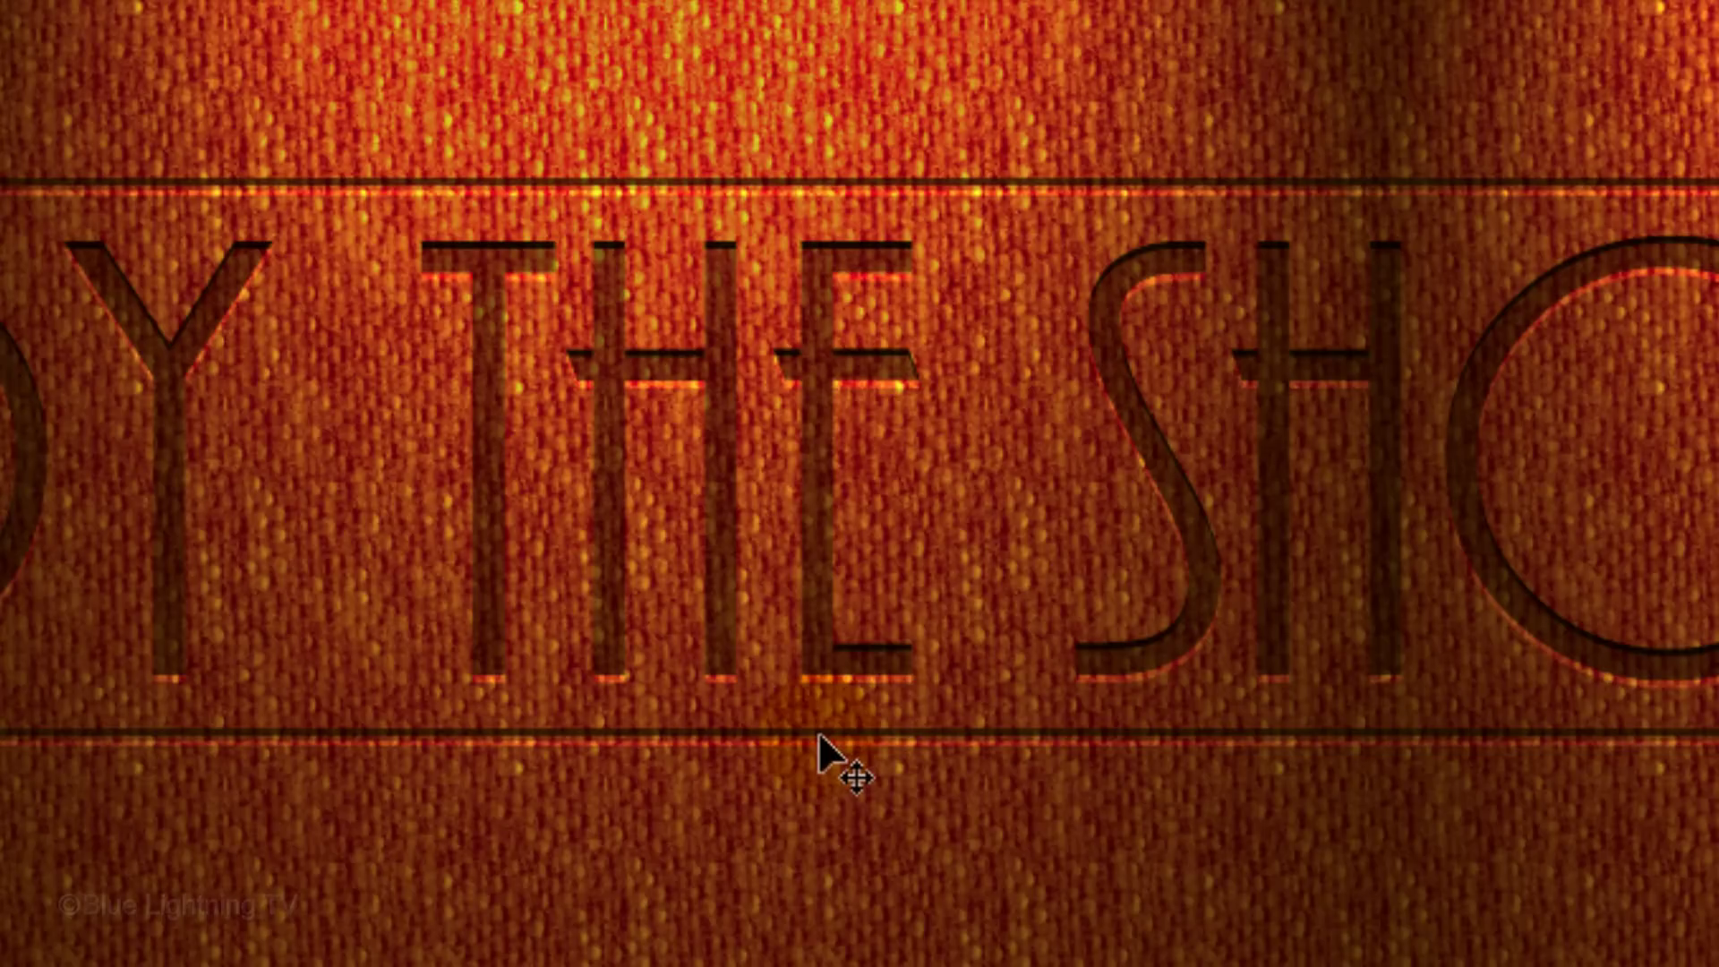
pyautogui.hotkey('ctrl', 'j')
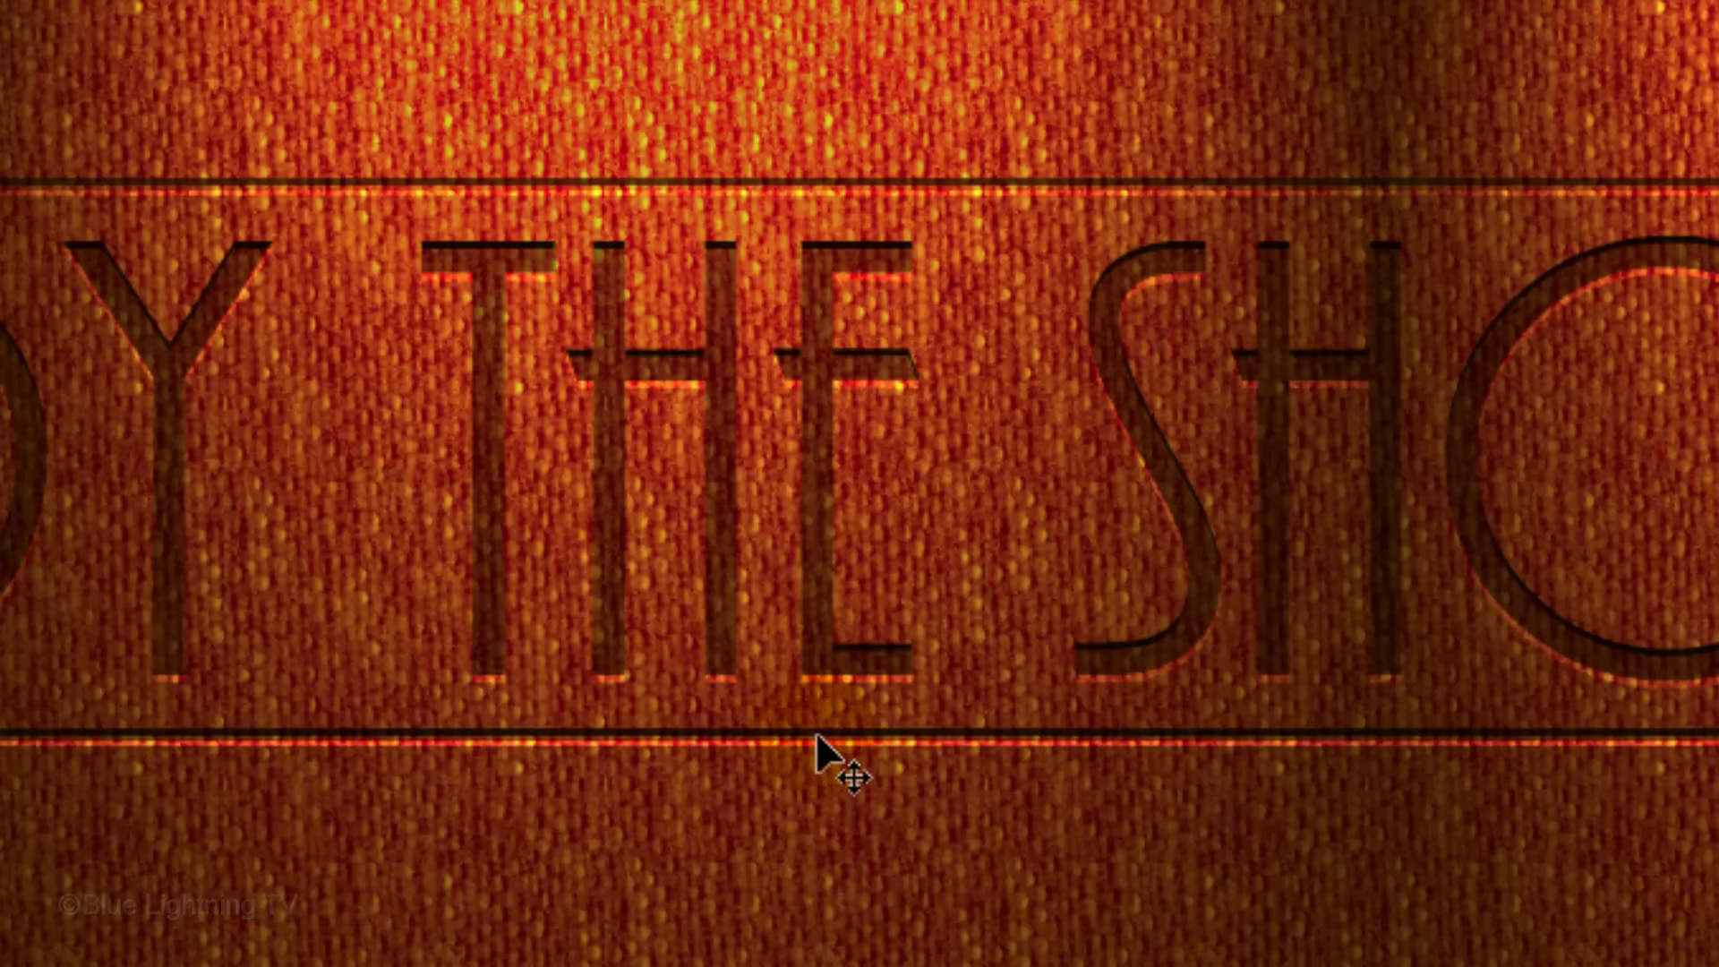
pyautogui.moveTo(803, 741); pyautogui.dragTo(808, 795)
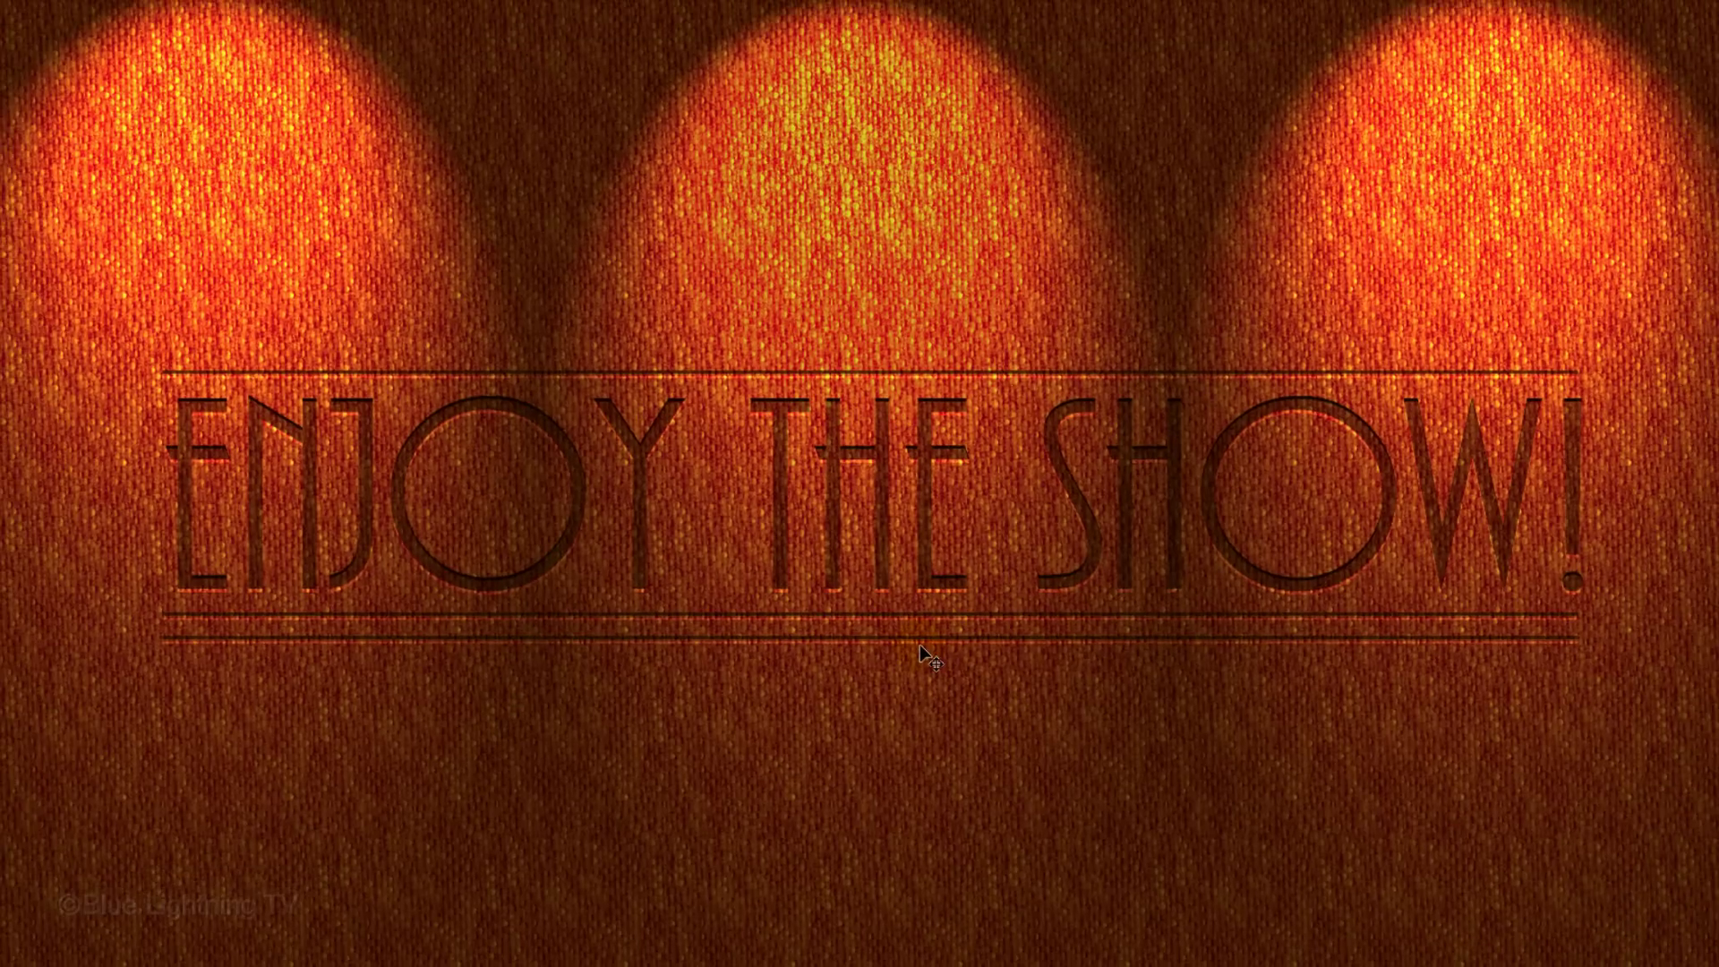
# - Resize the lowest line to 60% width with Free Transform
pyautogui.hotkey('ctrl', 't')
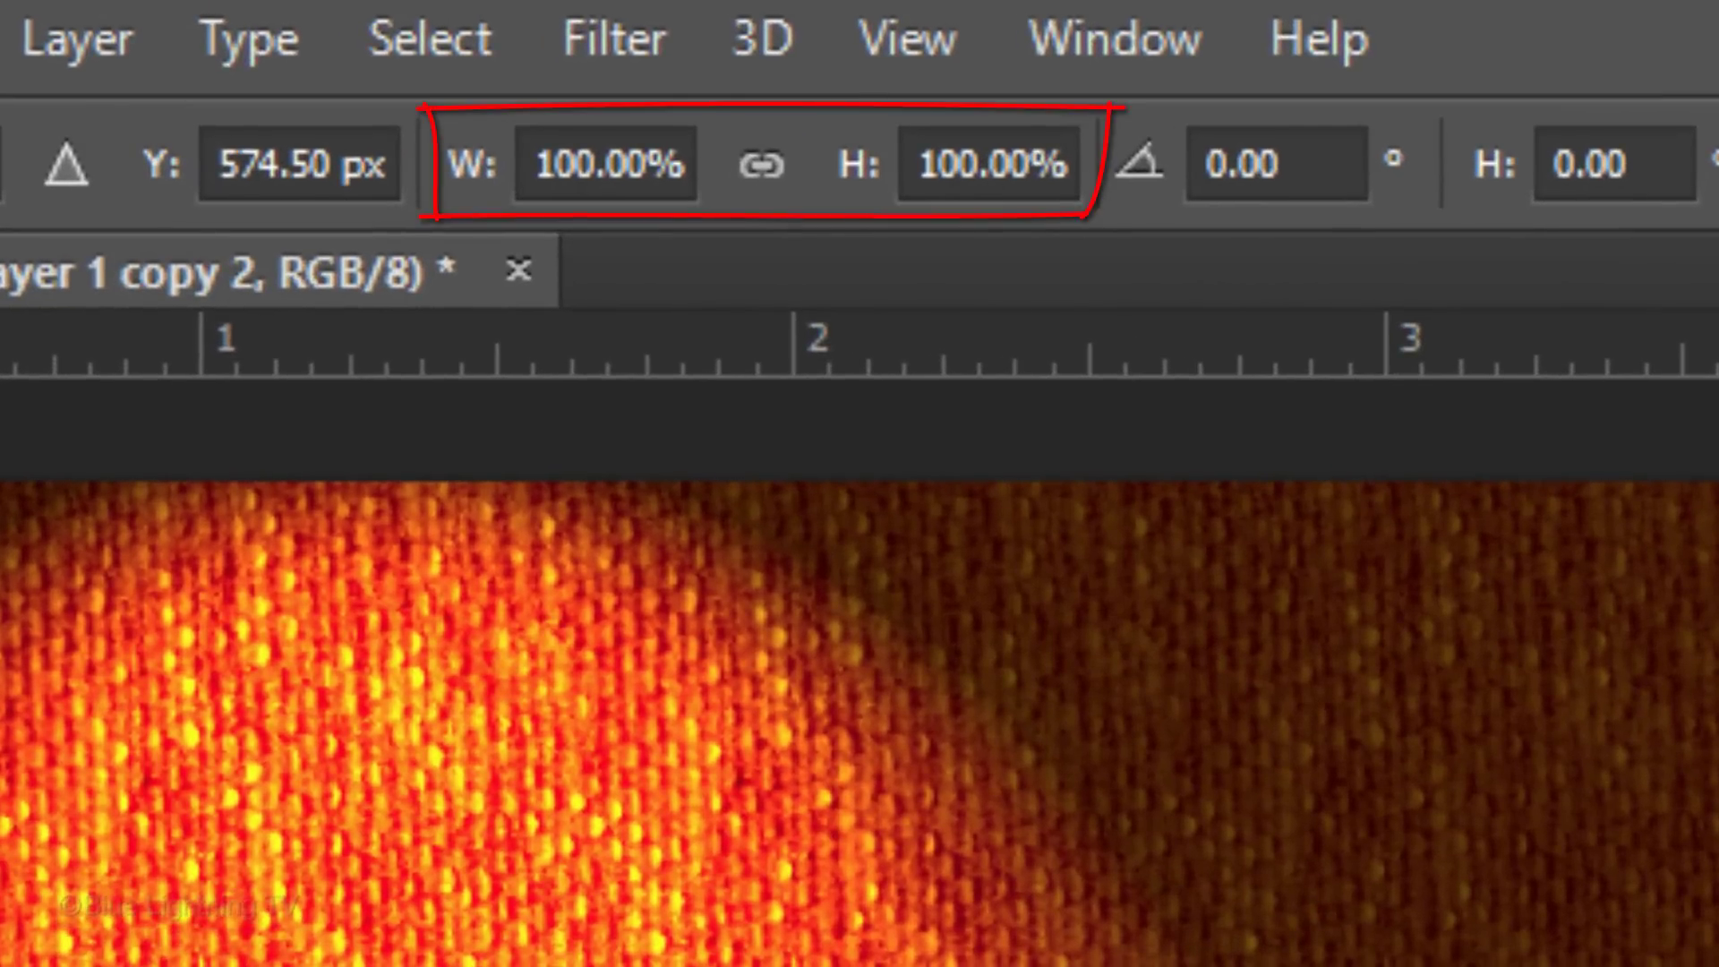
pyautogui.click(605, 164)
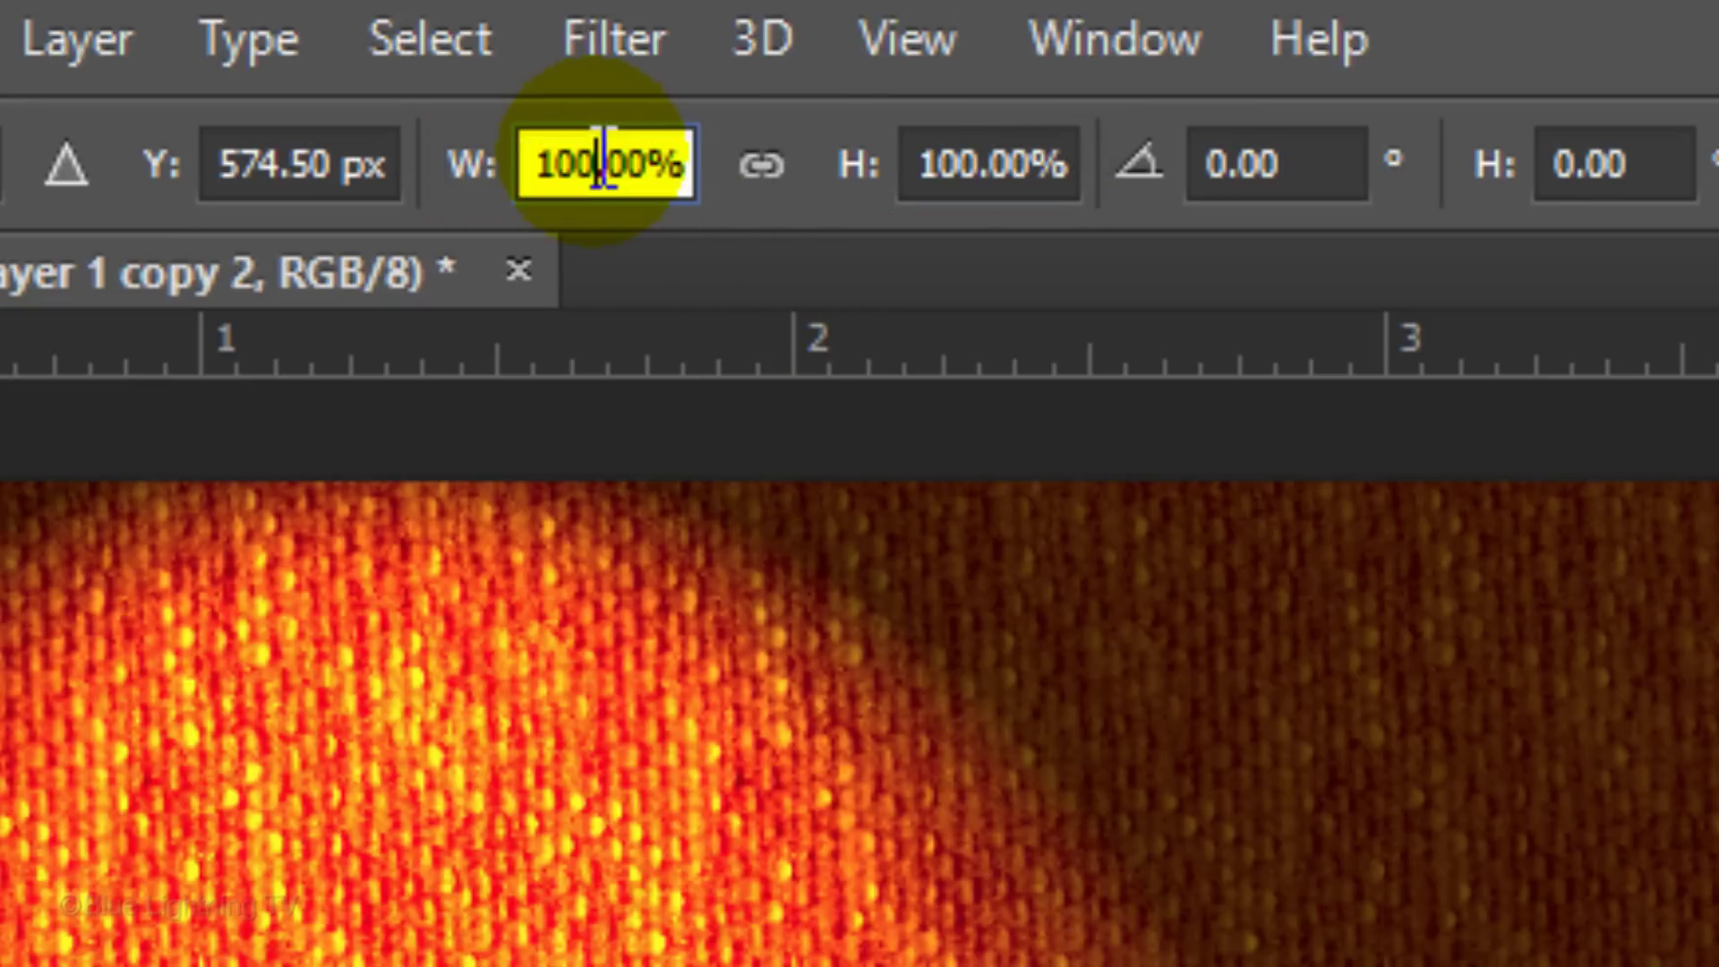
pyautogui.press('BackSpace')
pyautogui.press('BackSpace')
pyautogui.press('BackSpace')
pyautogui.write('60')
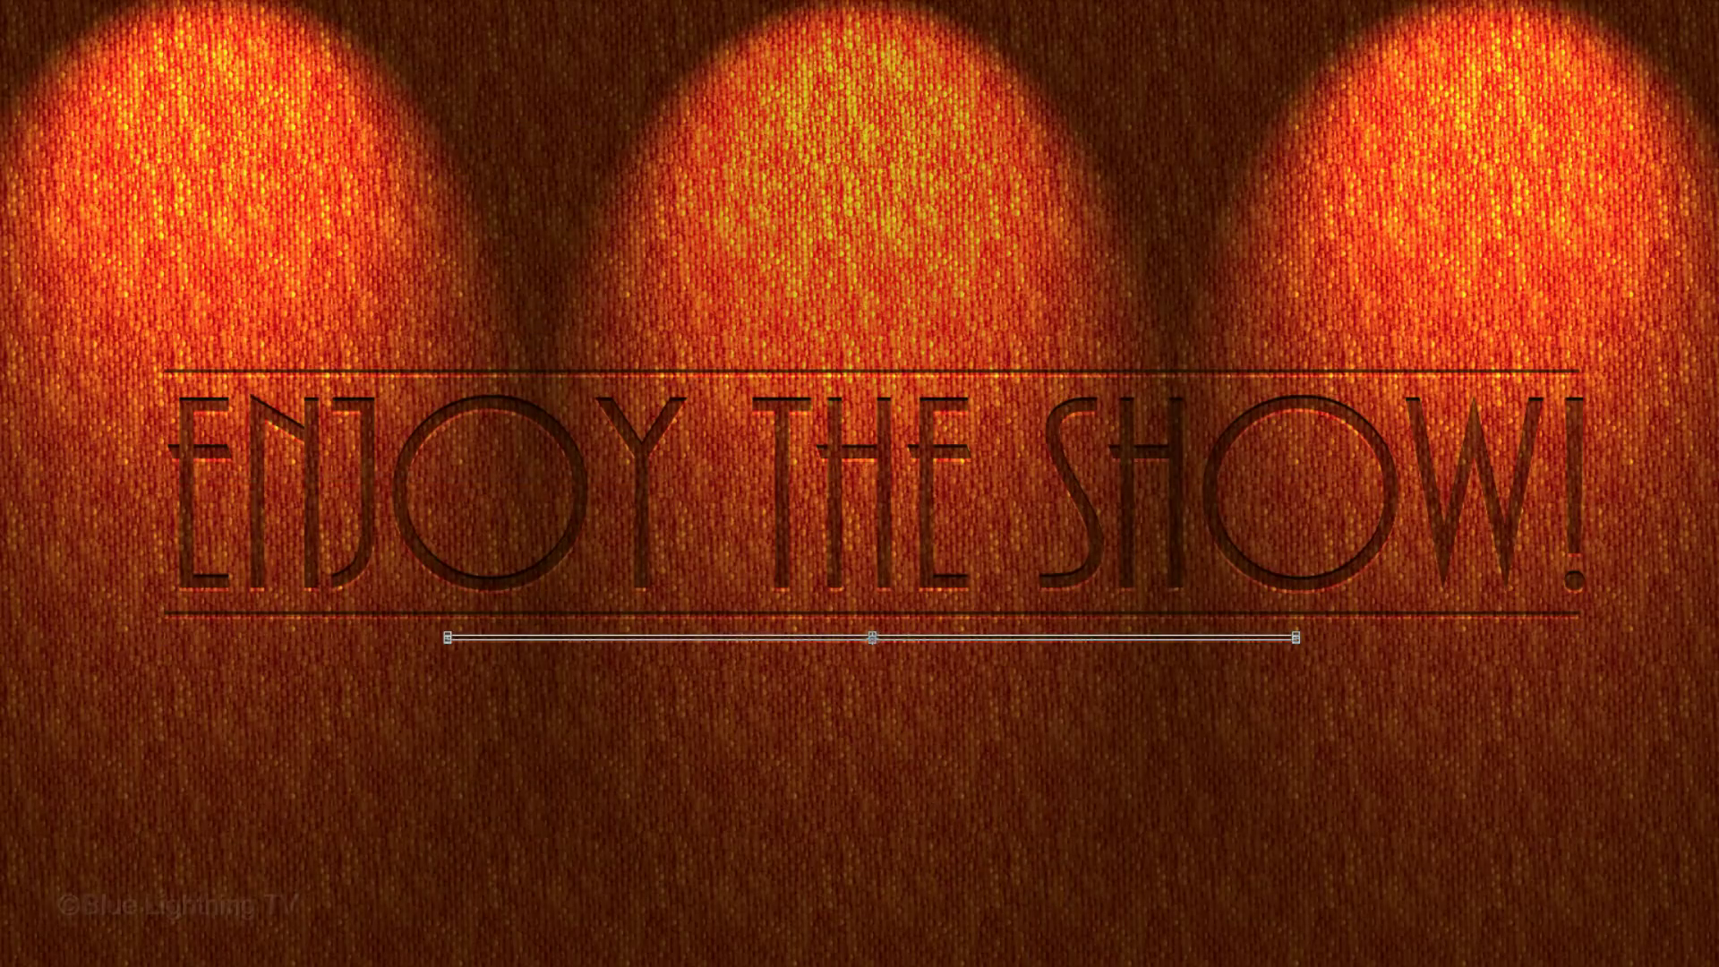
pyautogui.press('Return')
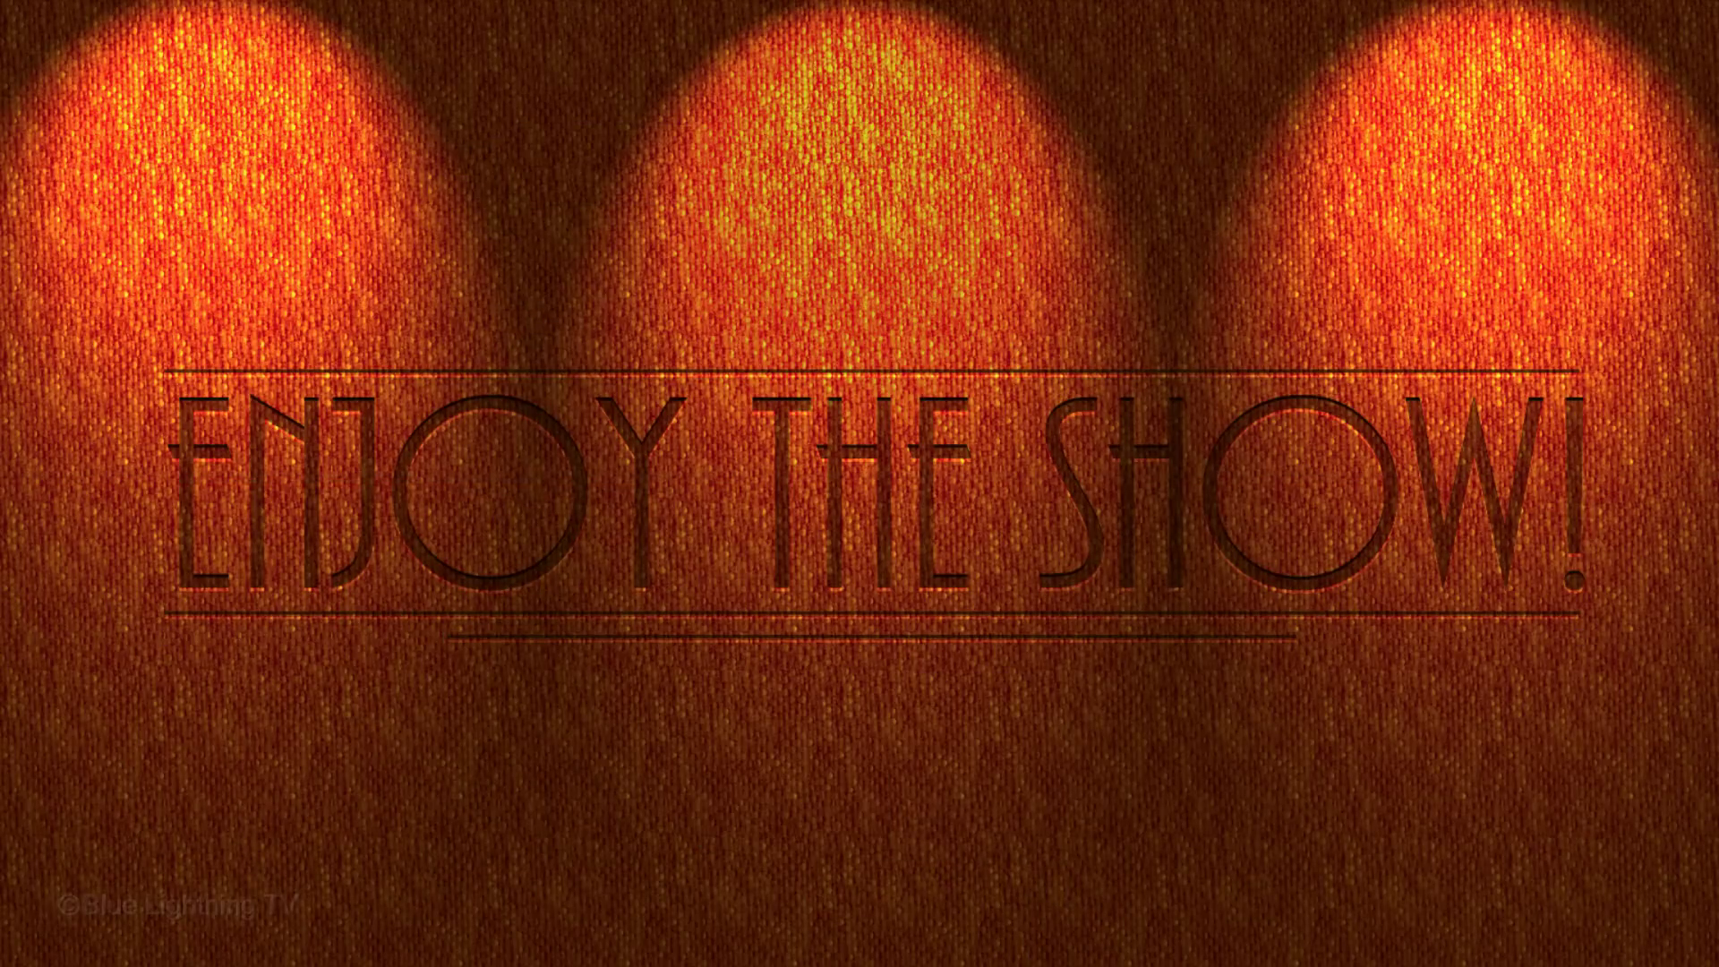
# - Duplicate the shortened line and move the copy straight up above the text
pyautogui.hotkey('ctrl', 'j')
pyautogui.press('shift')
pyautogui.moveTo(859, 638); pyautogui.dragTo(848, 346)
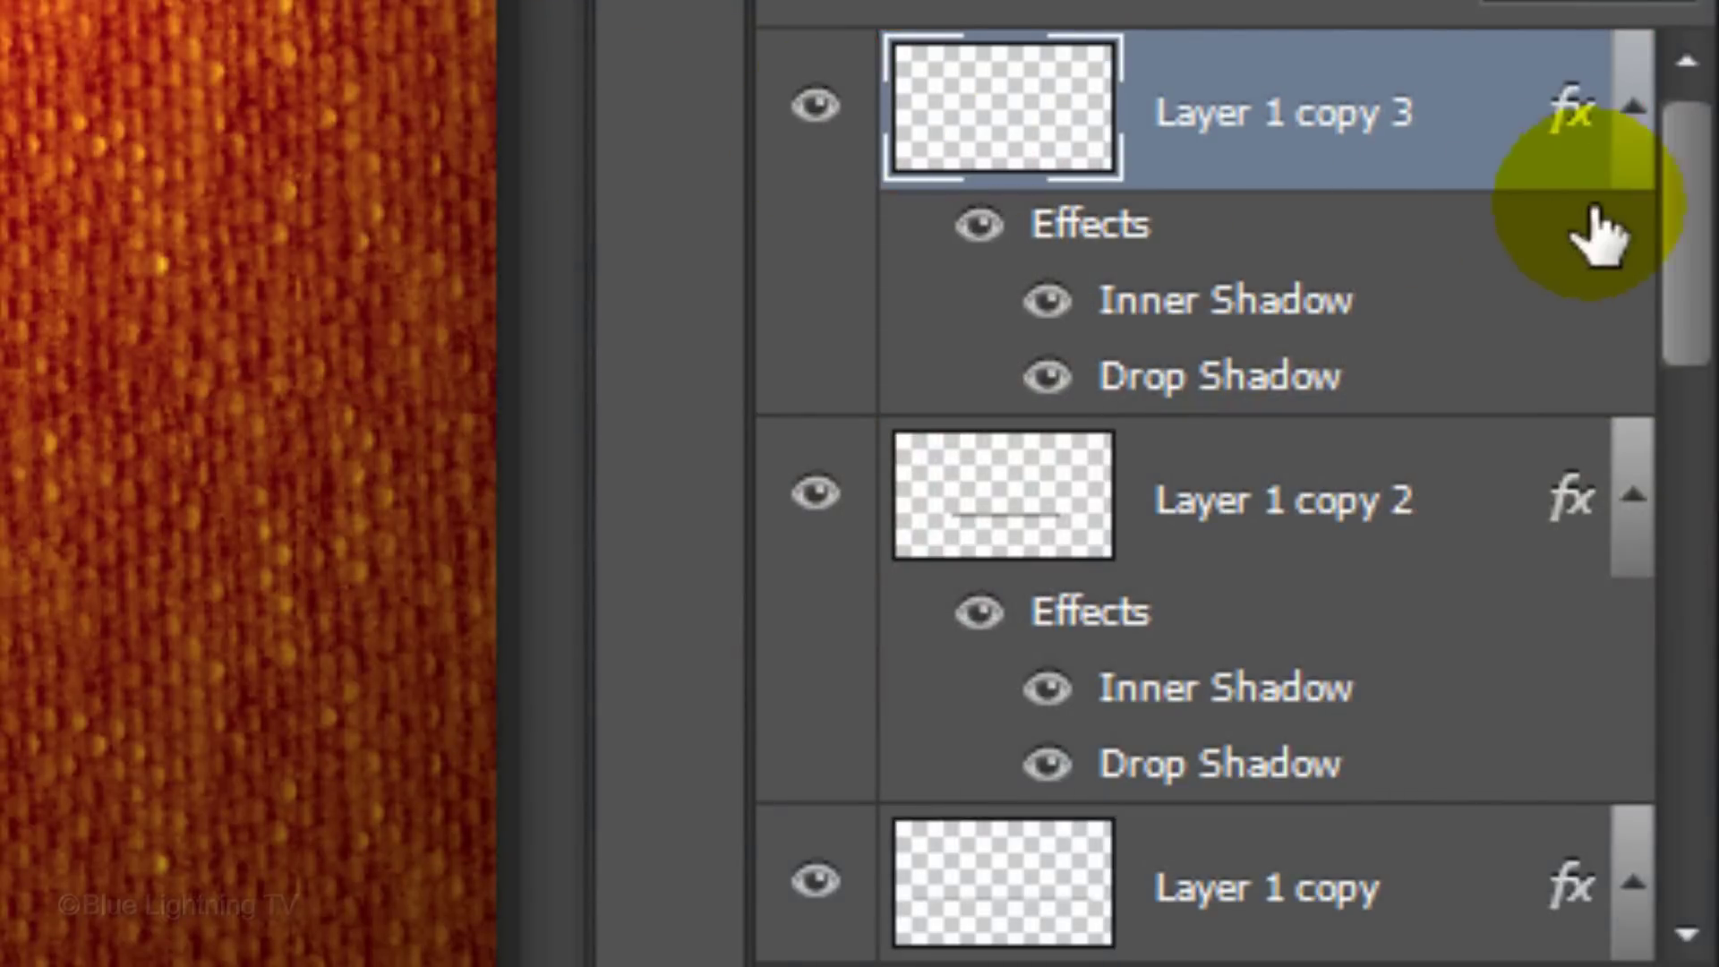
# - Select the text layer and all line layers and group them into Group 1
pyautogui.moveTo(1688, 230); pyautogui.dragTo(1656, 517)
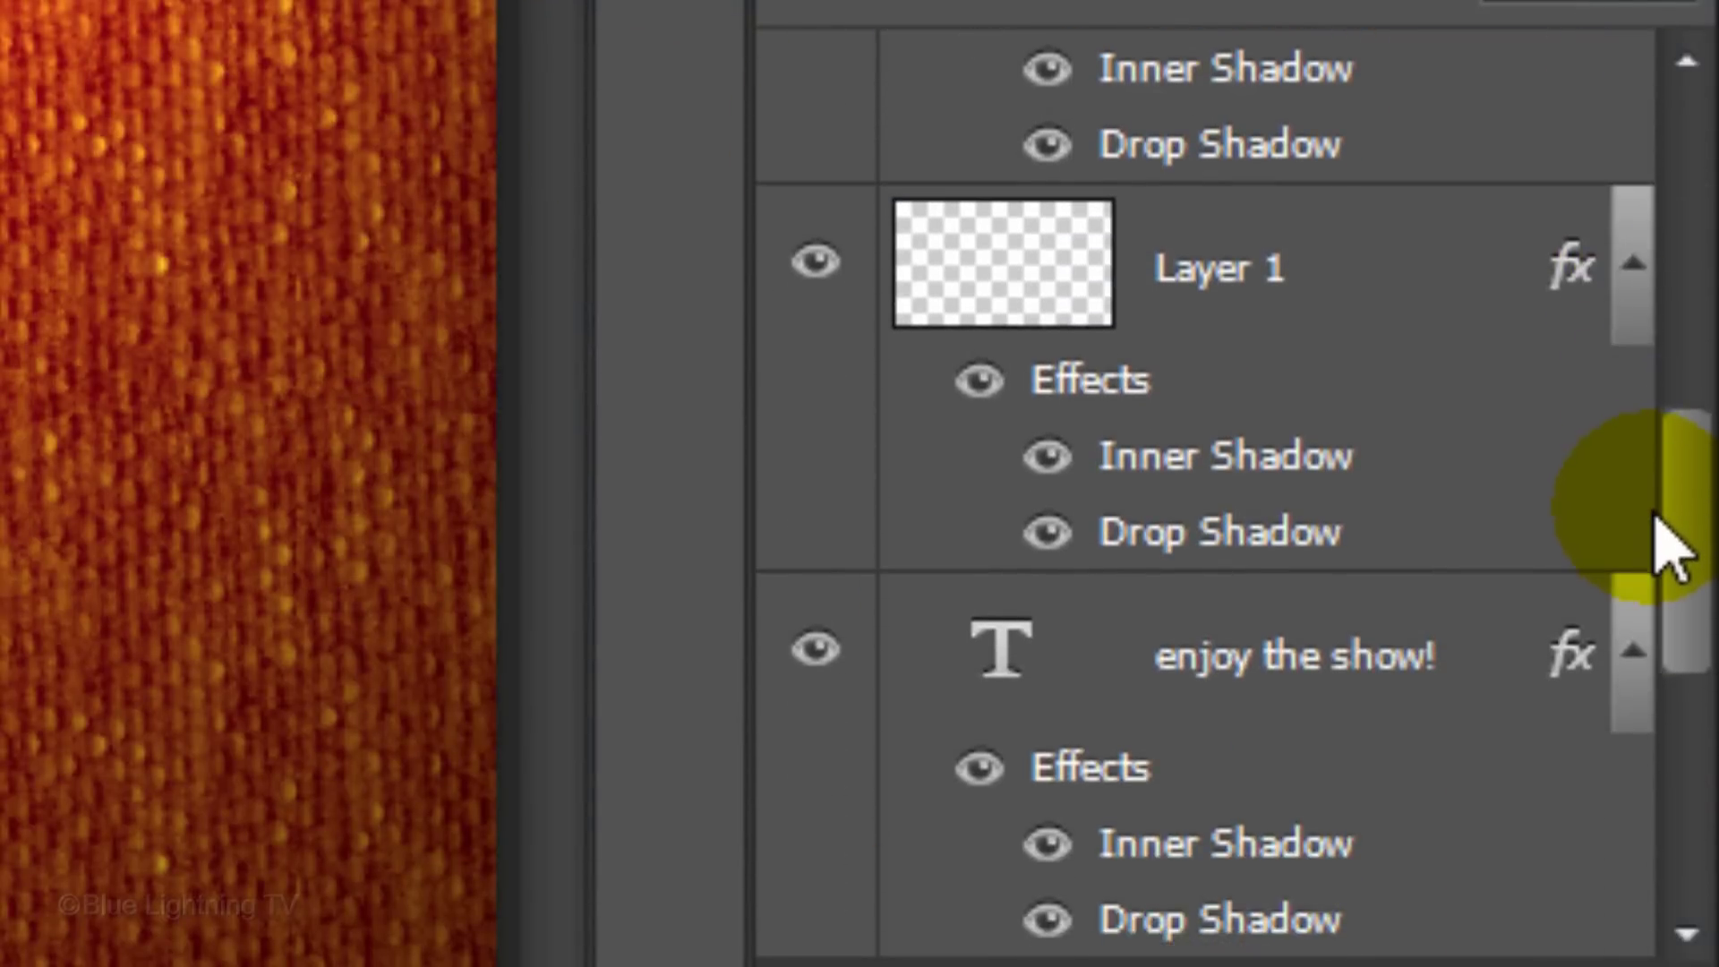
pyautogui.keyDown('shift'); pyautogui.click(1002, 644); pyautogui.keyUp('shift')
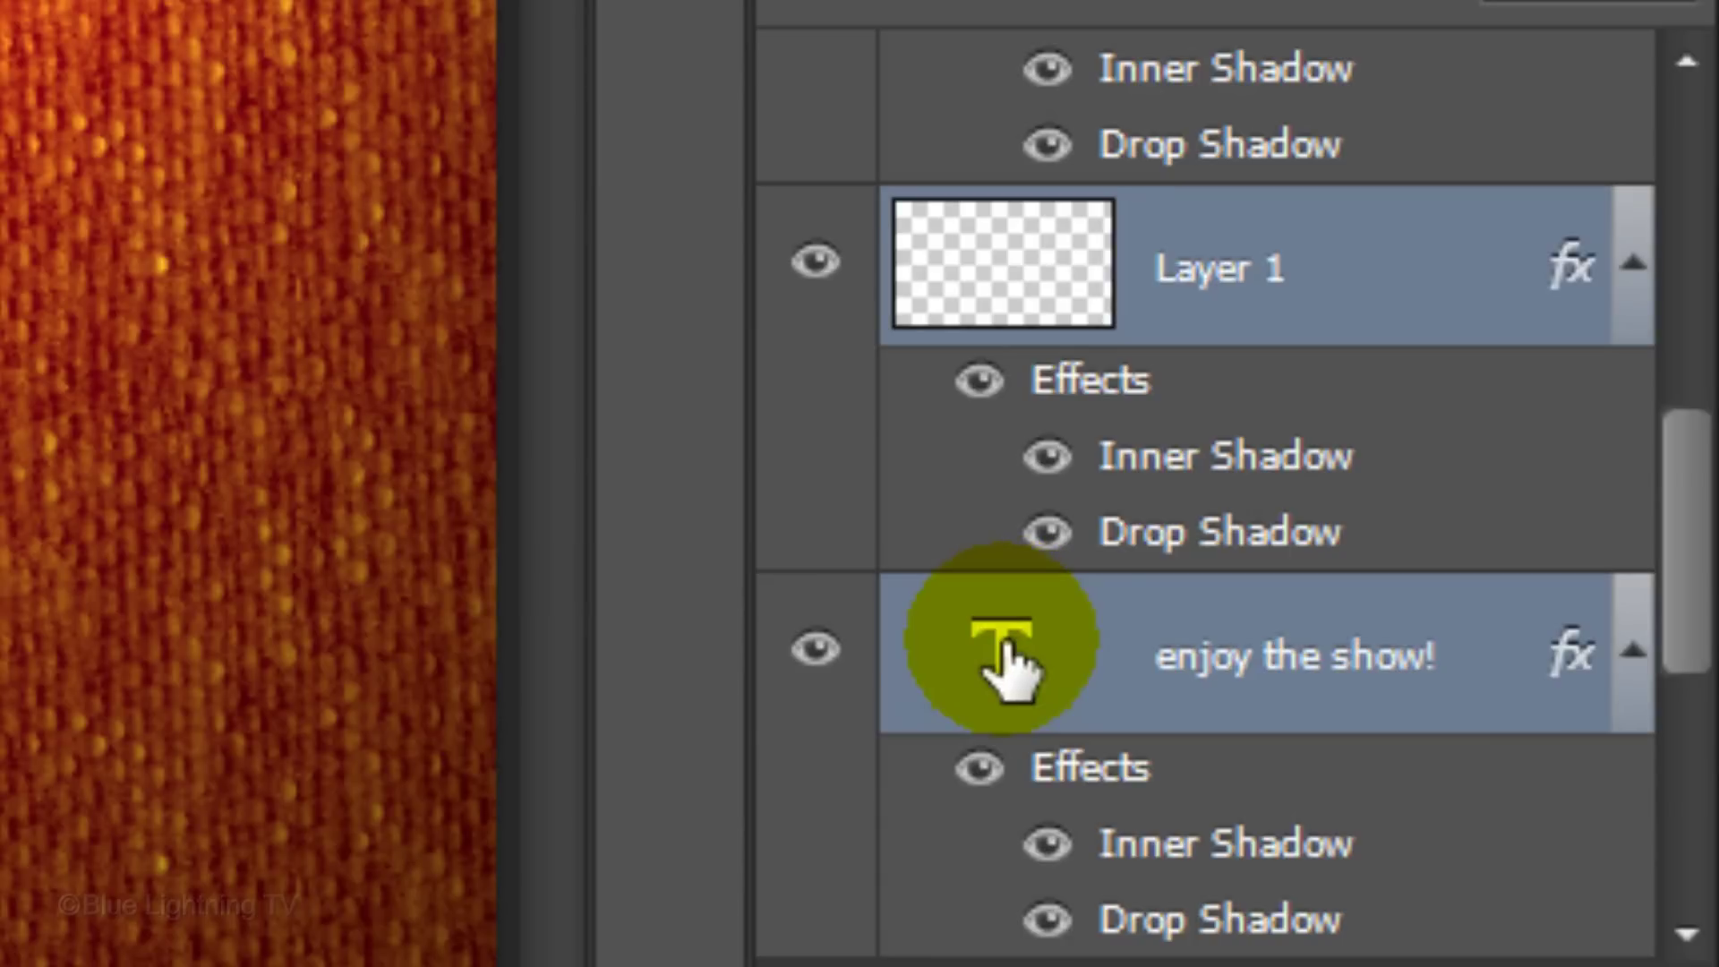
pyautogui.hotkey('ctrl', 'g')
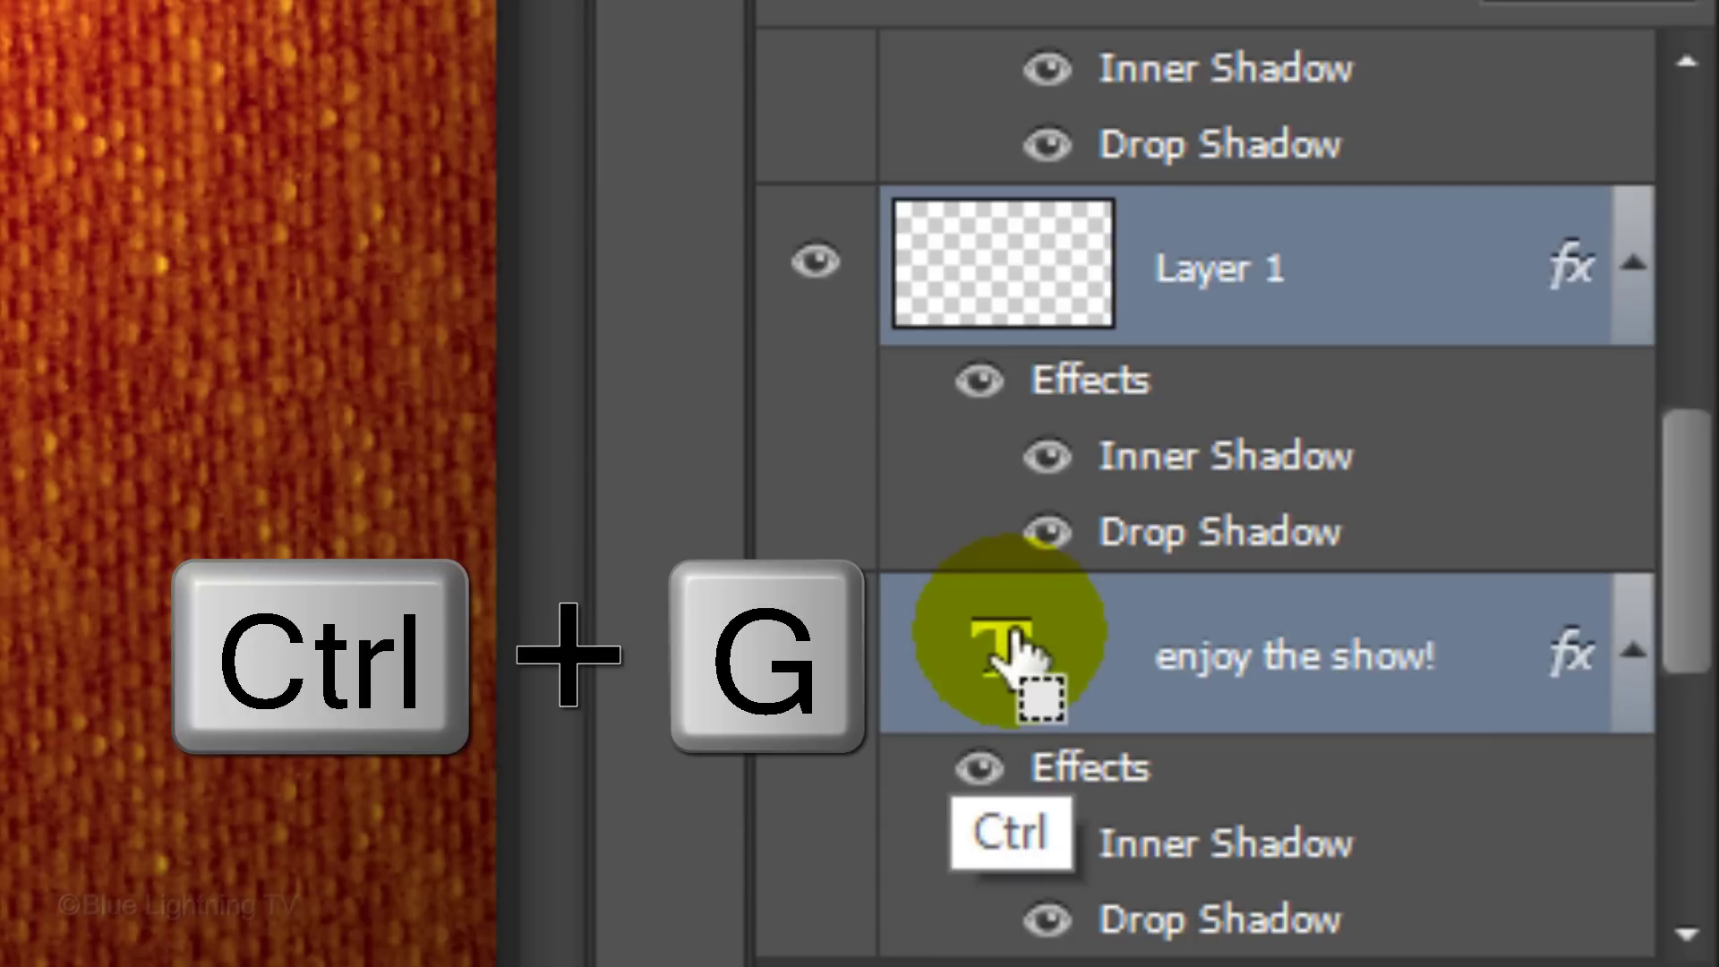